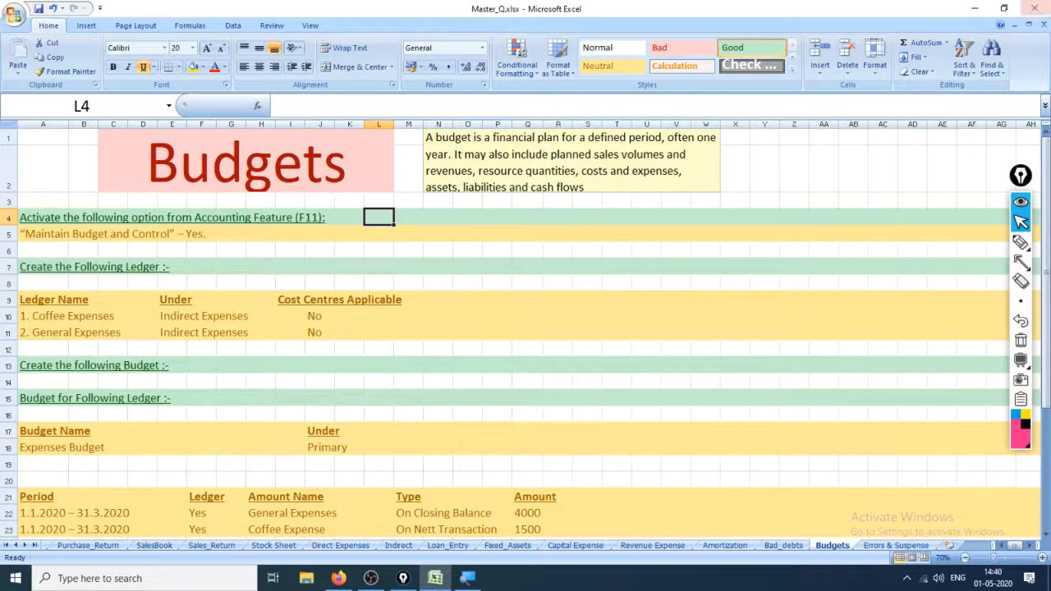
Outline and underline the Budgets heading with the annotation pen, and underline the key phrases in the budget definition note.
{"action": "left_click", "coordinate": [1021, 243]}
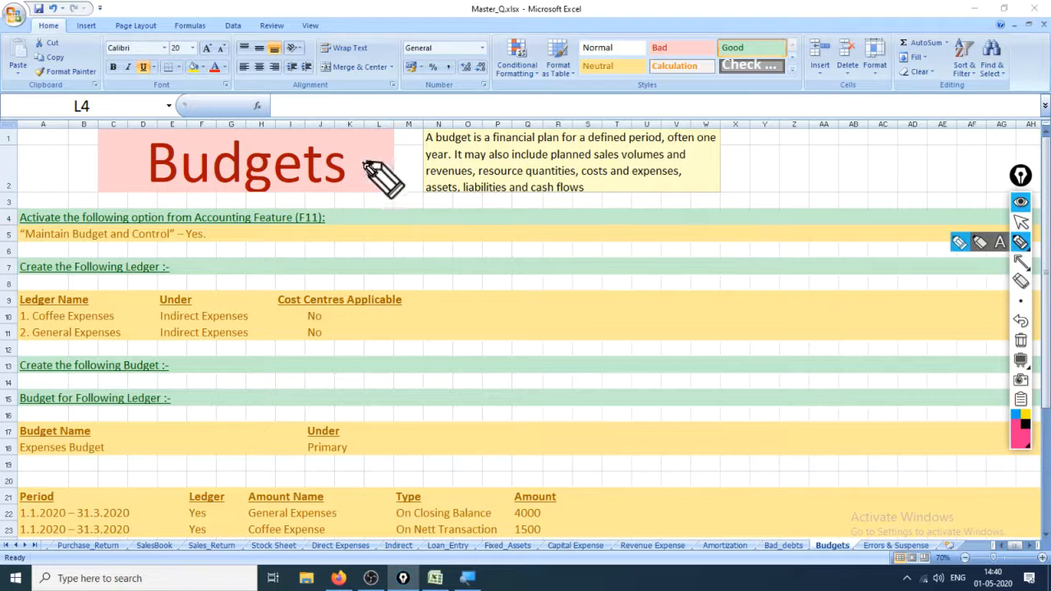
{"action": "mouse_move", "coordinate": [195, 208]}
{"action": "left_mouse_down"}
{"action": "mouse_move", "coordinate": [399, 202]}
{"action": "mouse_move", "coordinate": [361, 201]}
{"action": "mouse_move", "coordinate": [364, 136]}
{"action": "mouse_move", "coordinate": [124, 113]}
{"action": "mouse_move", "coordinate": [122, 199]}
{"action": "mouse_move", "coordinate": [362, 207]}
{"action": "mouse_move", "coordinate": [349, 205]}
{"action": "mouse_move", "coordinate": [402, 279]}
{"action": "left_mouse_up"}
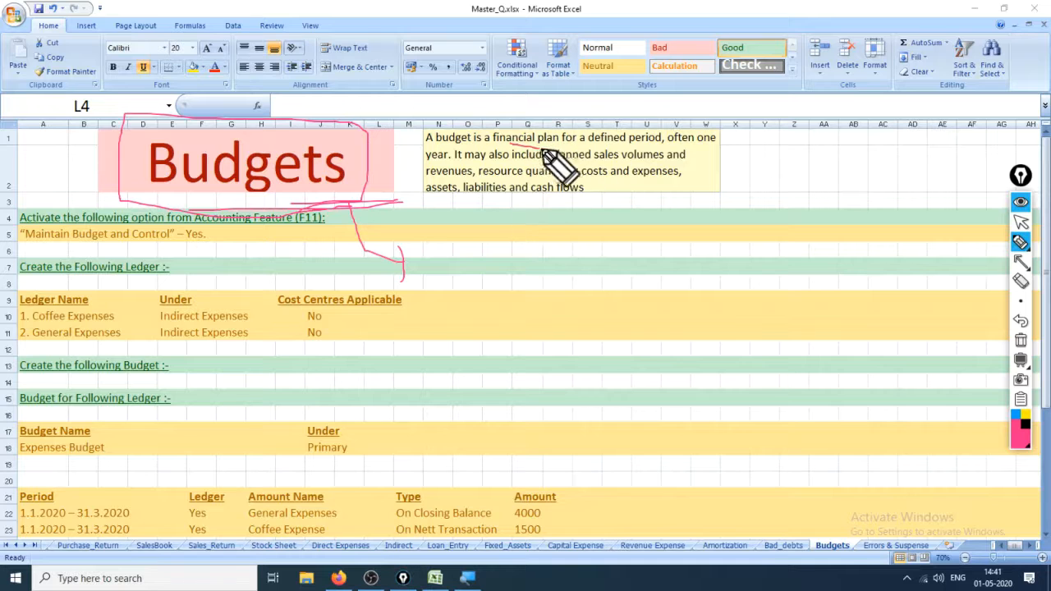
{"action": "mouse_move", "coordinate": [493, 146]}
{"action": "left_mouse_down"}
{"action": "mouse_move", "coordinate": [698, 148]}
{"action": "mouse_move", "coordinate": [689, 136]}
{"action": "mouse_move", "coordinate": [712, 138]}
{"action": "left_mouse_up"}
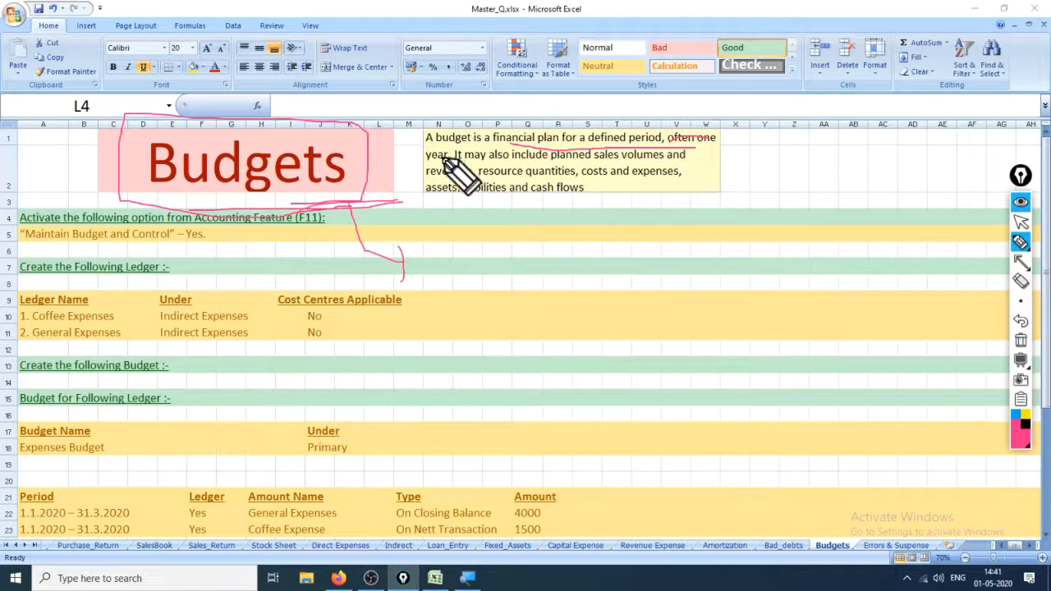
{"action": "left_click_drag", "start_coordinate": [433, 154], "coordinate": [447, 156]}
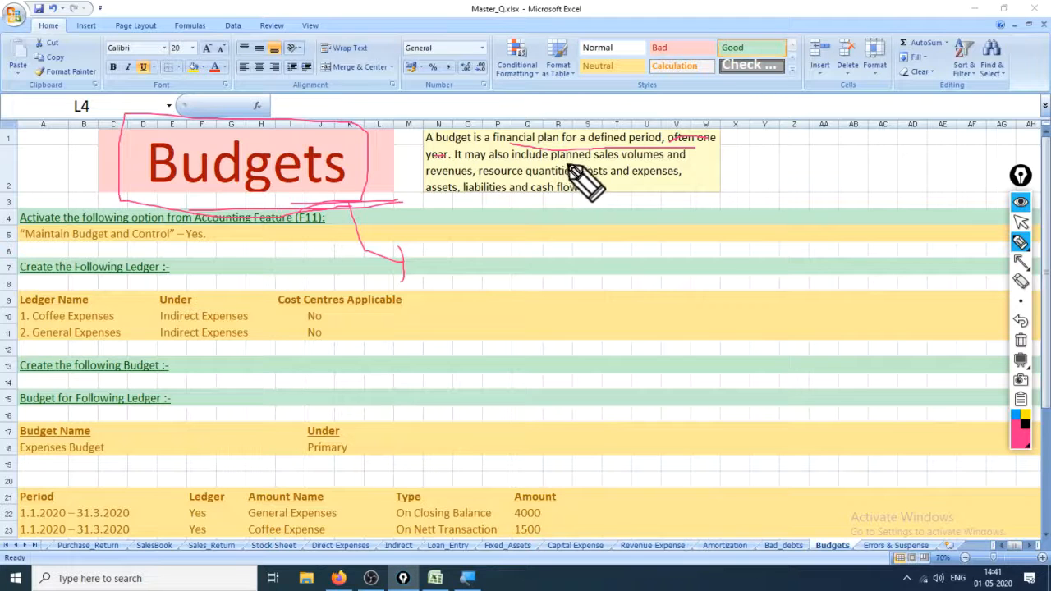
{"action": "left_click_drag", "start_coordinate": [636, 163], "coordinate": [650, 162]}
{"action": "left_click_drag", "start_coordinate": [458, 178], "coordinate": [523, 179]}
{"action": "left_click_drag", "start_coordinate": [593, 180], "coordinate": [629, 180]}
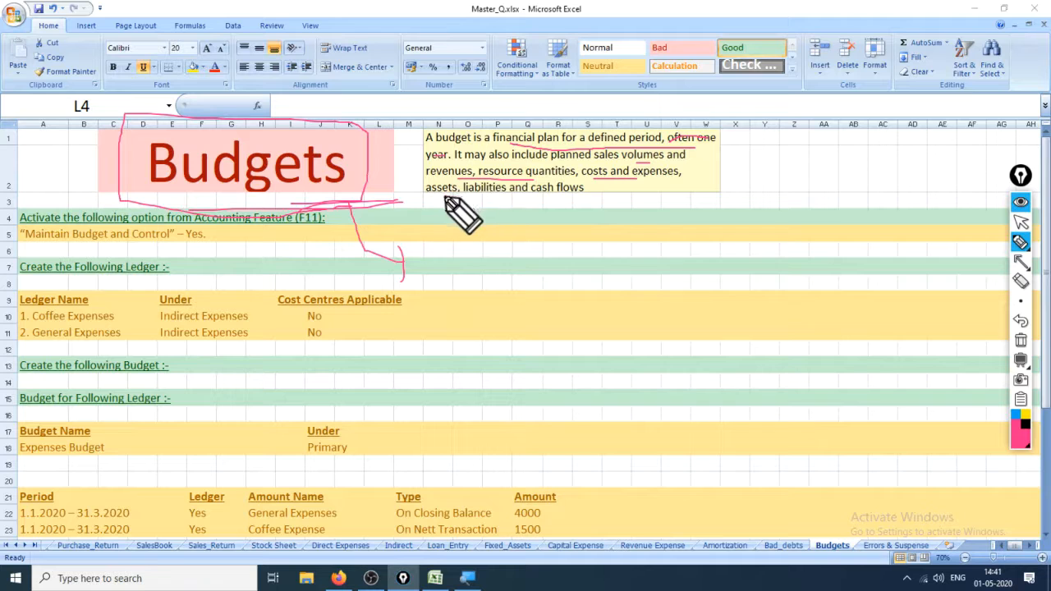
{"action": "left_click_drag", "start_coordinate": [444, 195], "coordinate": [562, 196]}
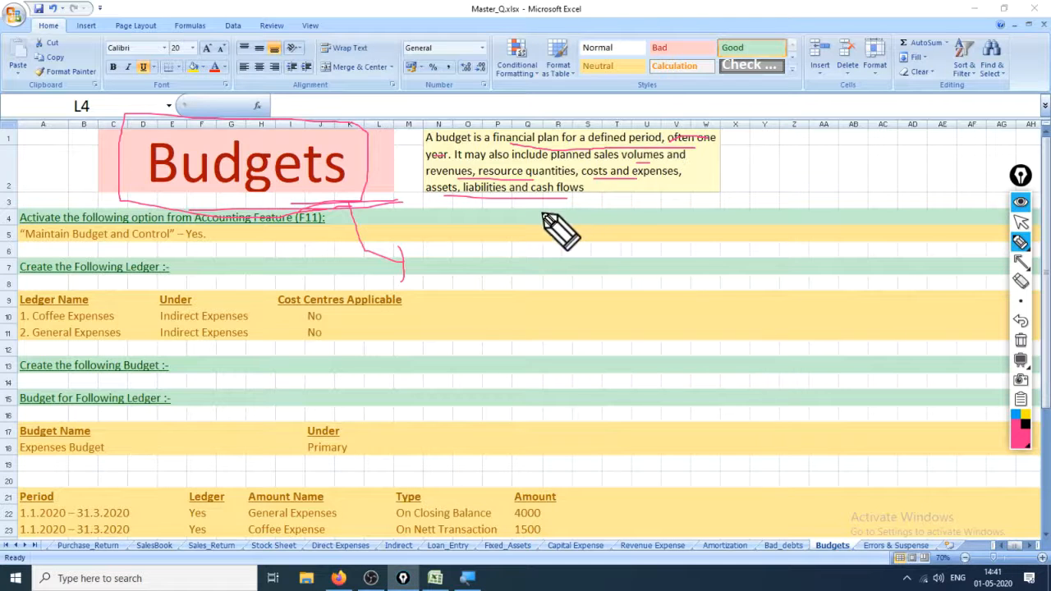
Handwrite "Action Plan" beside the arrow from the Budgets heading and underline it twice.
{"action": "mouse_move", "coordinate": [446, 266]}
{"action": "left_mouse_down"}
{"action": "mouse_move", "coordinate": [468, 260]}
{"action": "mouse_move", "coordinate": [455, 287]}
{"action": "left_mouse_up"}
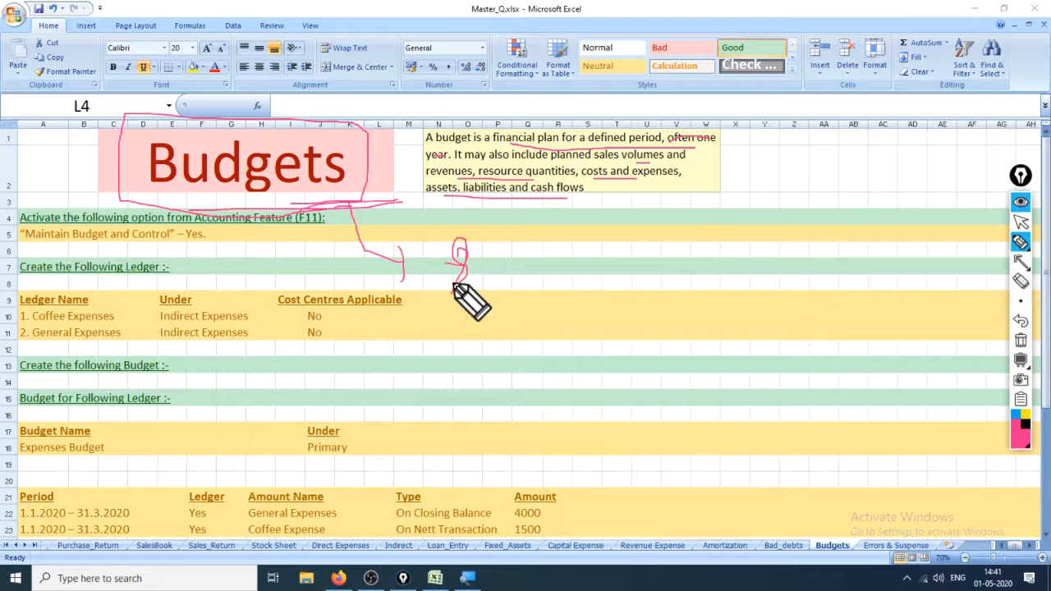
{"action": "mouse_move", "coordinate": [521, 300]}
{"action": "left_mouse_down"}
{"action": "mouse_move", "coordinate": [577, 272]}
{"action": "mouse_move", "coordinate": [591, 237]}
{"action": "mouse_move", "coordinate": [659, 300]}
{"action": "mouse_move", "coordinate": [676, 277]}
{"action": "mouse_move", "coordinate": [705, 304]}
{"action": "left_mouse_up"}
{"action": "left_click_drag", "start_coordinate": [590, 245], "coordinate": [625, 240]}
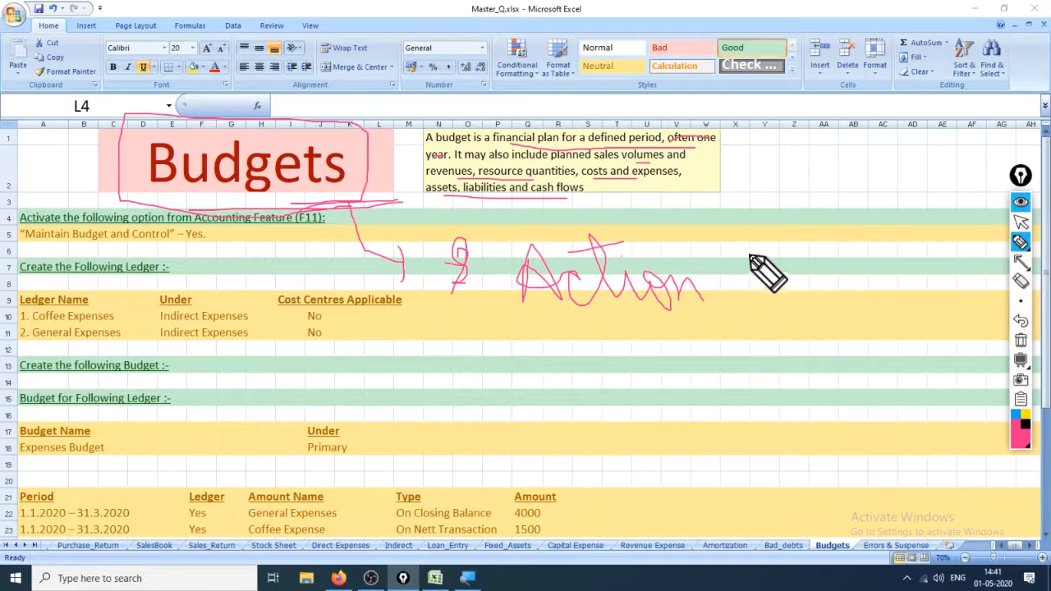
{"action": "mouse_move", "coordinate": [733, 261]}
{"action": "left_mouse_down"}
{"action": "mouse_move", "coordinate": [751, 275]}
{"action": "mouse_move", "coordinate": [777, 216]}
{"action": "mouse_move", "coordinate": [821, 263]}
{"action": "mouse_move", "coordinate": [889, 281]}
{"action": "left_mouse_up"}
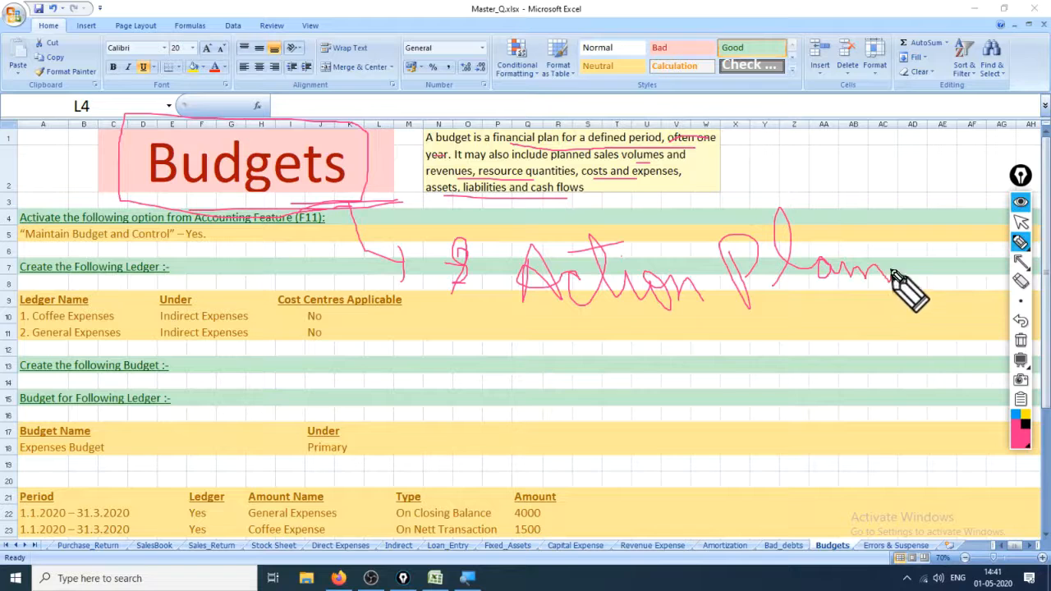
{"action": "left_click_drag", "start_coordinate": [621, 340], "coordinate": [867, 278]}
{"action": "left_click_drag", "start_coordinate": [543, 348], "coordinate": [801, 314]}
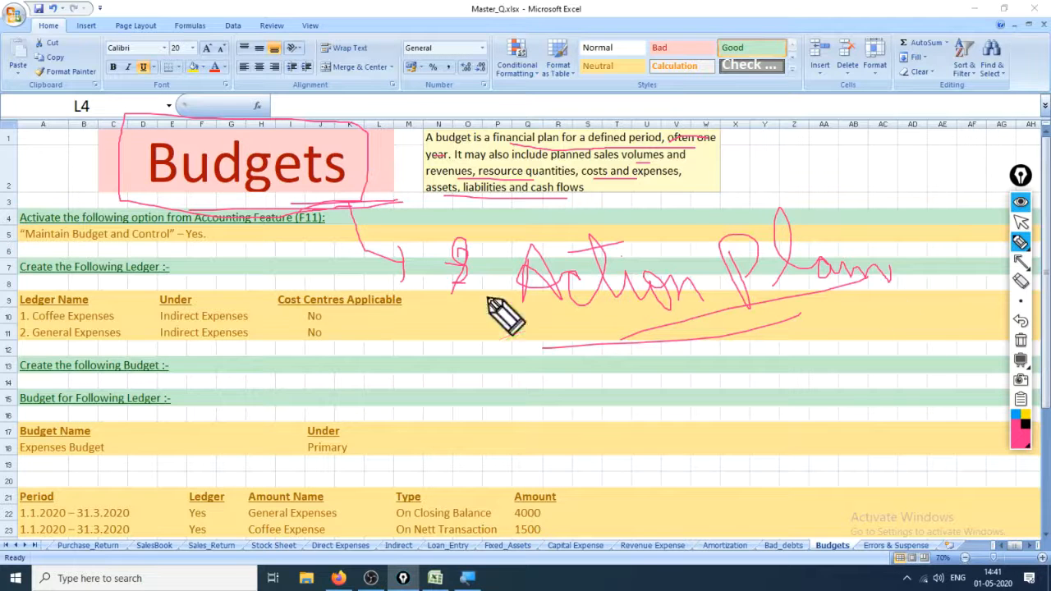
Draw an arrow from the Budgets heading to a handwritten, underlined "Savings" beside the definition note.
{"action": "mouse_move", "coordinate": [348, 168]}
{"action": "left_mouse_down"}
{"action": "mouse_move", "coordinate": [781, 173]}
{"action": "mouse_move", "coordinate": [805, 183]}
{"action": "mouse_move", "coordinate": [791, 172]}
{"action": "mouse_move", "coordinate": [866, 168]}
{"action": "mouse_move", "coordinate": [909, 173]}
{"action": "mouse_move", "coordinate": [928, 211]}
{"action": "mouse_move", "coordinate": [930, 179]}
{"action": "mouse_move", "coordinate": [920, 188]}
{"action": "left_mouse_up"}
{"action": "left_click", "coordinate": [863, 152]}
{"action": "mouse_move", "coordinate": [836, 214]}
{"action": "left_mouse_down"}
{"action": "mouse_move", "coordinate": [940, 203]}
{"action": "mouse_move", "coordinate": [878, 221]}
{"action": "left_mouse_up"}
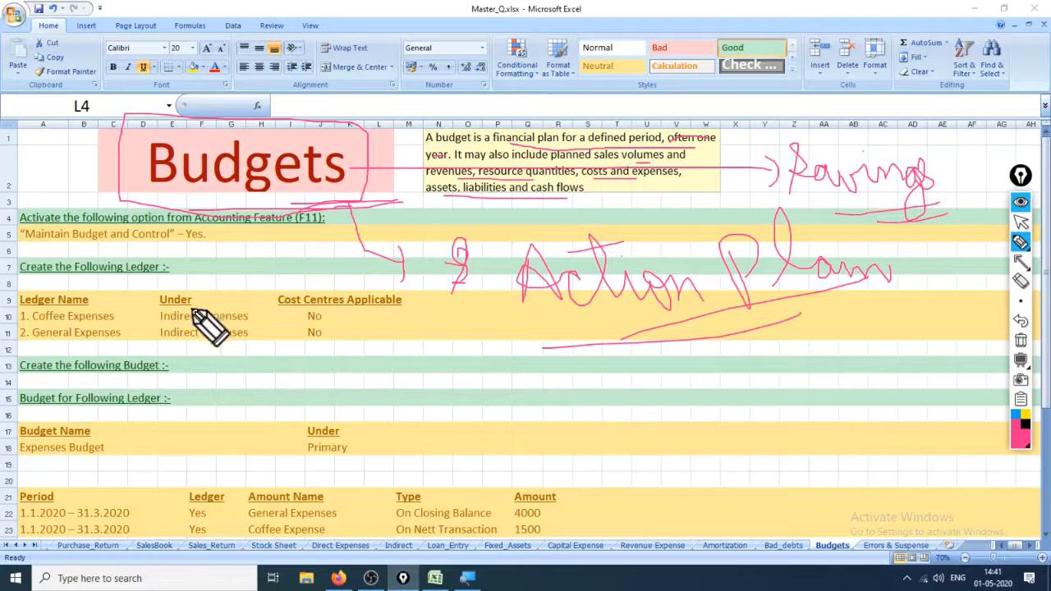
{"action": "mouse_move", "coordinate": [463, 244]}
{"action": "left_mouse_down"}
{"action": "mouse_move", "coordinate": [540, 352]}
{"action": "mouse_move", "coordinate": [623, 573]}
{"action": "mouse_move", "coordinate": [603, 533]}
{"action": "left_mouse_up"}
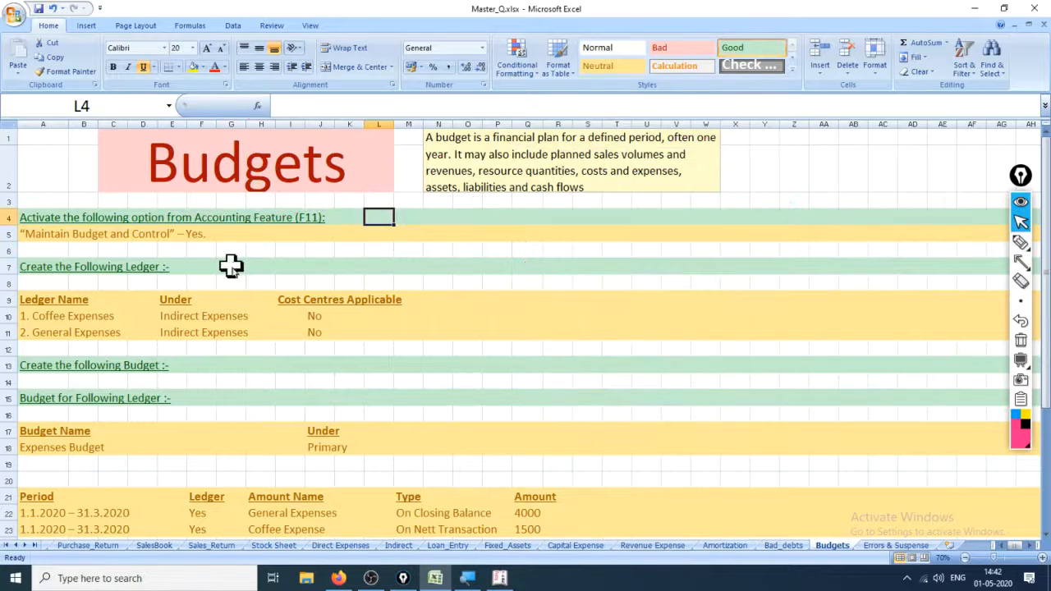
Switch to Tally.ERP 9 and open the company Beyond Milkyway, accepting the company login.
{"action": "key", "text": "alt+Tab"}
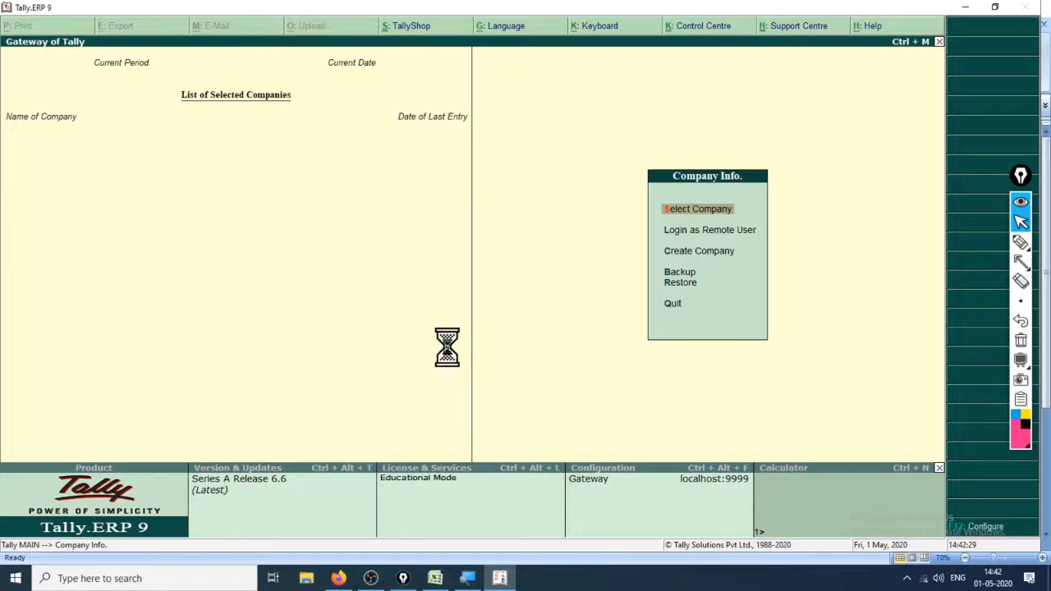
{"action": "key", "text": "Return"}
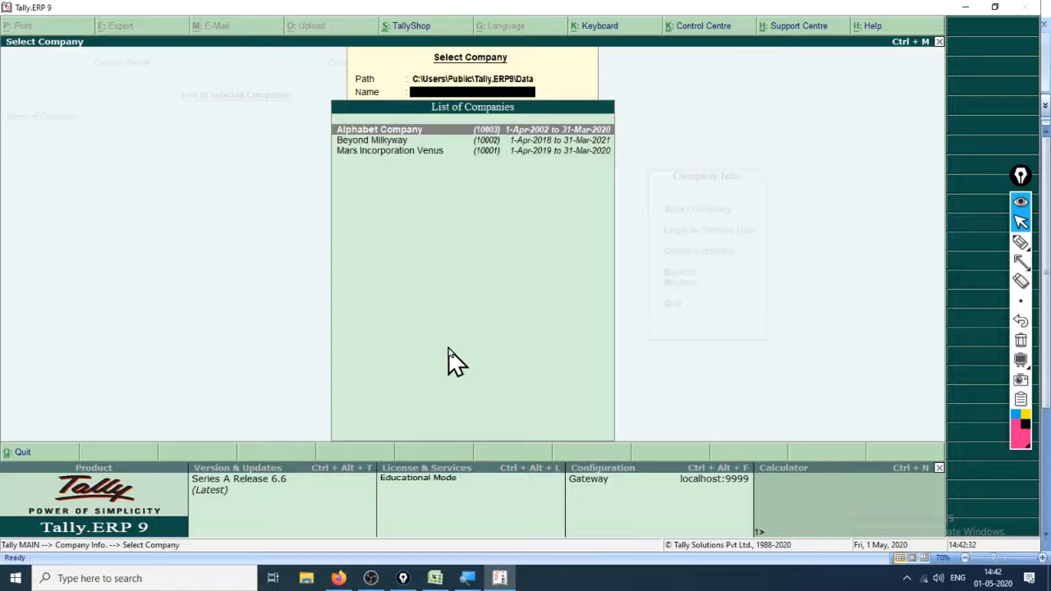
{"action": "key", "text": "Down"}
{"action": "key", "text": "Return"}
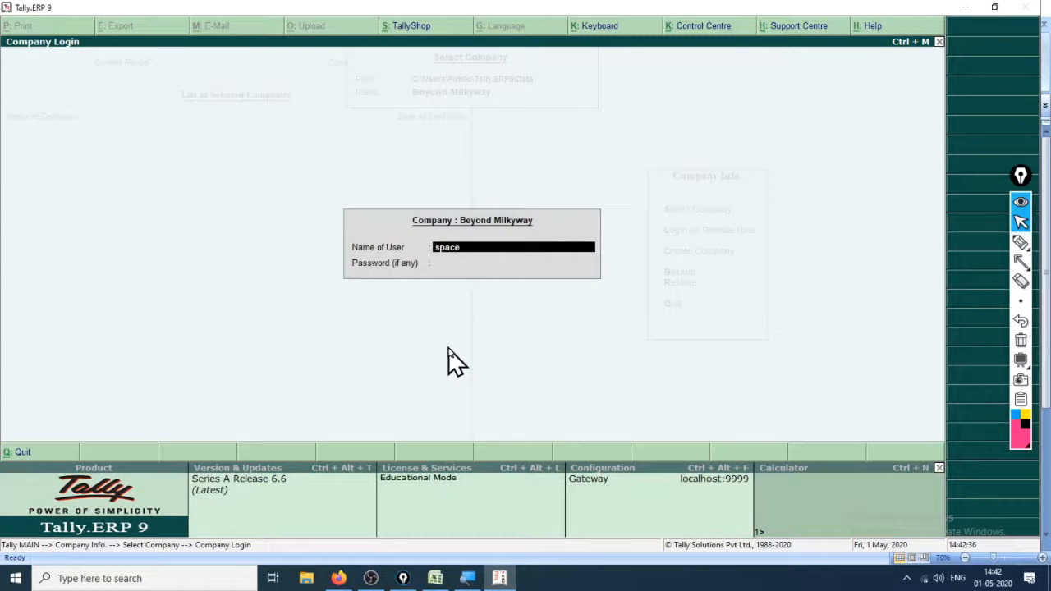
{"action": "key", "text": "Return"}
{"action": "key", "text": "Return"}
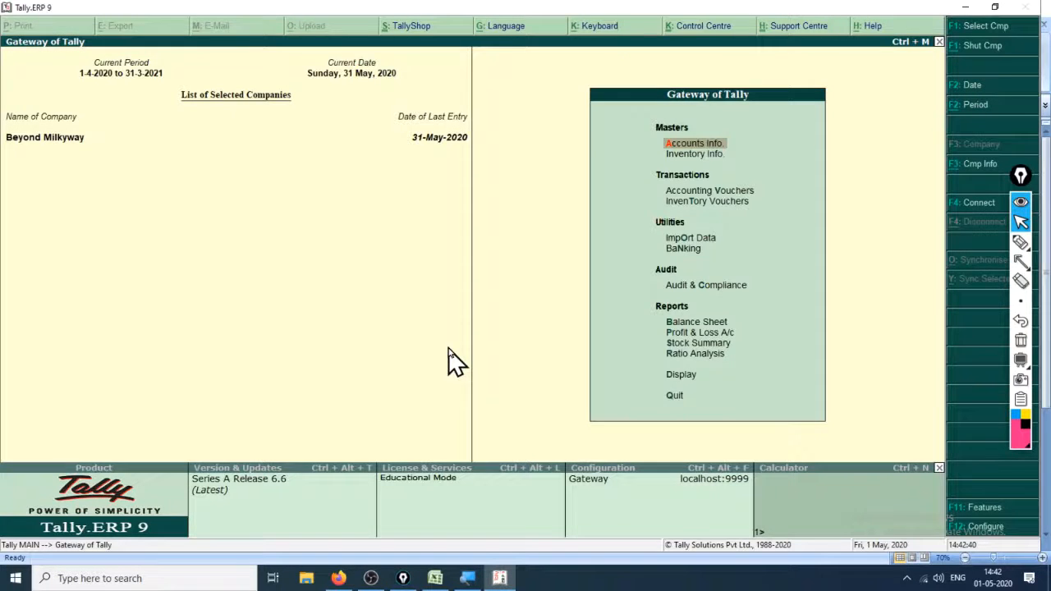
Open the Balance Sheet and go to Cash-in-Hand under Current Assets.
{"action": "key", "text": "b"}
{"action": "key", "text": "Right"}
{"action": "key", "text": "Down"}
{"action": "key", "text": "Down"}
{"action": "key", "text": "Return"}
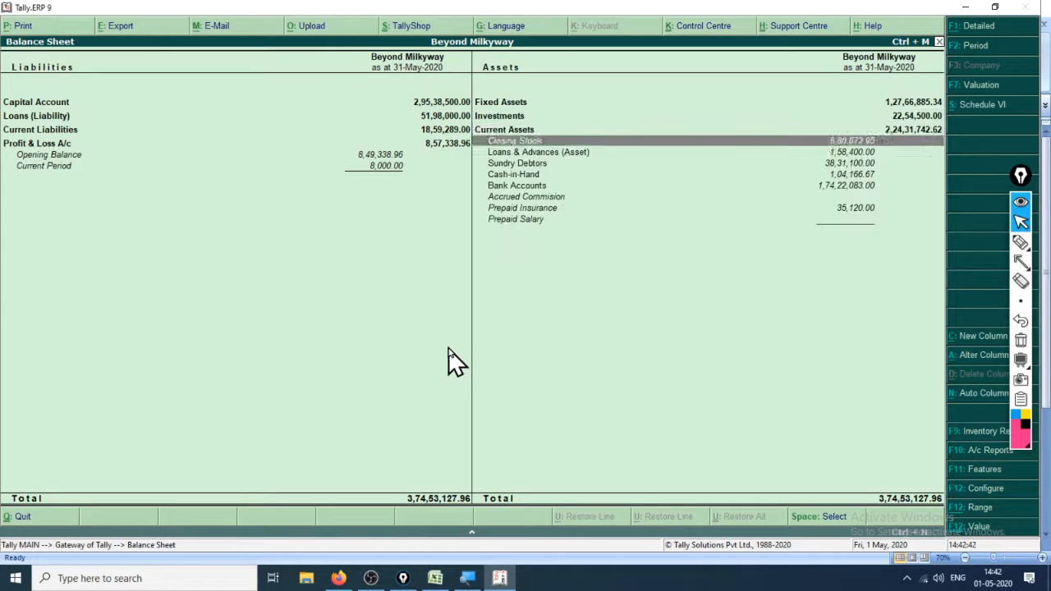
{"action": "key", "text": "Down"}
{"action": "key", "text": "Down"}
{"action": "key", "text": "Down"}
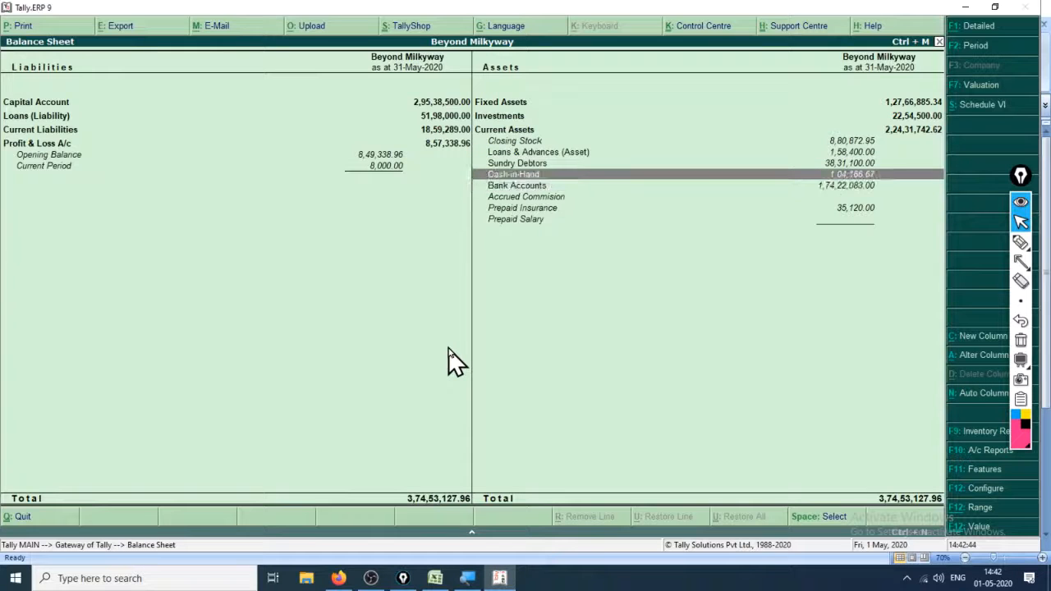
Circle the Cash-in-Hand amount with the annotation pen, and return to the Gateway of Tally.
{"action": "left_click", "coordinate": [1021, 242]}
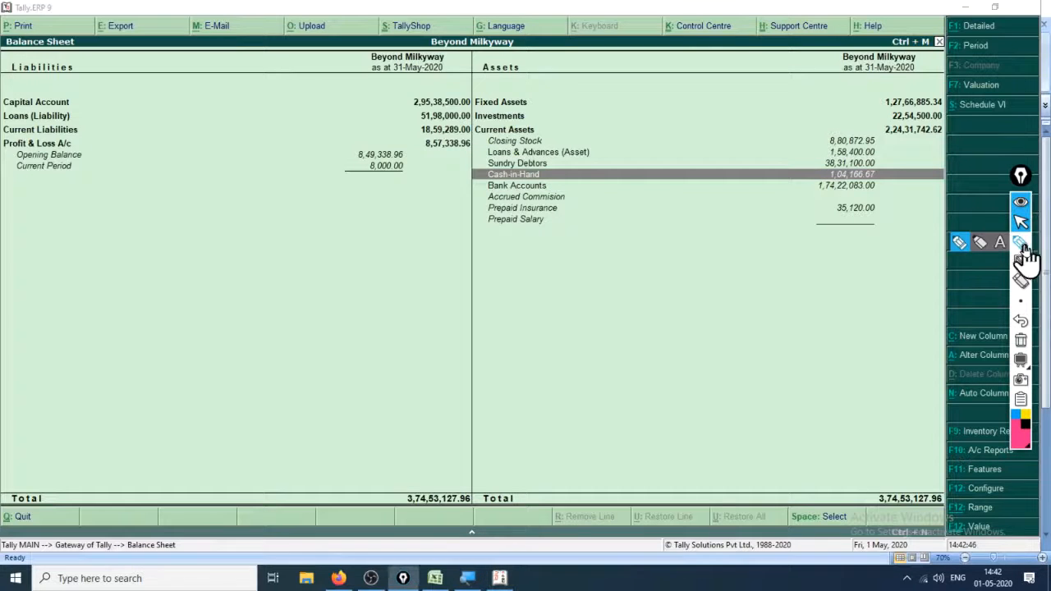
{"action": "mouse_move", "coordinate": [826, 180]}
{"action": "left_mouse_down"}
{"action": "mouse_move", "coordinate": [886, 186]}
{"action": "mouse_move", "coordinate": [846, 162]}
{"action": "mouse_move", "coordinate": [830, 183]}
{"action": "left_mouse_up"}
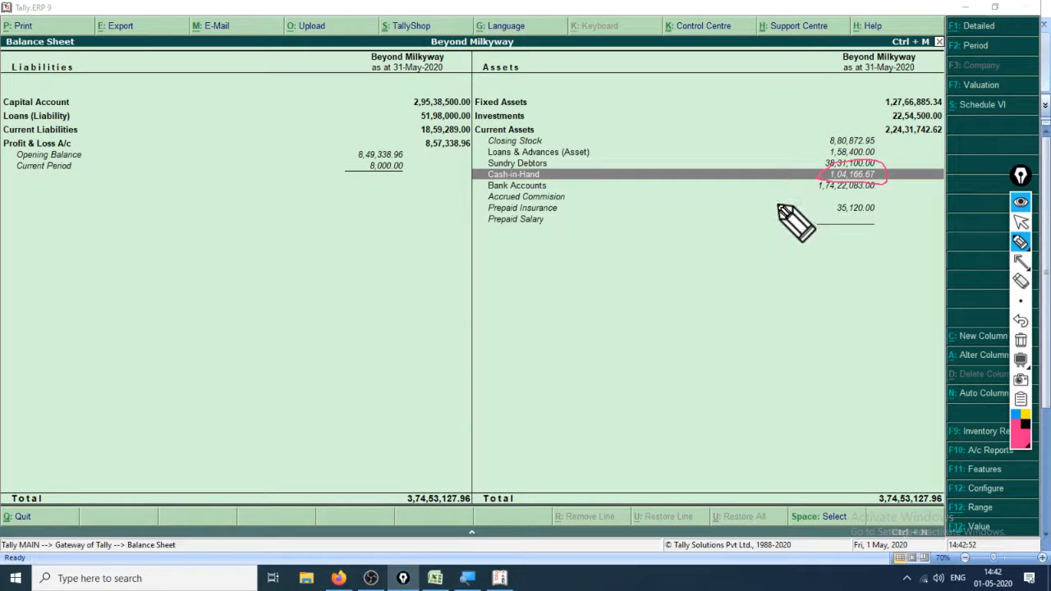
{"action": "key", "text": "Escape"}
{"action": "key", "text": "Escape"}
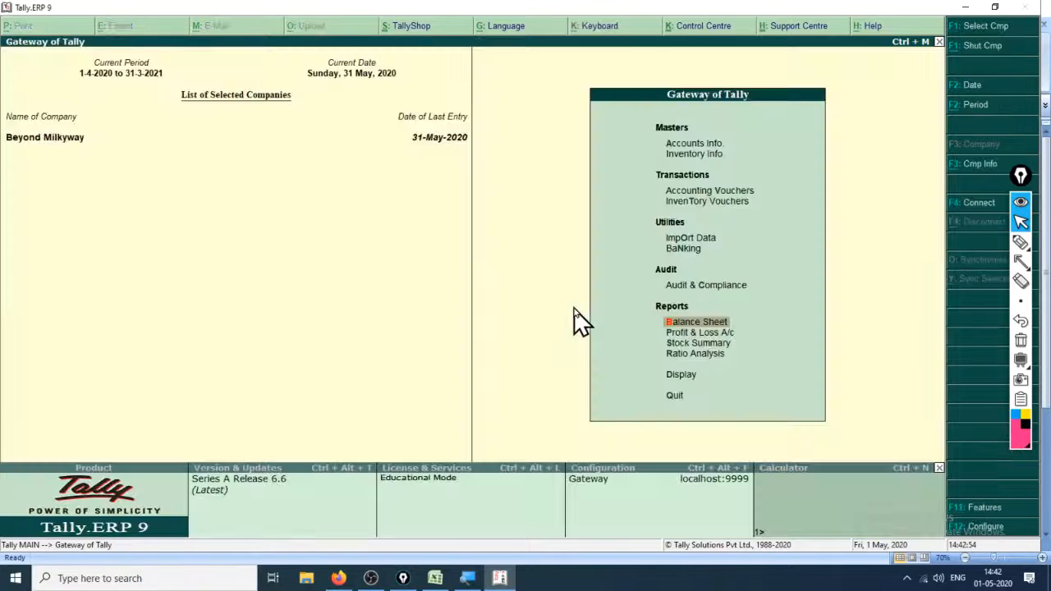
Display the Cash ledger's vouchers from the account books.
{"action": "key", "text": "Down"}
{"action": "key", "text": "Down"}
{"action": "key", "text": "Down"}
{"action": "key", "text": "Return"}
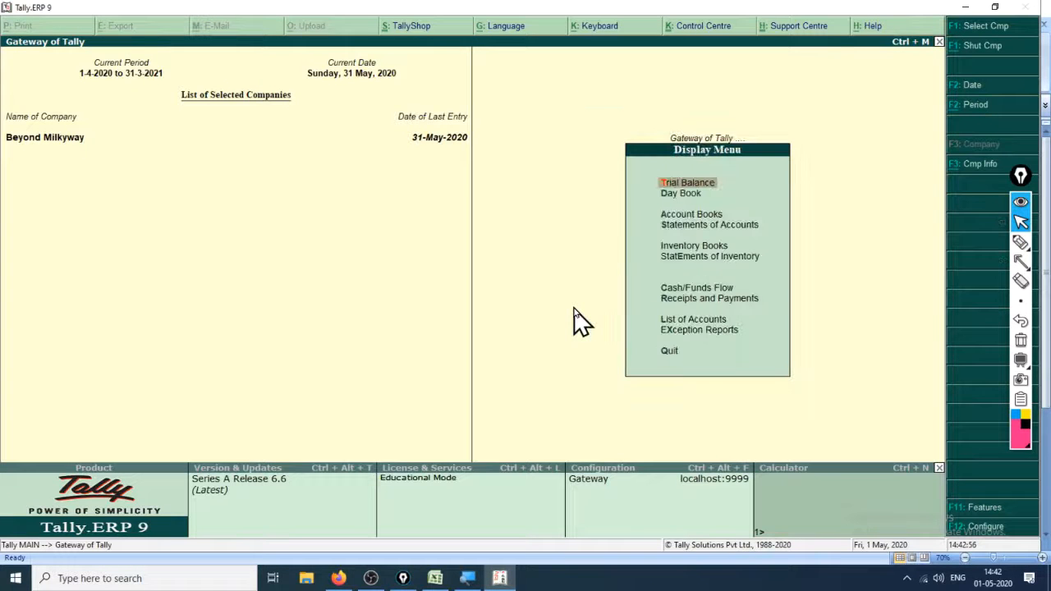
{"action": "type", "text": "al"}
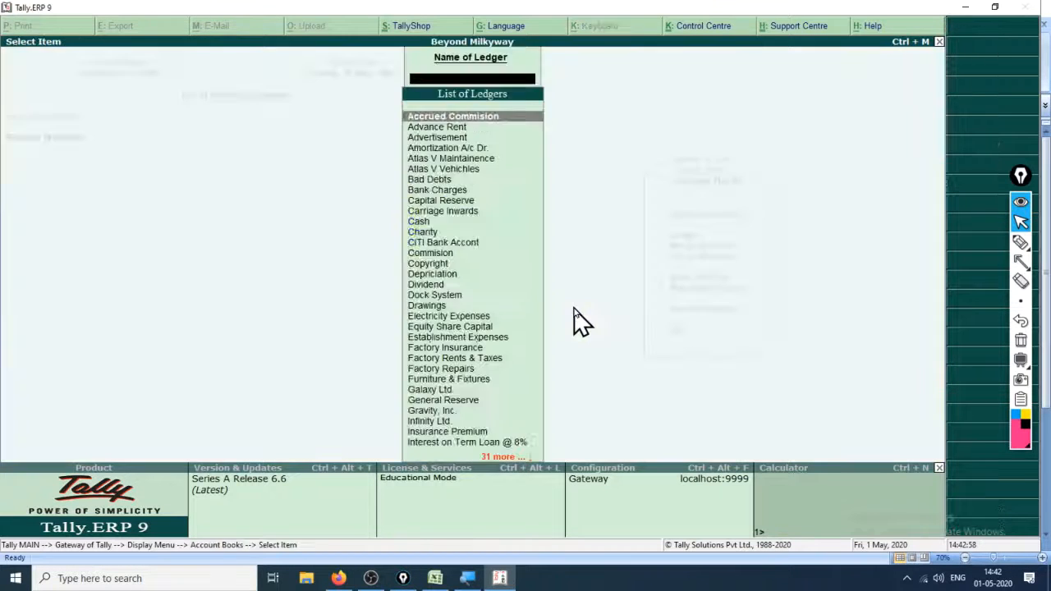
{"action": "type", "text": "cas"}
{"action": "key", "text": "Return"}
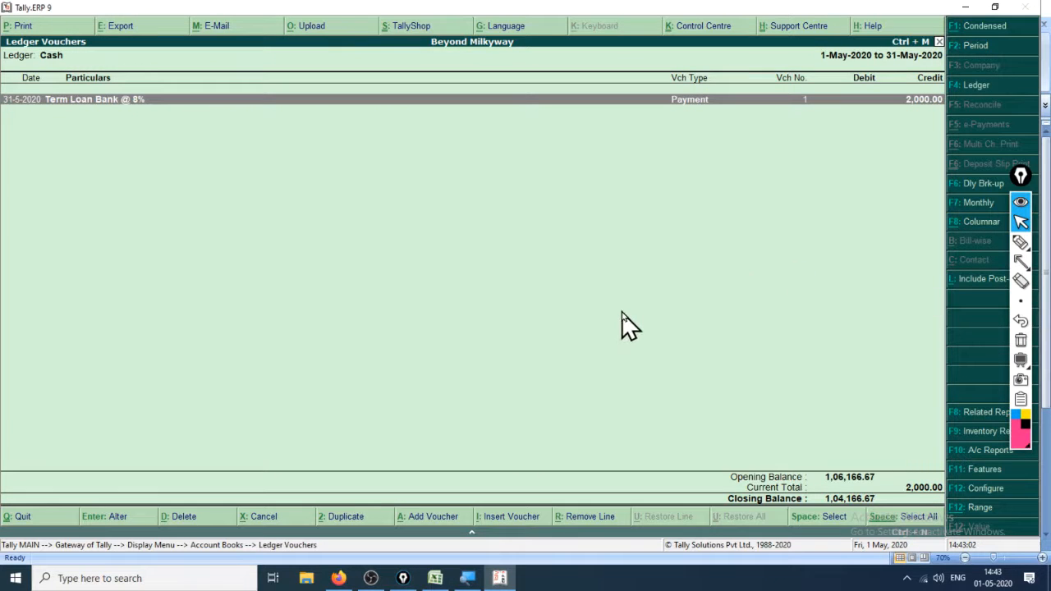
Set the Cash ledger's report period from 1-4-2019 to 31-3-2020.
{"action": "key", "text": "F2"}
{"action": "type", "text": "1.3.20"}
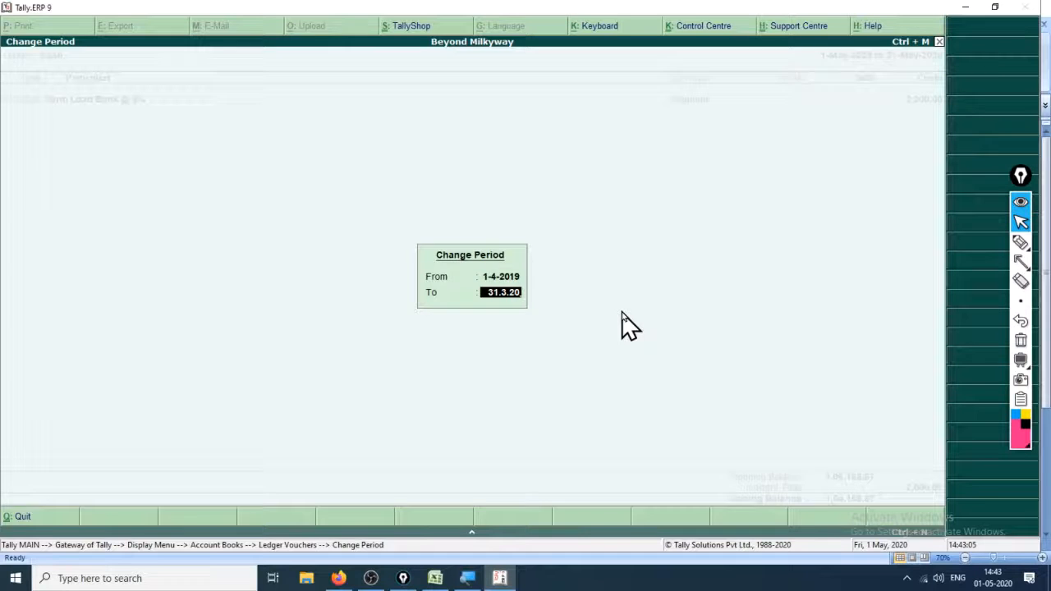
{"action": "key", "text": "Return"}
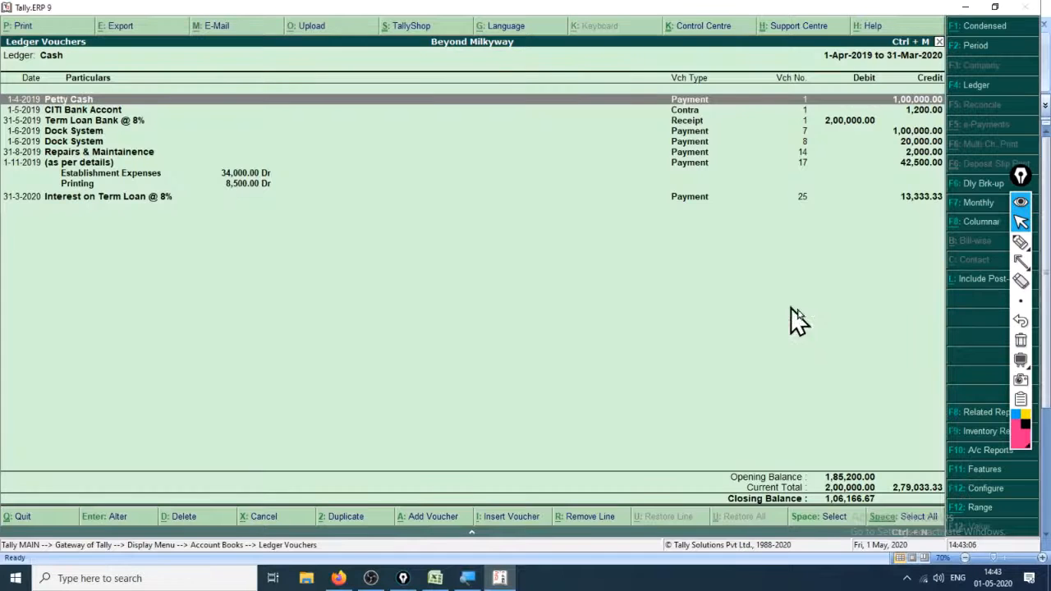
Mark the Term Loan Bank @ 8% debit amount and bracket the voucher entries in pen, and return to the Gateway of Tally.
{"action": "left_click", "coordinate": [1019, 246]}
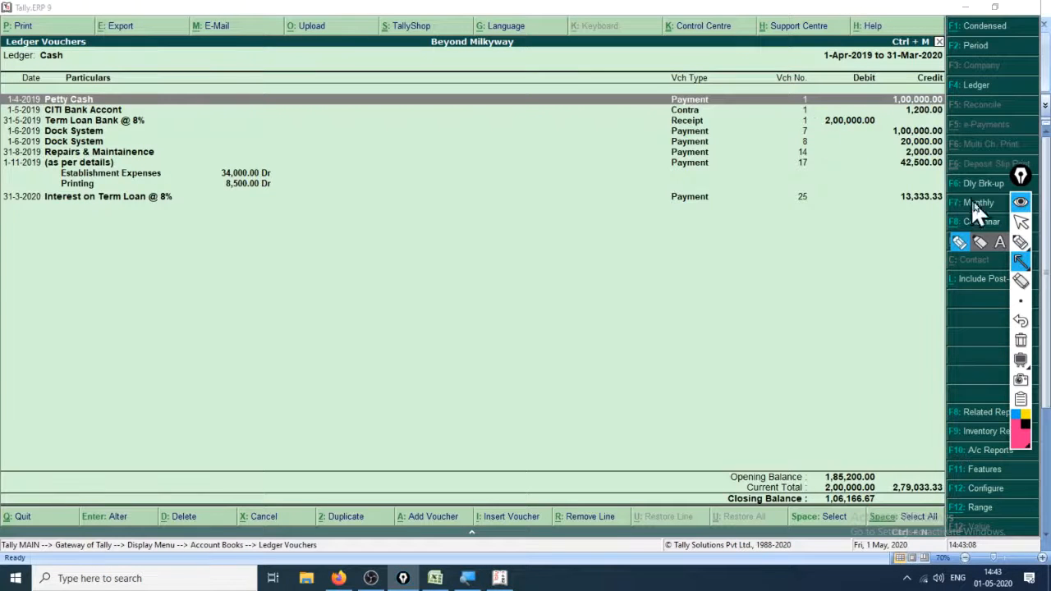
{"action": "left_click", "coordinate": [963, 248]}
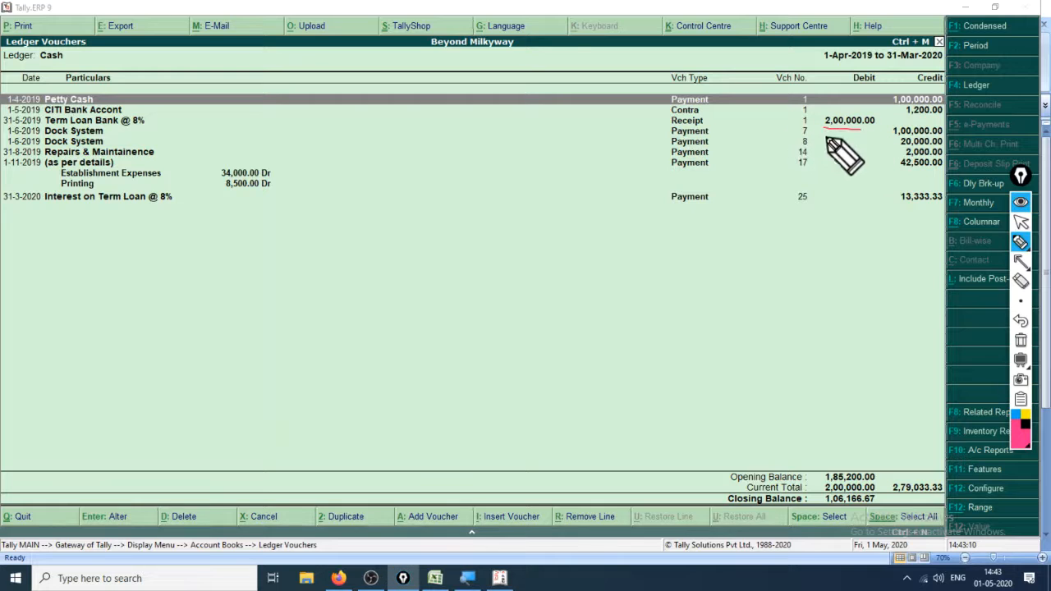
{"action": "left_click_drag", "start_coordinate": [825, 135], "coordinate": [861, 133]}
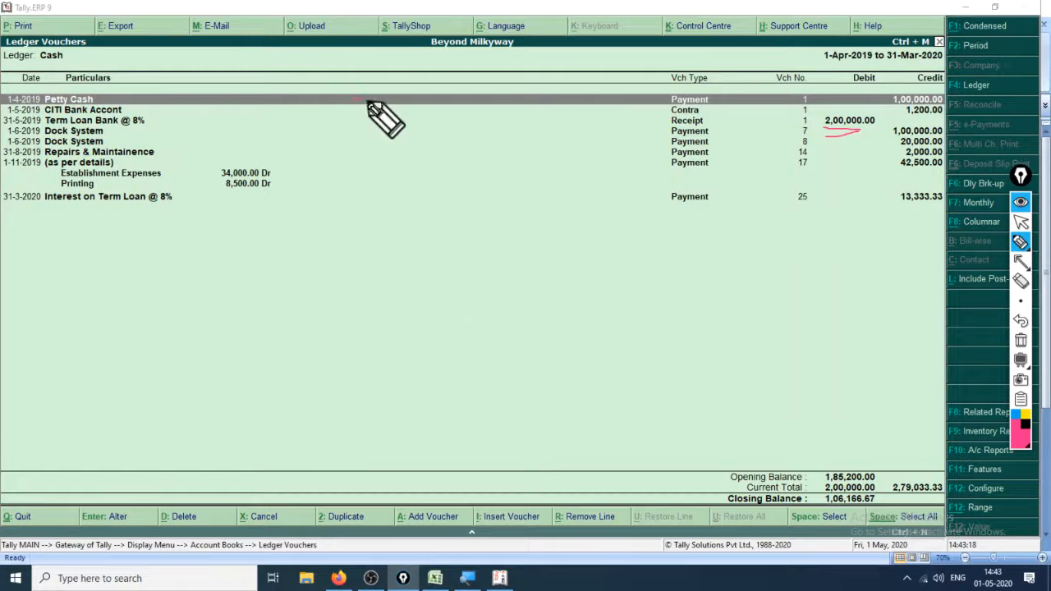
{"action": "mouse_move", "coordinate": [361, 98]}
{"action": "left_mouse_down"}
{"action": "mouse_move", "coordinate": [360, 238]}
{"action": "mouse_move", "coordinate": [337, 257]}
{"action": "mouse_move", "coordinate": [355, 93]}
{"action": "mouse_move", "coordinate": [367, 99]}
{"action": "left_mouse_up"}
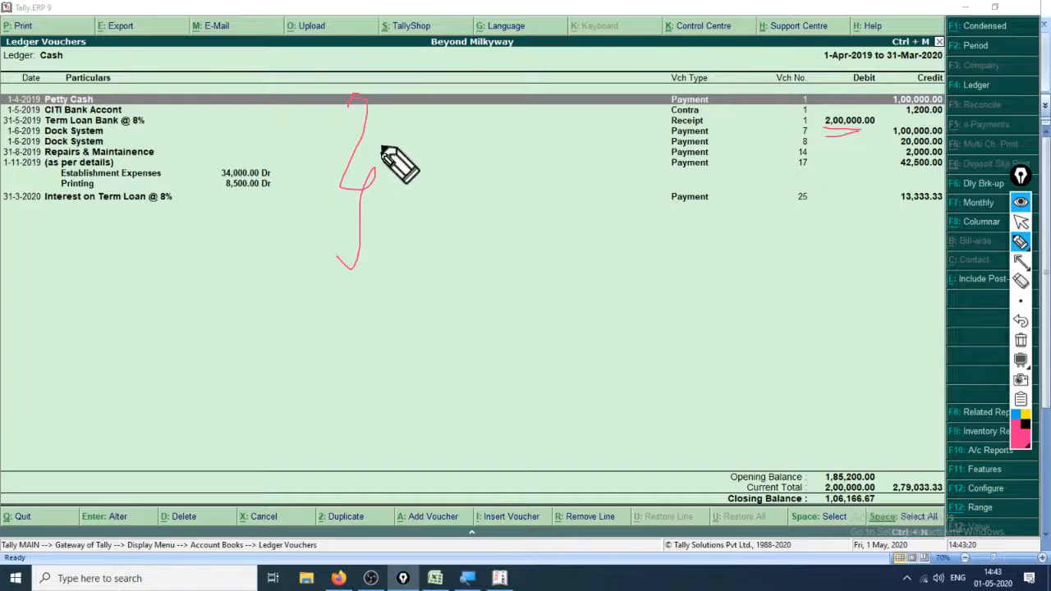
{"action": "mouse_move", "coordinate": [842, 138]}
{"action": "left_mouse_down"}
{"action": "mouse_move", "coordinate": [878, 138]}
{"action": "mouse_move", "coordinate": [836, 109]}
{"action": "mouse_move", "coordinate": [813, 127]}
{"action": "left_mouse_up"}
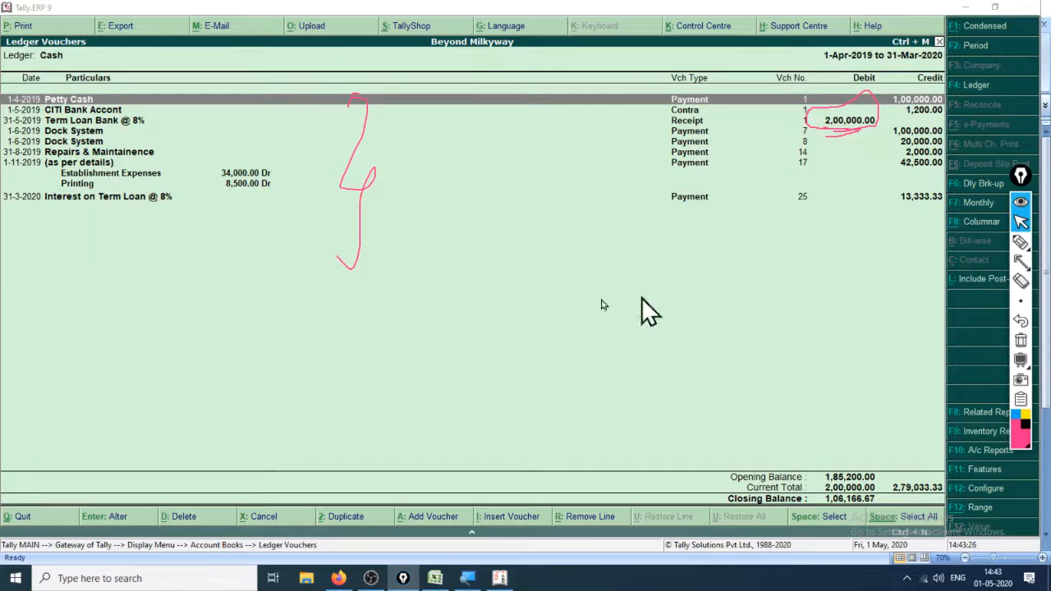
{"action": "key", "text": "Escape"}
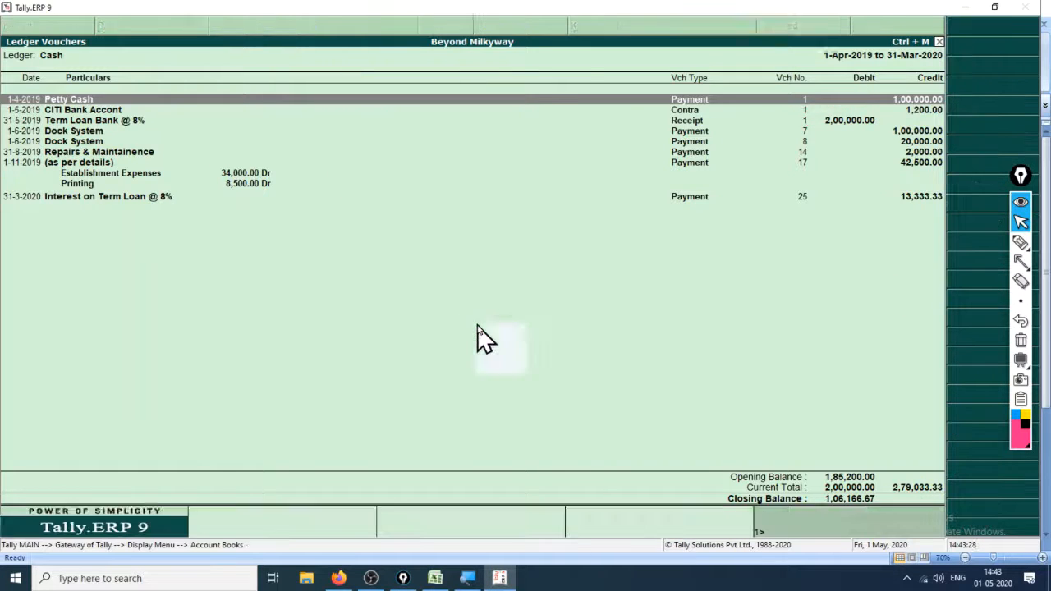
{"action": "key", "text": "Escape"}
{"action": "key", "text": "Escape"}
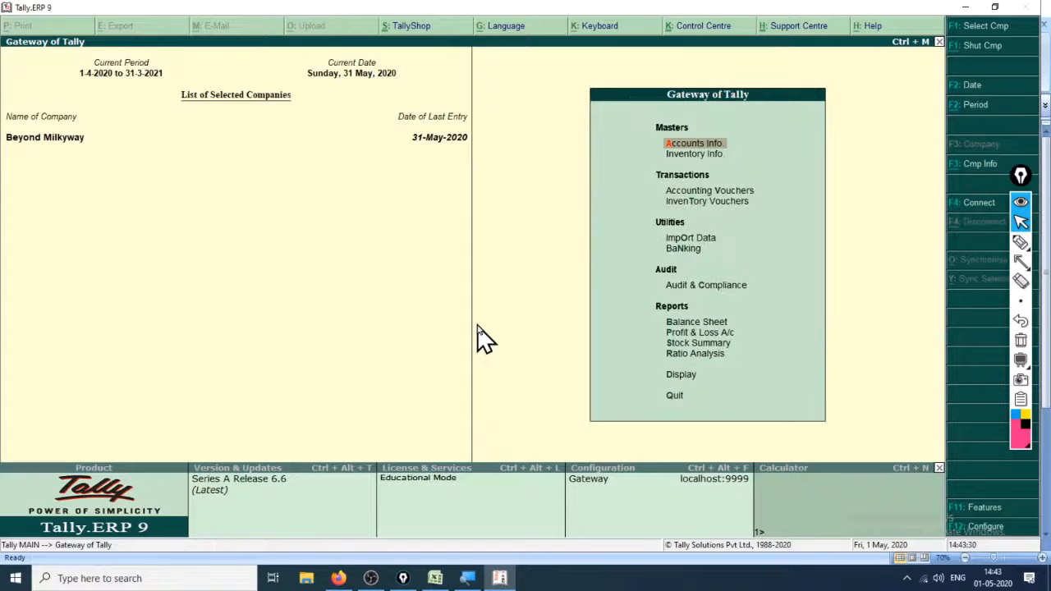
Outline the empty gap between Ledgers and Voucher Types in Accounts Info with the pen, and return to the Gateway of Tally.
{"action": "key", "text": "Return"}
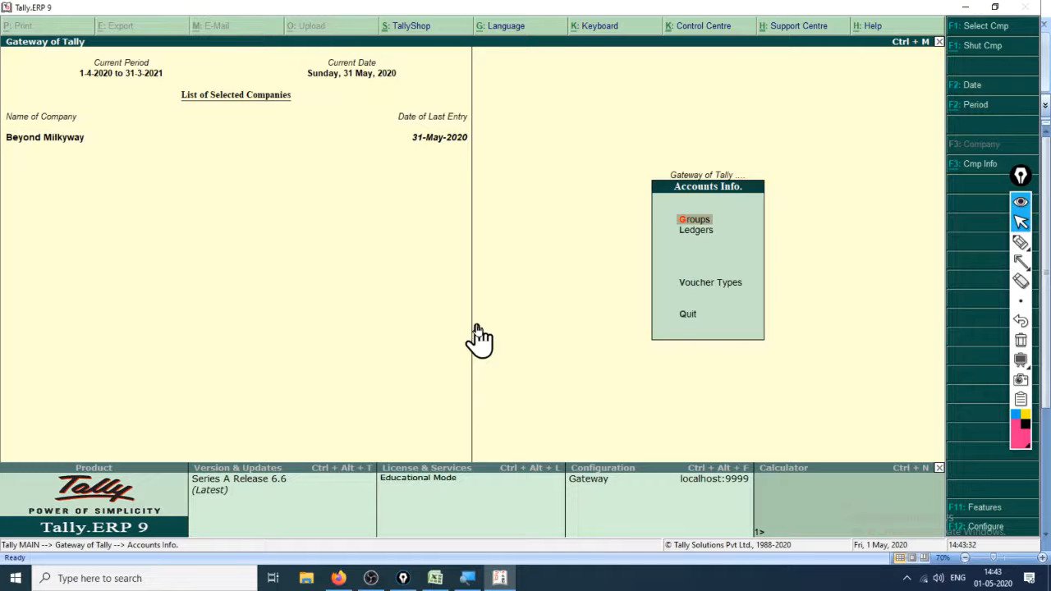
{"action": "left_click", "coordinate": [1021, 242]}
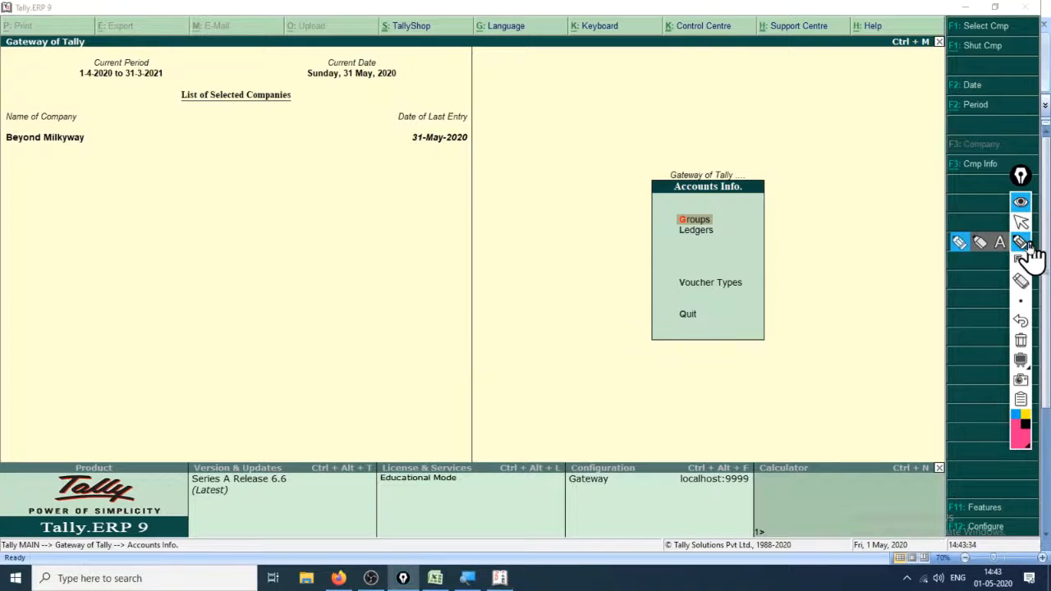
{"action": "mouse_move", "coordinate": [671, 244]}
{"action": "left_mouse_down"}
{"action": "mouse_move", "coordinate": [738, 244]}
{"action": "mouse_move", "coordinate": [697, 266]}
{"action": "mouse_move", "coordinate": [662, 255]}
{"action": "mouse_move", "coordinate": [675, 243]}
{"action": "left_mouse_up"}
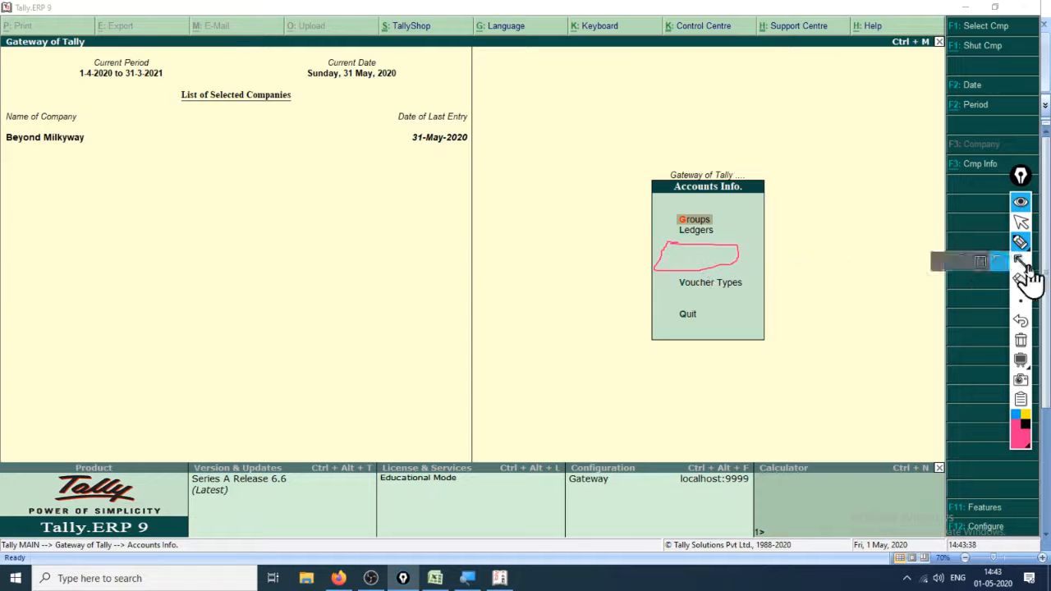
{"action": "left_click", "coordinate": [1021, 222]}
{"action": "key", "text": "Escape"}
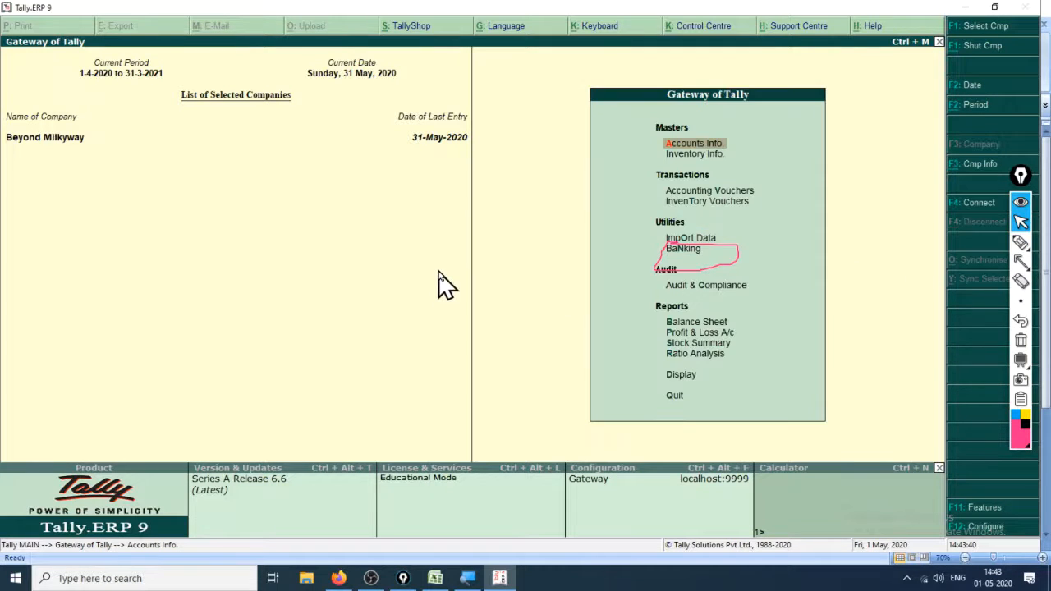
Switch to the Master_Q.xlsx workbook in Excel and highlight the row 4 instruction about activating the accounting feature, enlarged for reading.
{"action": "key", "text": "alt+Tab"}
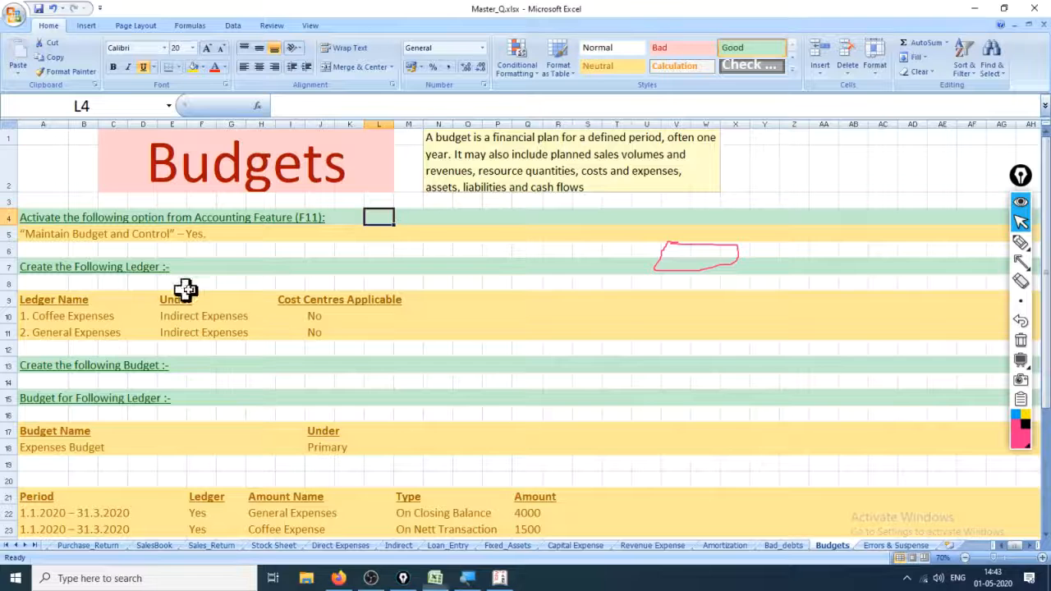
{"action": "left_click", "coordinate": [4, 218]}
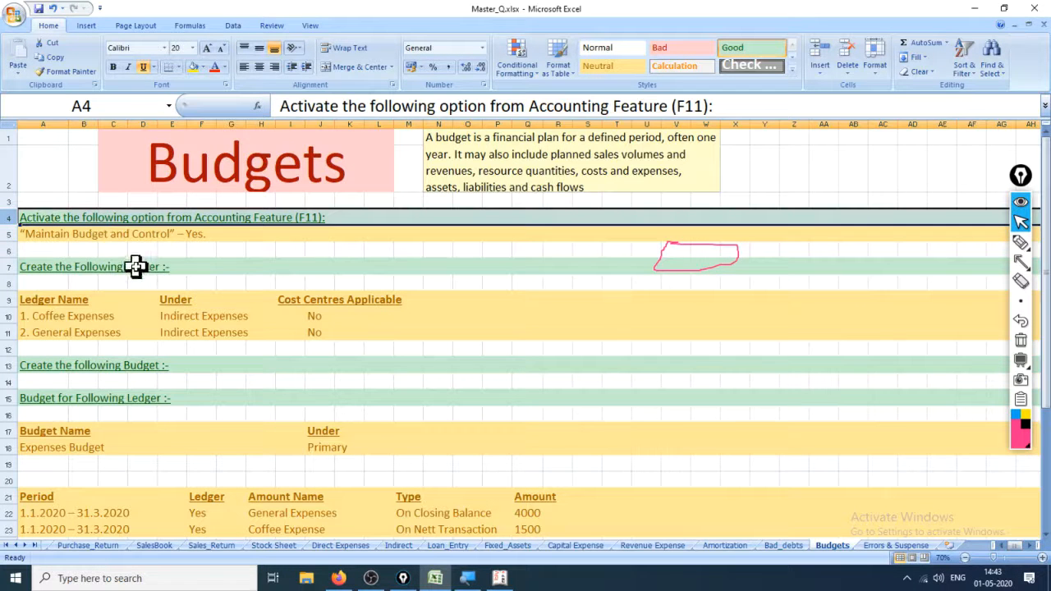
{"action": "scroll", "coordinate": [135, 267], "scroll_direction": "up", "scroll_amount": 3, "text": "ctrl"}
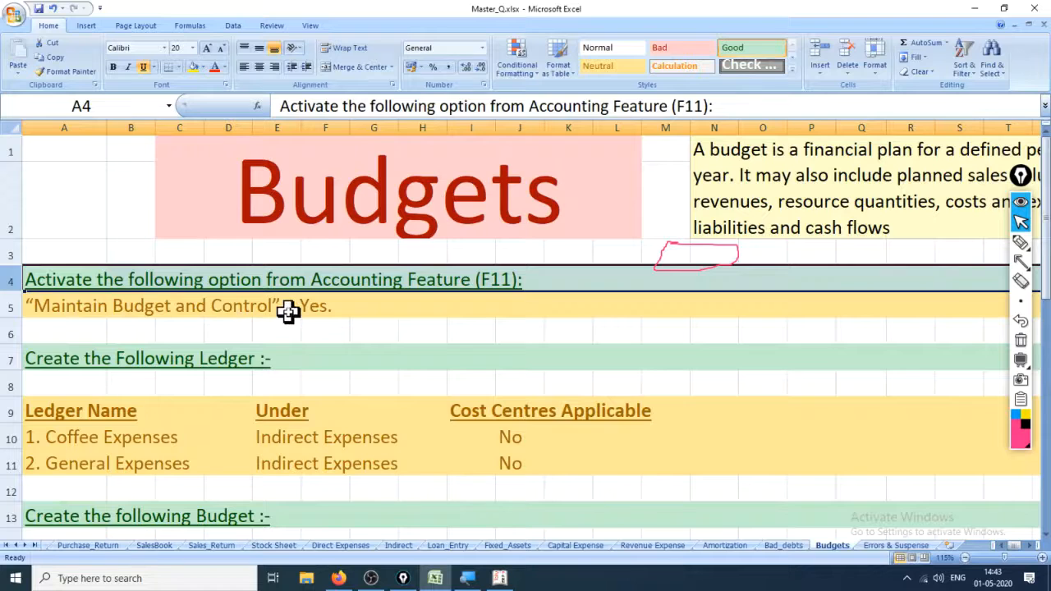
Switch back to Tally.ERP 9 and handwrite F11 in pen with an arrow pointing at the Features option.
{"action": "key", "text": "alt+Tab"}
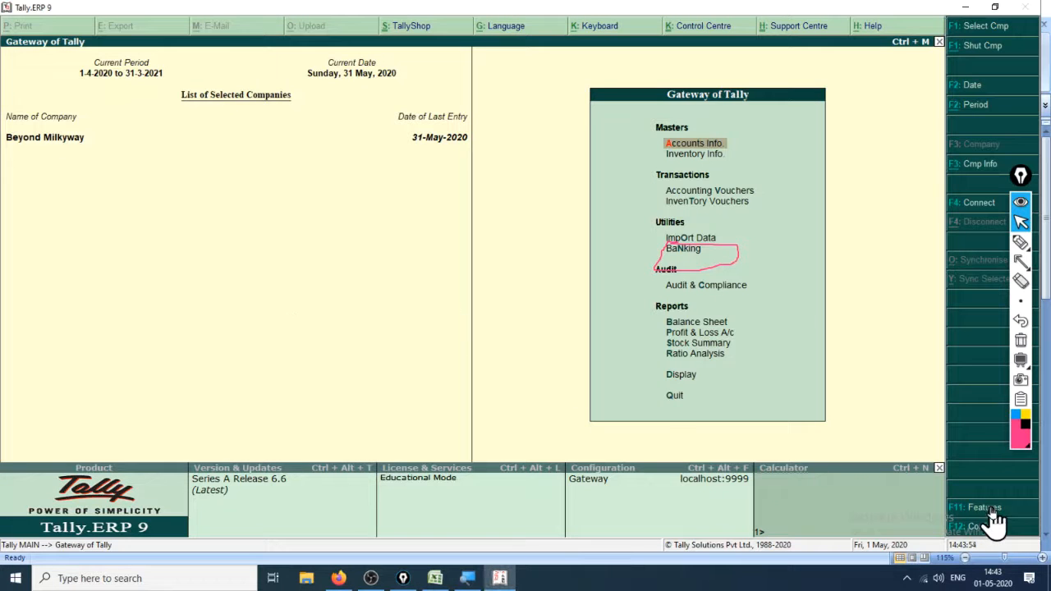
{"action": "left_click", "coordinate": [1021, 243]}
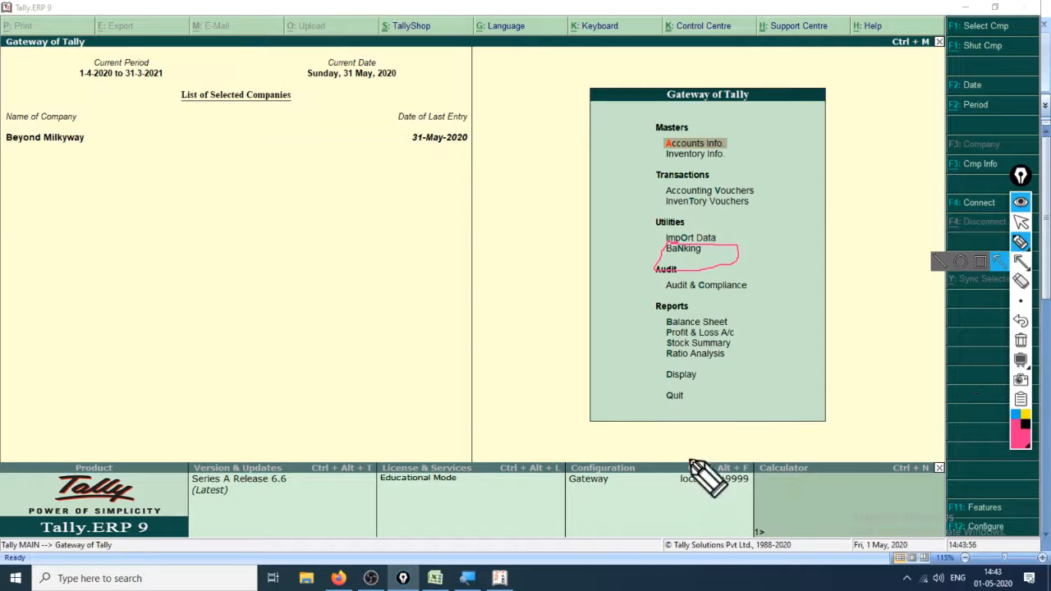
{"action": "mouse_move", "coordinate": [690, 460]}
{"action": "left_mouse_down"}
{"action": "mouse_move", "coordinate": [695, 474]}
{"action": "mouse_move", "coordinate": [731, 448]}
{"action": "mouse_move", "coordinate": [749, 514]}
{"action": "left_mouse_up"}
{"action": "left_click_drag", "start_coordinate": [762, 460], "coordinate": [766, 510]}
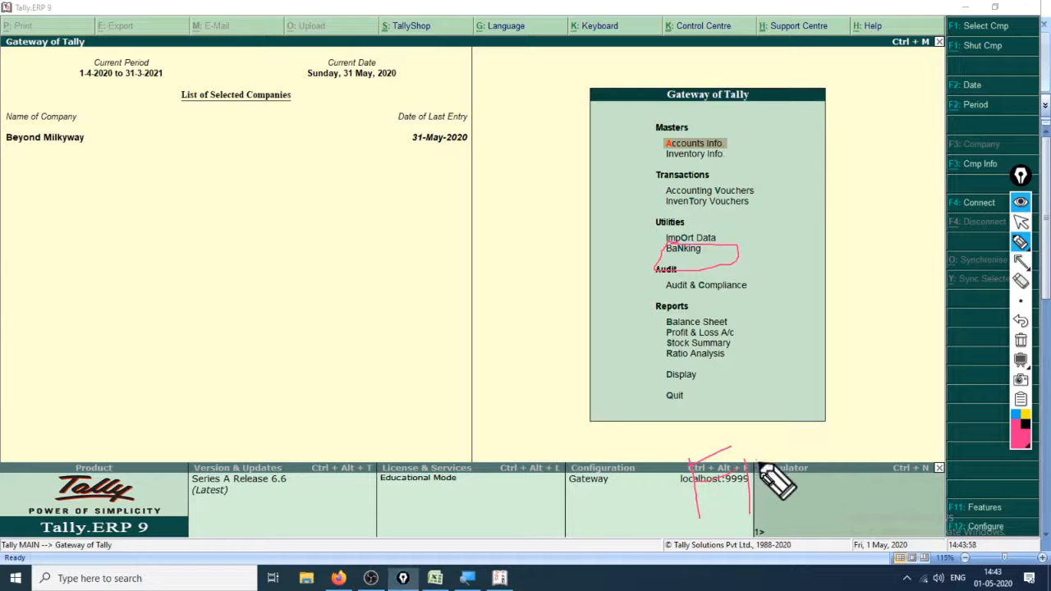
{"action": "left_click_drag", "start_coordinate": [822, 489], "coordinate": [935, 513]}
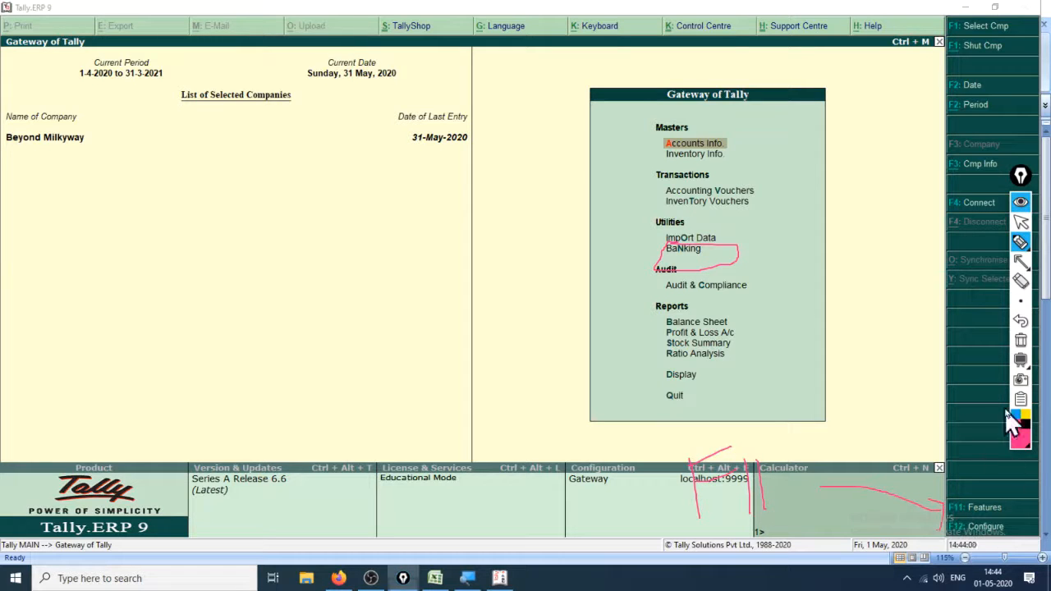
{"action": "left_click", "coordinate": [1021, 222]}
Open the company's Accounting Features, box the heading in pen, and underline and circle the Maintain budgets and controls setting.
{"action": "left_click", "coordinate": [995, 510]}
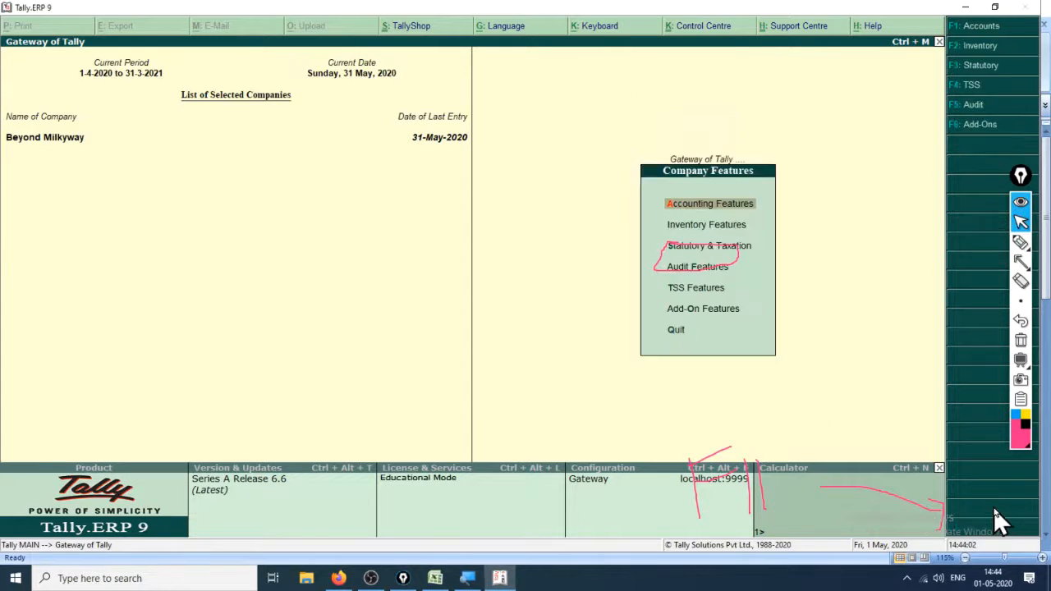
{"action": "left_click_drag", "start_coordinate": [660, 245], "coordinate": [729, 240]}
{"action": "left_click", "coordinate": [725, 204]}
{"action": "left_click", "coordinate": [1021, 242]}
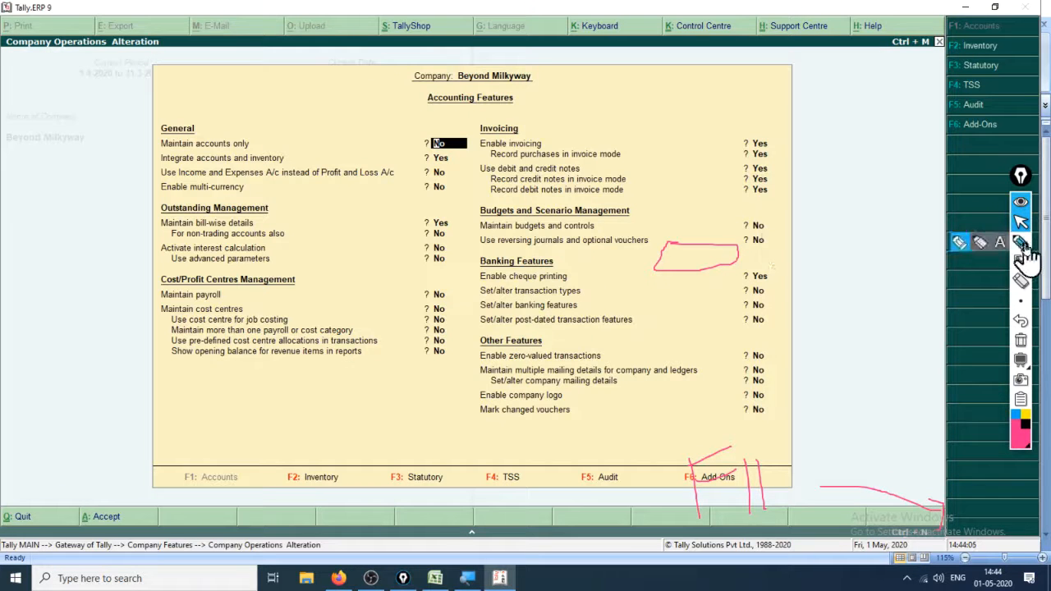
{"action": "mouse_move", "coordinate": [431, 115]}
{"action": "left_mouse_down"}
{"action": "mouse_move", "coordinate": [525, 111]}
{"action": "mouse_move", "coordinate": [501, 80]}
{"action": "mouse_move", "coordinate": [414, 107]}
{"action": "mouse_move", "coordinate": [448, 121]}
{"action": "mouse_move", "coordinate": [793, 66]}
{"action": "mouse_move", "coordinate": [928, 17]}
{"action": "mouse_move", "coordinate": [936, 50]}
{"action": "left_mouse_up"}
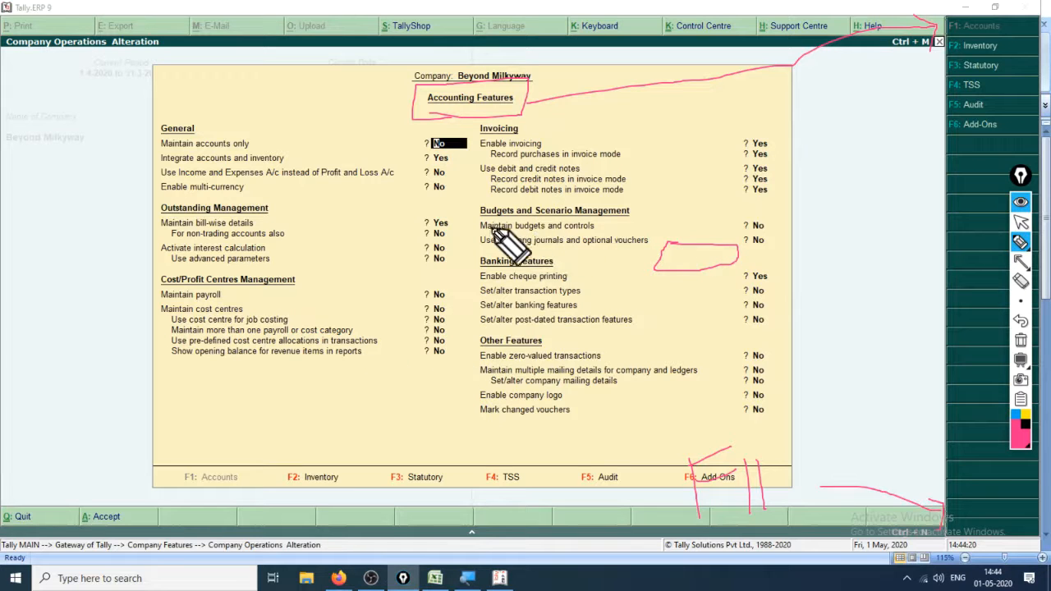
{"action": "left_click_drag", "start_coordinate": [486, 233], "coordinate": [751, 230]}
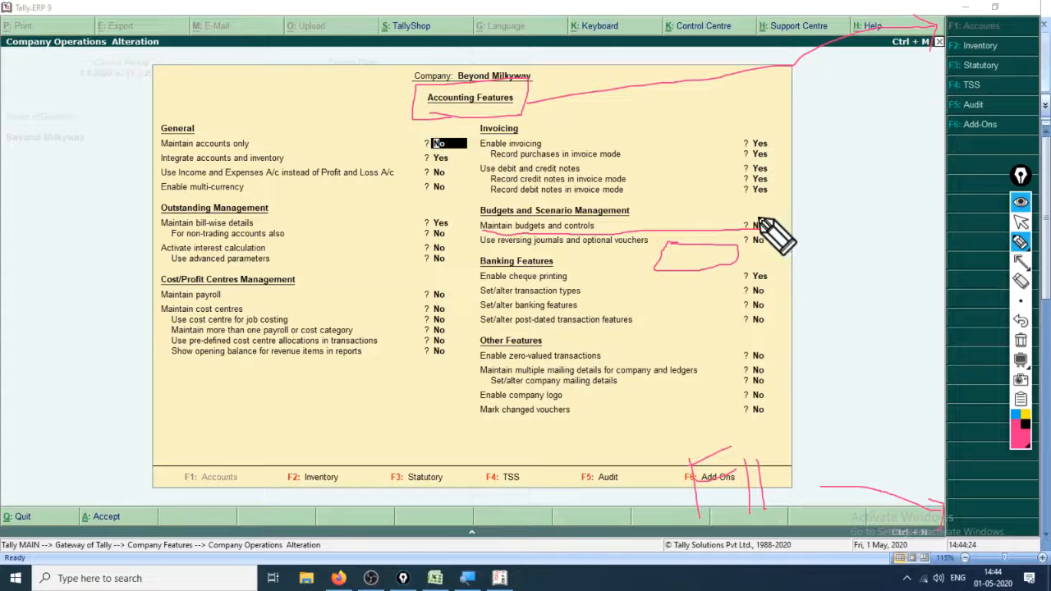
{"action": "left_click", "coordinate": [1021, 222]}
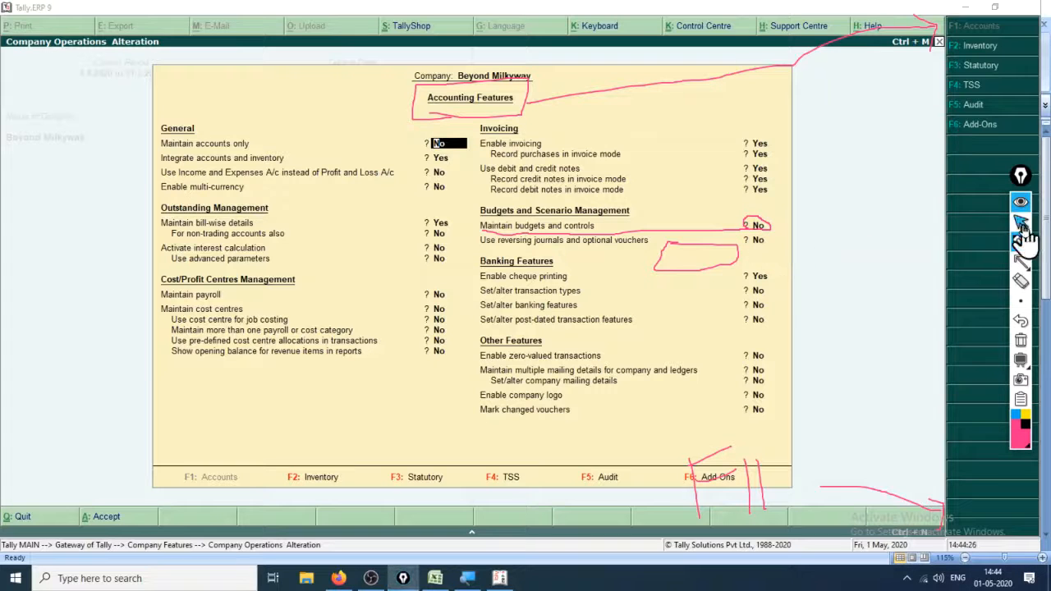
Set Maintain budgets and controls to Yes, accept the Accounting Features, and return to the Gateway of Tally.
{"action": "left_click", "coordinate": [761, 229]}
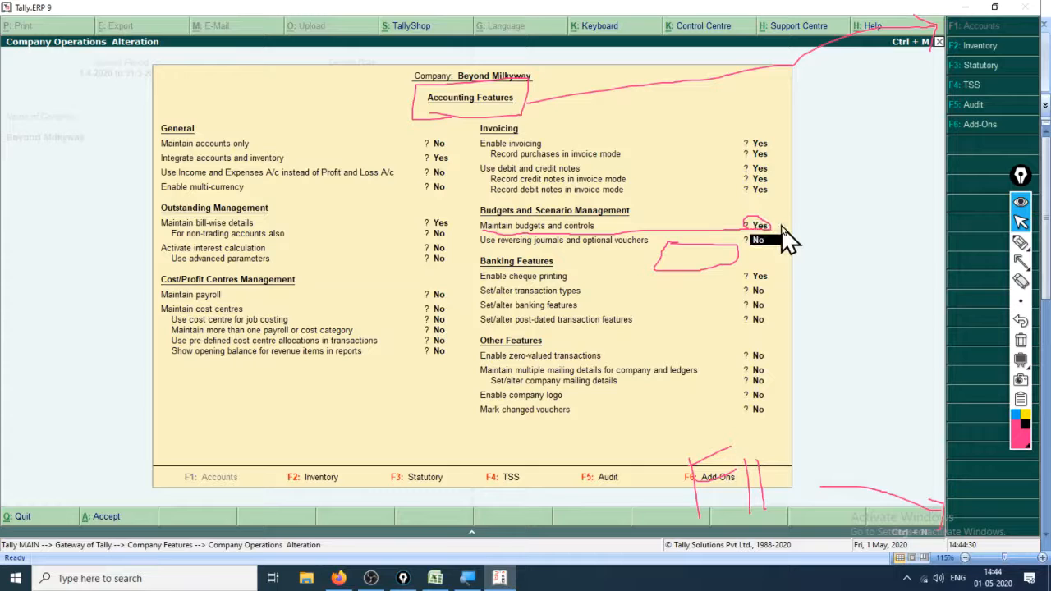
{"action": "key", "text": "Return"}
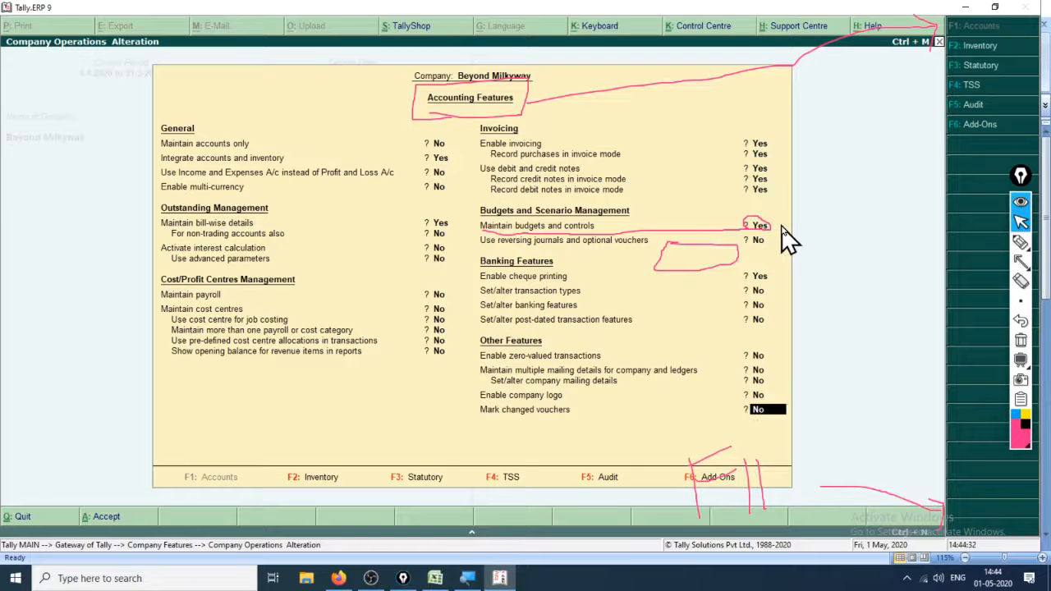
{"action": "key", "text": "Return"}
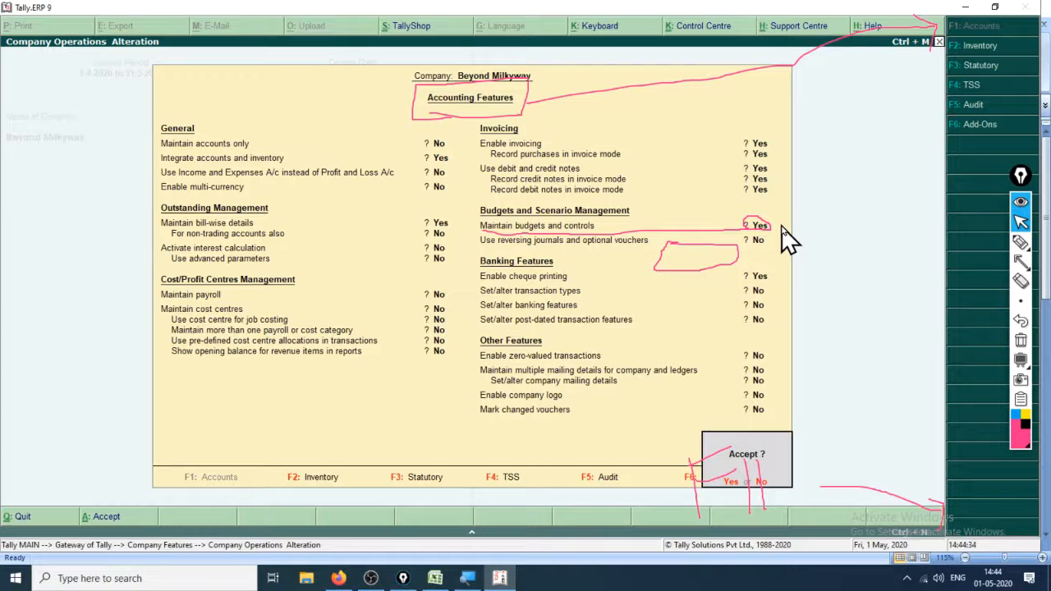
{"action": "key", "text": "Return"}
{"action": "key", "text": "Escape"}
{"action": "key", "text": "Escape"}
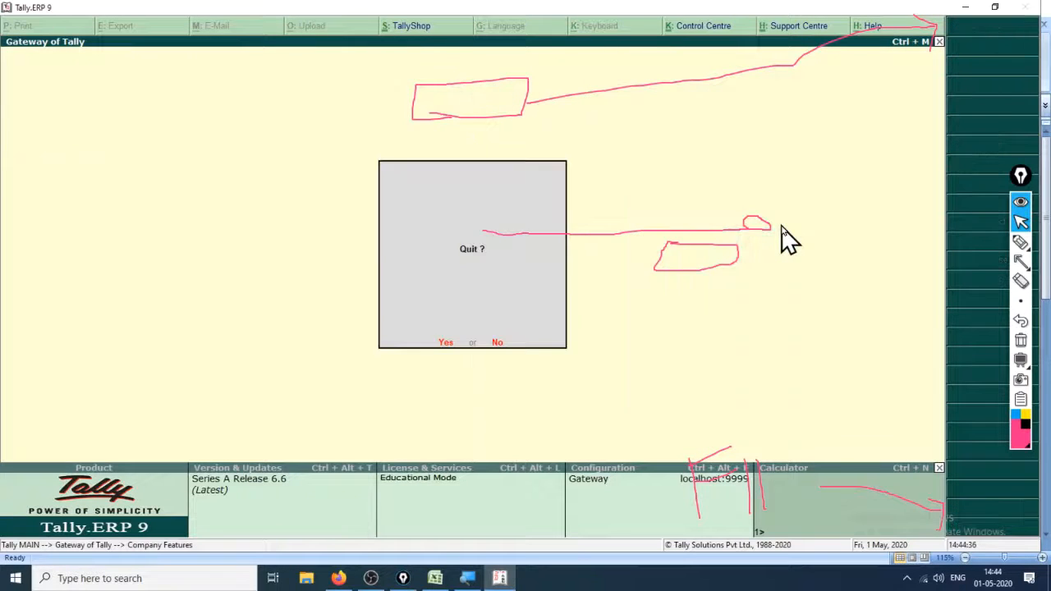
{"action": "key", "text": "Escape"}
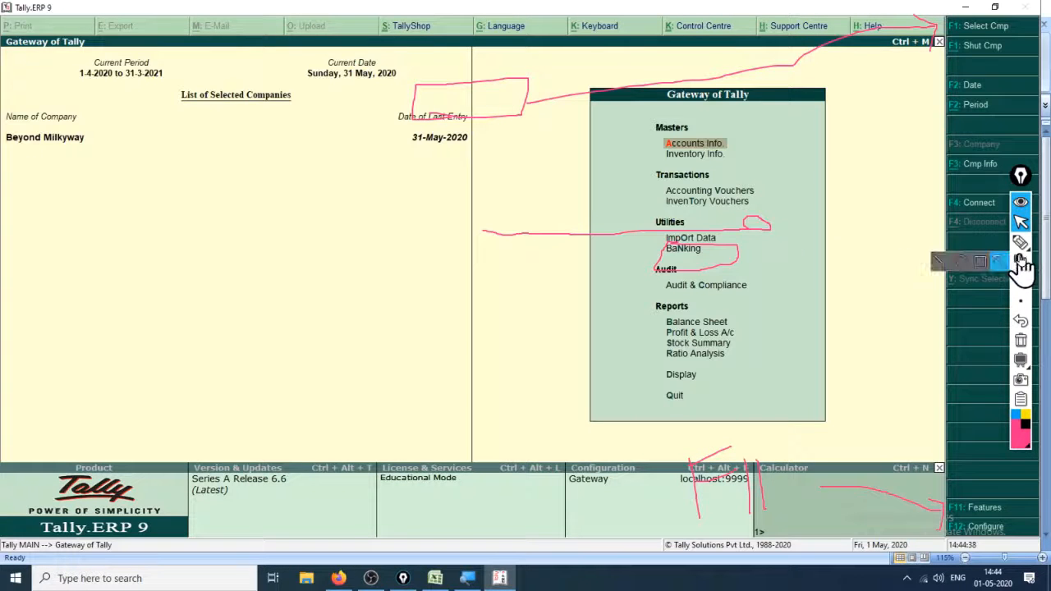
Erase the pen marks for the heading, the budgets setting and F11, leaving the outline drawn for the Accounts Info gap.
{"action": "mouse_move", "coordinate": [1025, 250]}
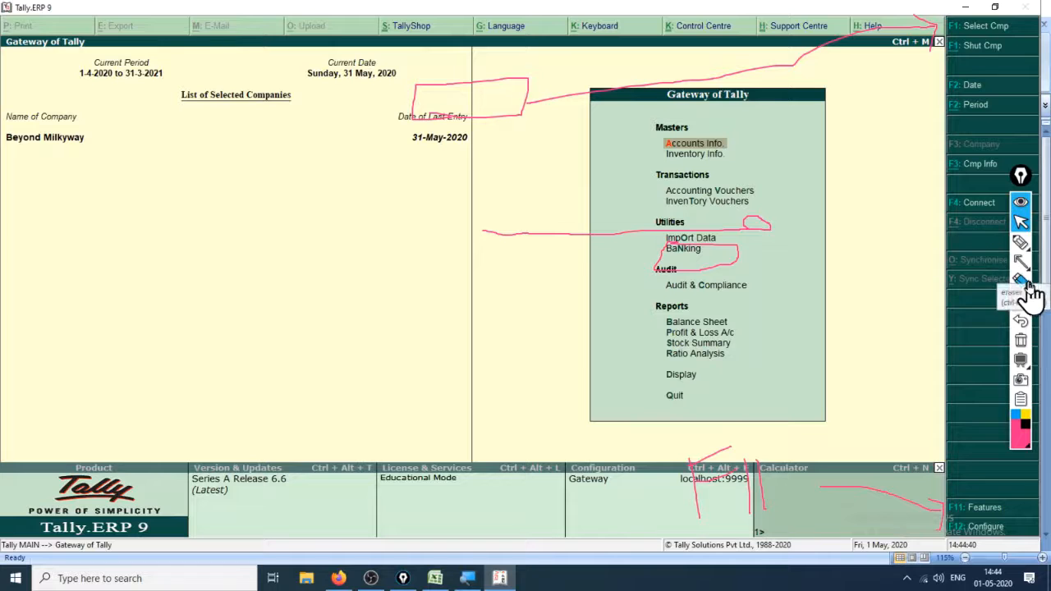
{"action": "left_click", "coordinate": [1022, 281]}
{"action": "mouse_move", "coordinate": [429, 75]}
{"action": "left_mouse_down"}
{"action": "mouse_move", "coordinate": [571, 93]}
{"action": "mouse_move", "coordinate": [932, 30]}
{"action": "left_mouse_up"}
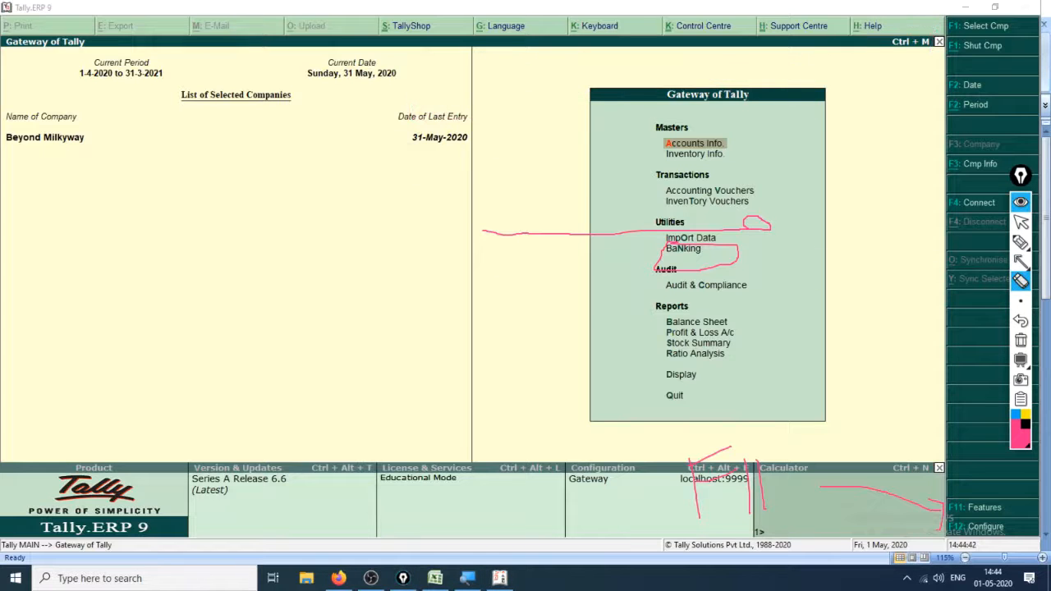
{"action": "left_click_drag", "start_coordinate": [532, 214], "coordinate": [575, 233]}
{"action": "mouse_move", "coordinate": [723, 460]}
{"action": "left_mouse_down"}
{"action": "mouse_move", "coordinate": [740, 539]}
{"action": "mouse_move", "coordinate": [939, 521]}
{"action": "left_mouse_up"}
{"action": "left_click", "coordinate": [1021, 222]}
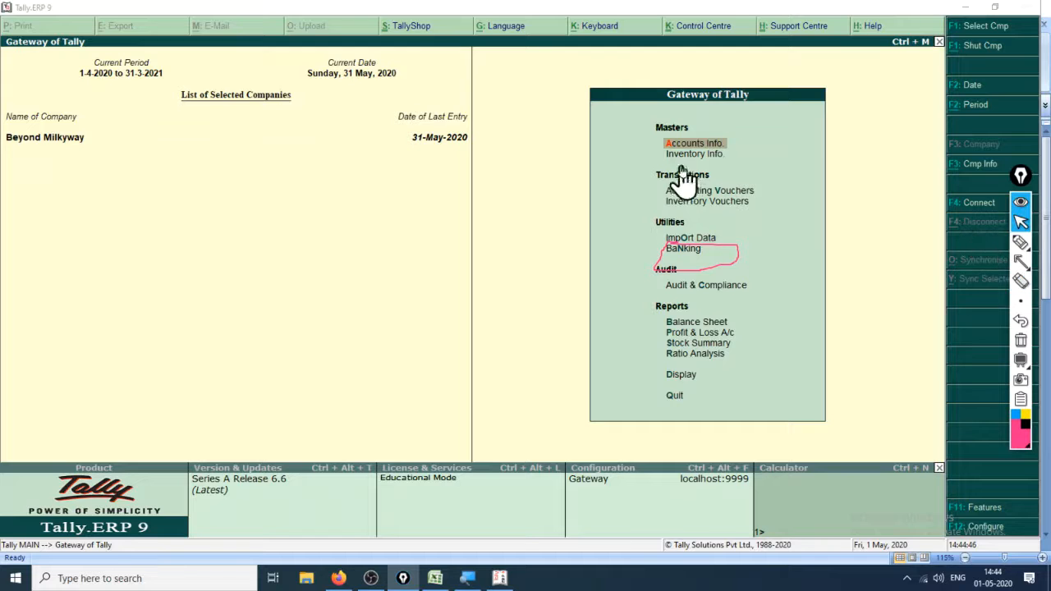
Open Accounts Info, clear the old pen outline, and draw a fresh box around the Budgets option.
{"action": "left_click", "coordinate": [704, 148]}
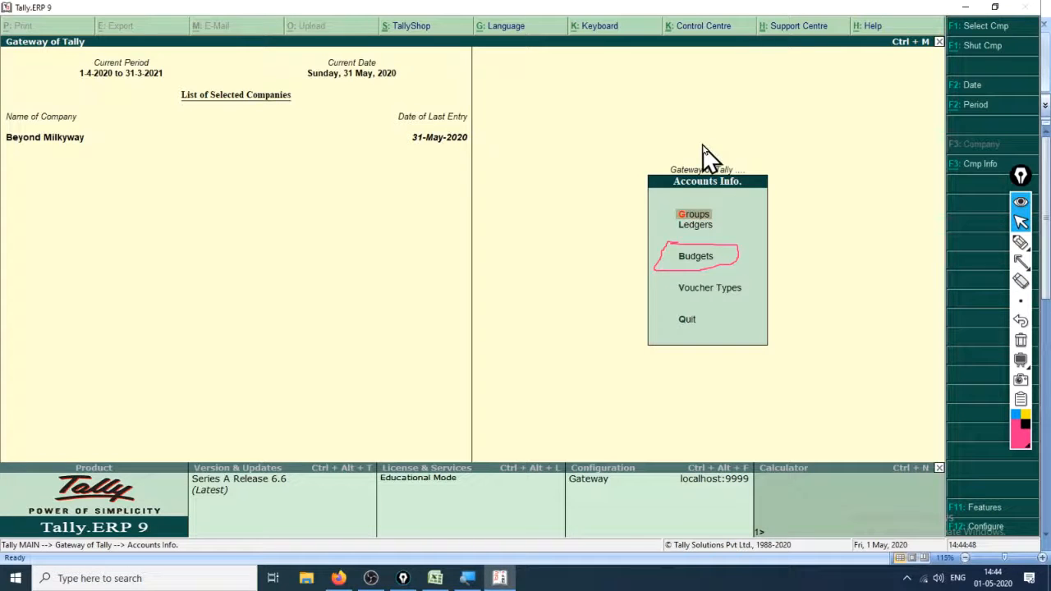
{"action": "left_click", "coordinate": [1021, 242]}
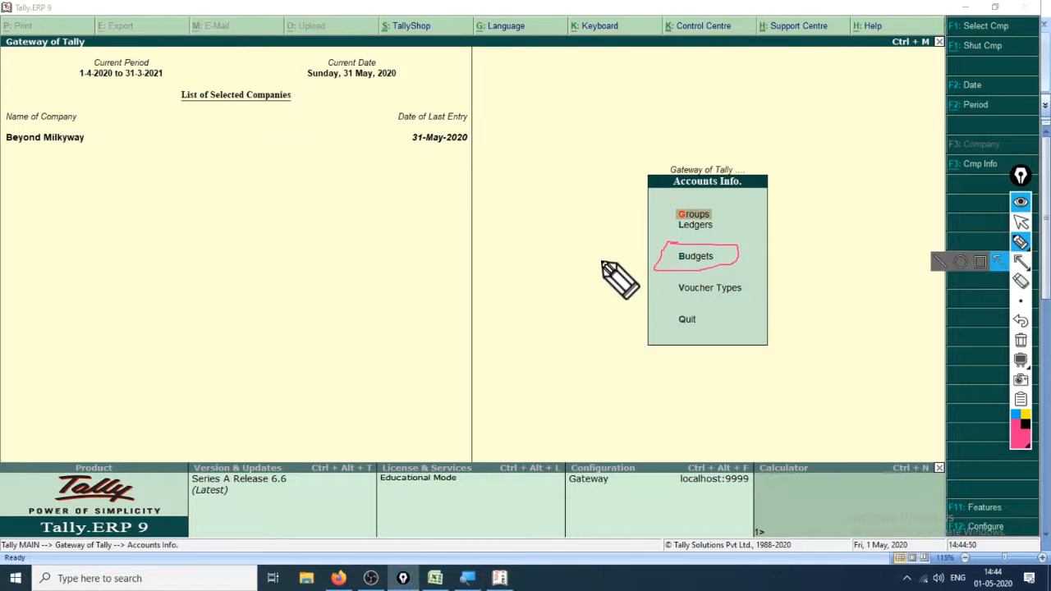
{"action": "left_click_drag", "start_coordinate": [600, 259], "coordinate": [693, 256]}
{"action": "left_click_drag", "start_coordinate": [593, 272], "coordinate": [704, 279]}
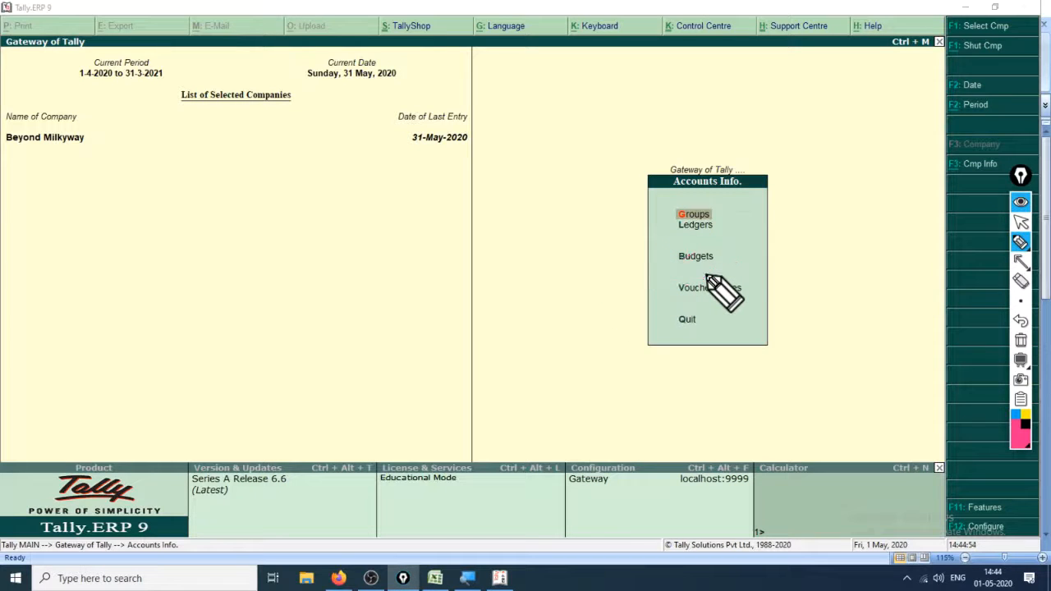
{"action": "left_click", "coordinate": [1021, 242]}
{"action": "mouse_move", "coordinate": [679, 270]}
{"action": "left_mouse_down"}
{"action": "mouse_move", "coordinate": [746, 237]}
{"action": "mouse_move", "coordinate": [664, 255]}
{"action": "mouse_move", "coordinate": [690, 268]}
{"action": "left_mouse_up"}
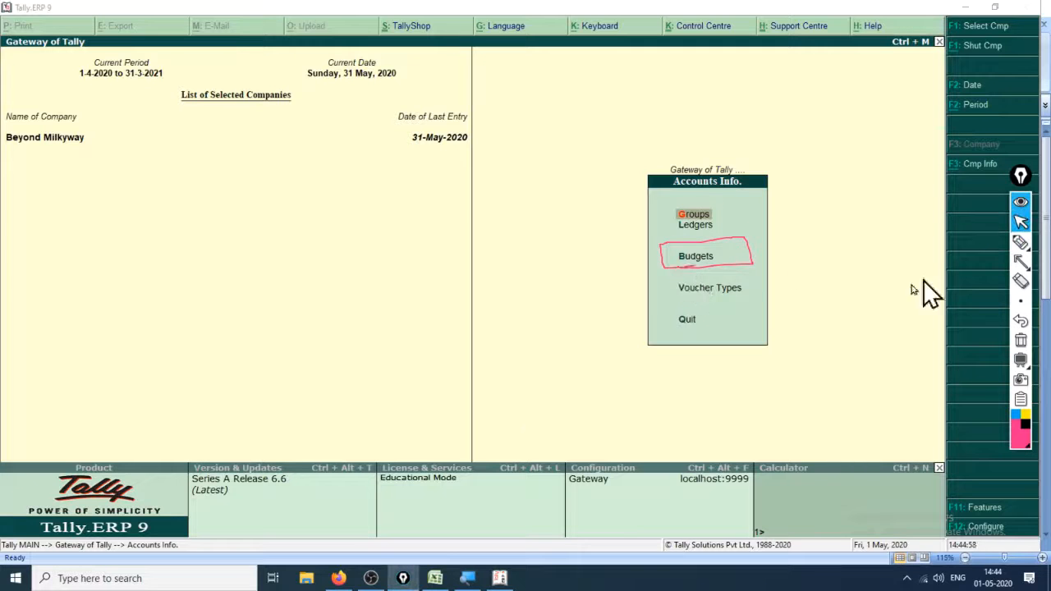
Switch to the Budgets sheet in Excel, highlight the ledger creation heading and the Ledger Name header row, and clear the pen marks.
{"action": "left_click", "coordinate": [433, 579]}
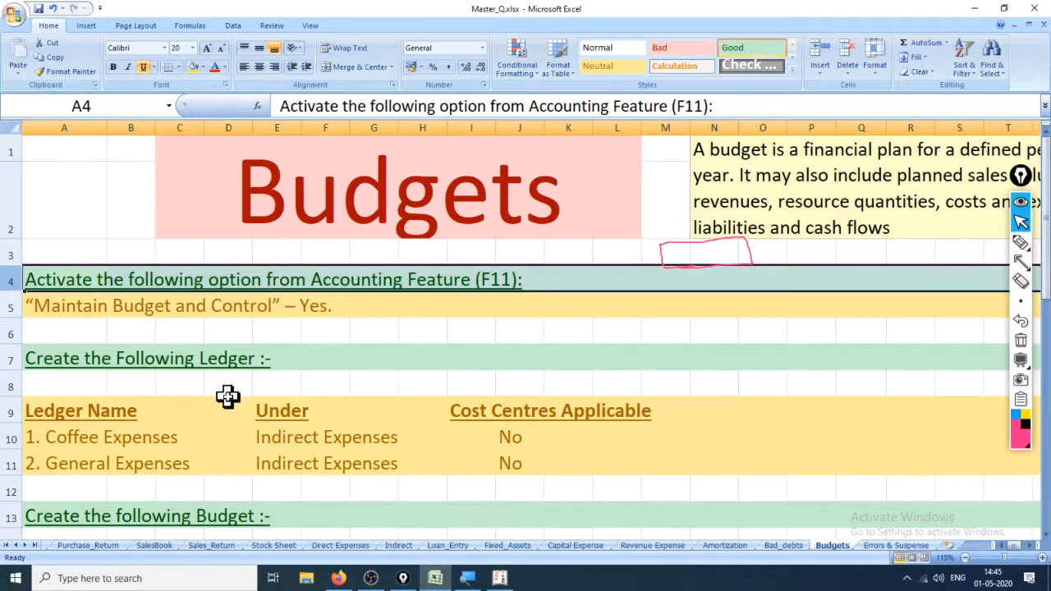
{"action": "left_click", "coordinate": [8, 364]}
{"action": "scroll", "coordinate": [102, 363], "scroll_direction": "down", "scroll_amount": 1}
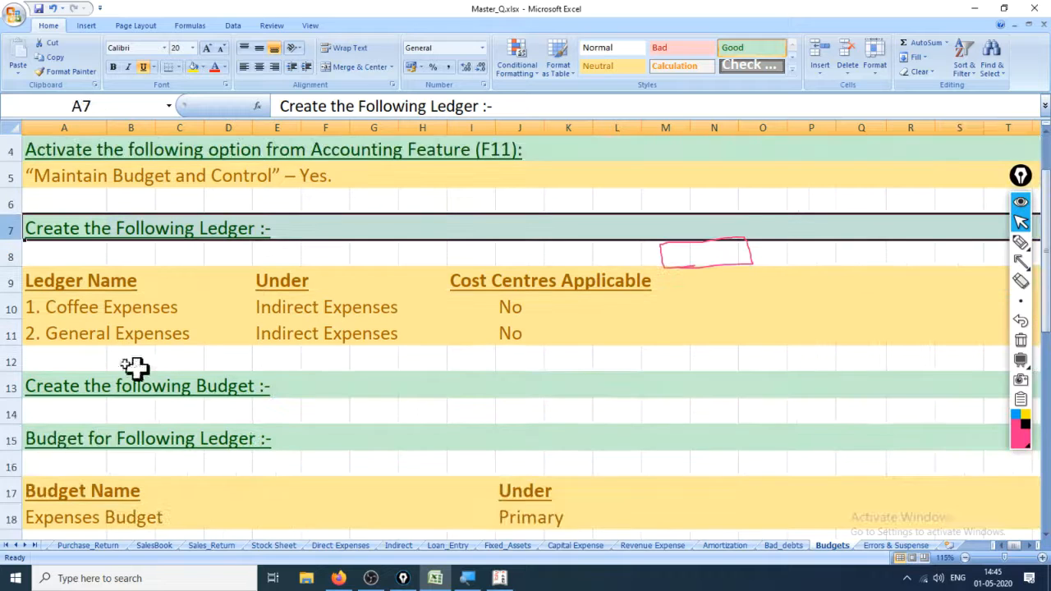
{"action": "left_click", "coordinate": [3, 284]}
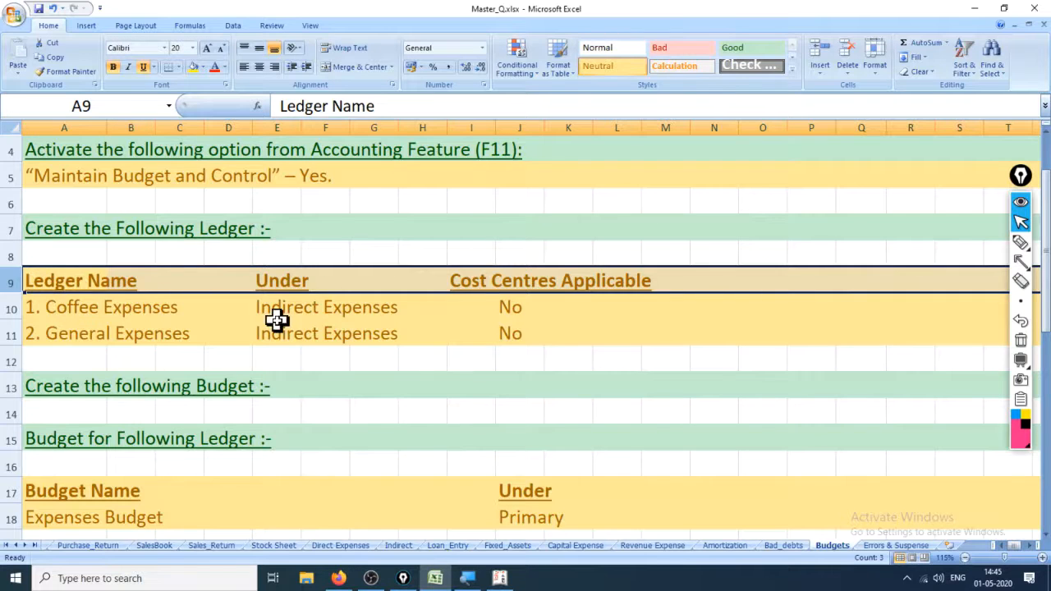
{"action": "key", "text": "ctrl+shift+3"}
Switch to Tally.ERP 9 and open the single ledger creation form from Accounts Info.
{"action": "key", "text": "alt+Tab"}
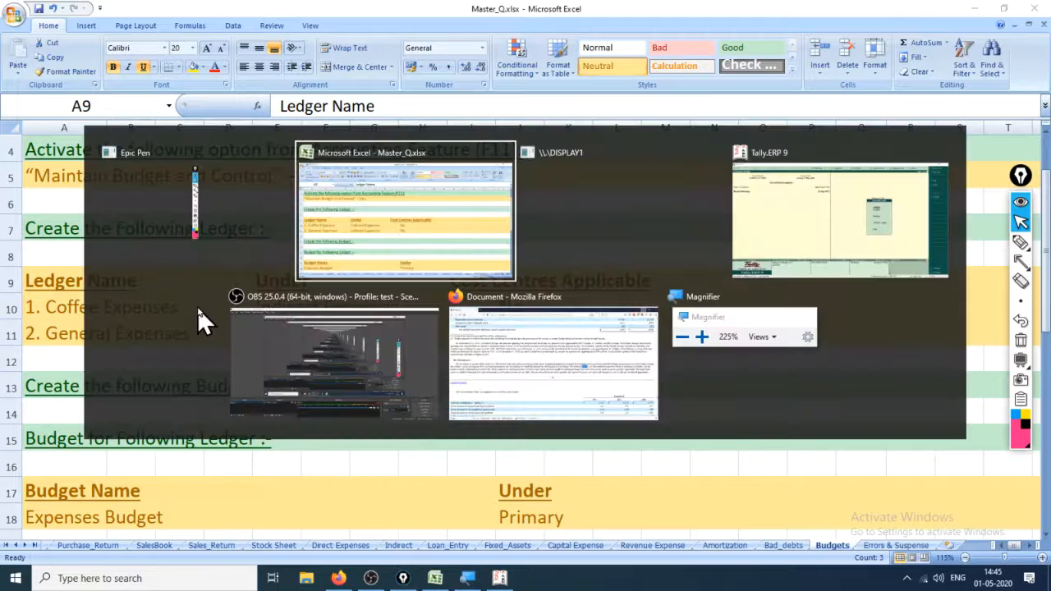
{"action": "key", "text": "Tab"}
{"action": "key", "text": "Tab"}
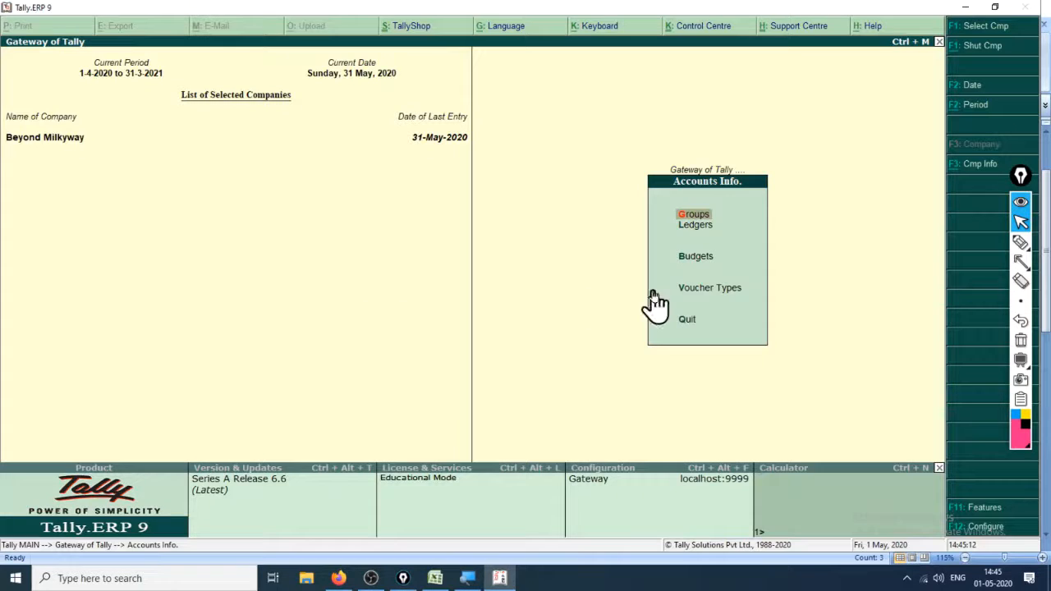
{"action": "key", "text": "Down"}
{"action": "key", "text": "Return"}
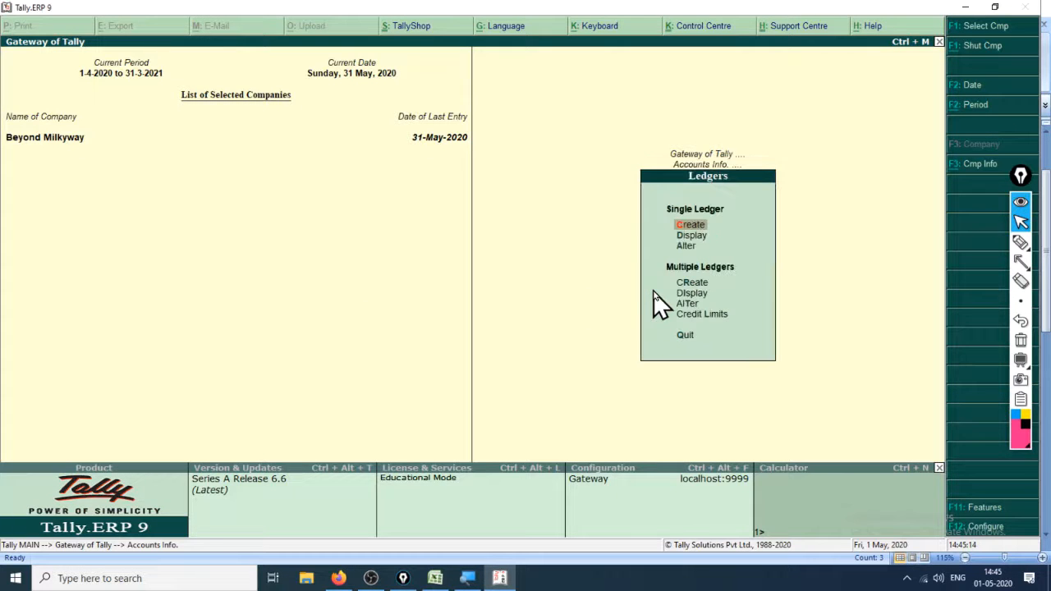
{"action": "key", "text": "Return"}
Switch to the Budgets sheet in Excel and highlight the Coffee Expenses and General Expenses rows to review their ledger details.
{"action": "key", "text": "alt+Tab"}
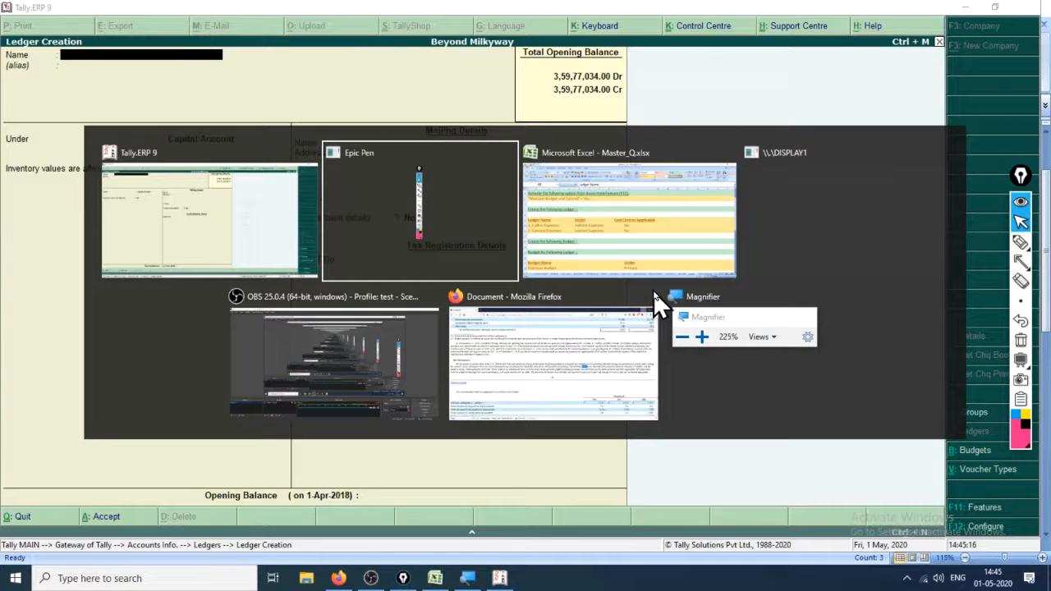
{"action": "key", "text": "Tab"}
{"action": "left_click", "coordinate": [8, 308]}
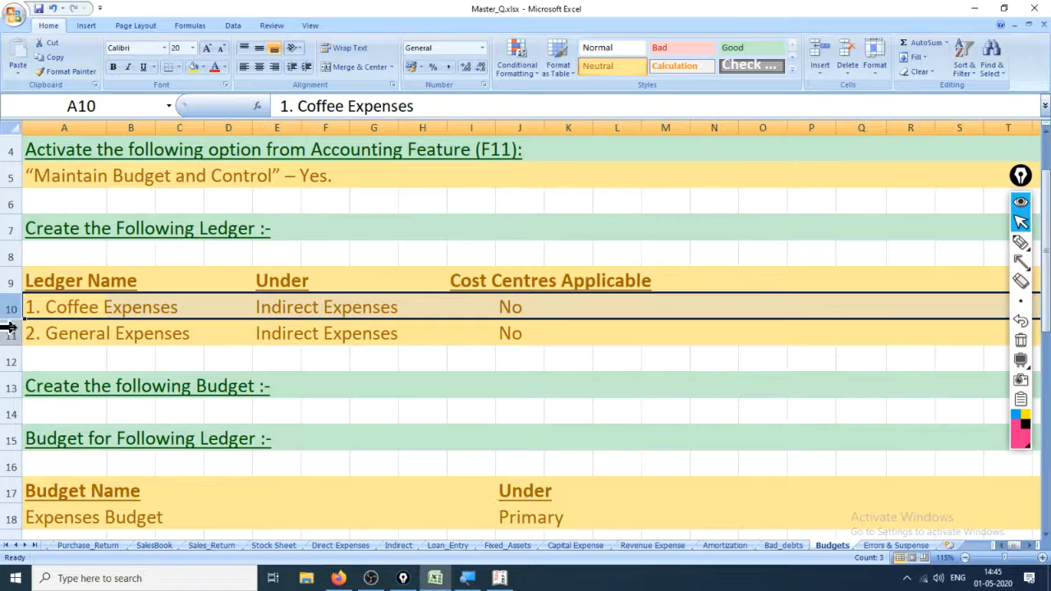
{"action": "left_click", "coordinate": [8, 331]}
{"action": "left_click", "coordinate": [4, 309]}
{"action": "left_click", "coordinate": [9, 337]}
{"action": "left_click", "coordinate": [6, 308]}
{"action": "left_click", "coordinate": [6, 332]}
{"action": "left_click", "coordinate": [4, 306]}
{"action": "left_click", "coordinate": [5, 333]}
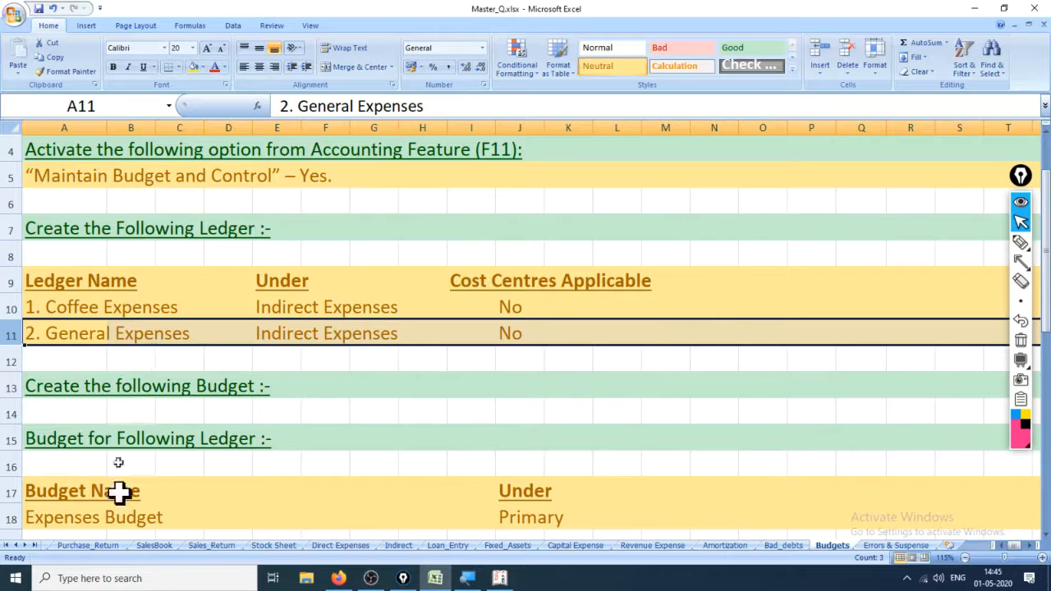
{"action": "left_click", "coordinate": [8, 304]}
Switch to Tally.ERP 9, name the new ledger Coffee Expense and place it under Indirect Expenses.
{"action": "key", "text": "alt+Tab"}
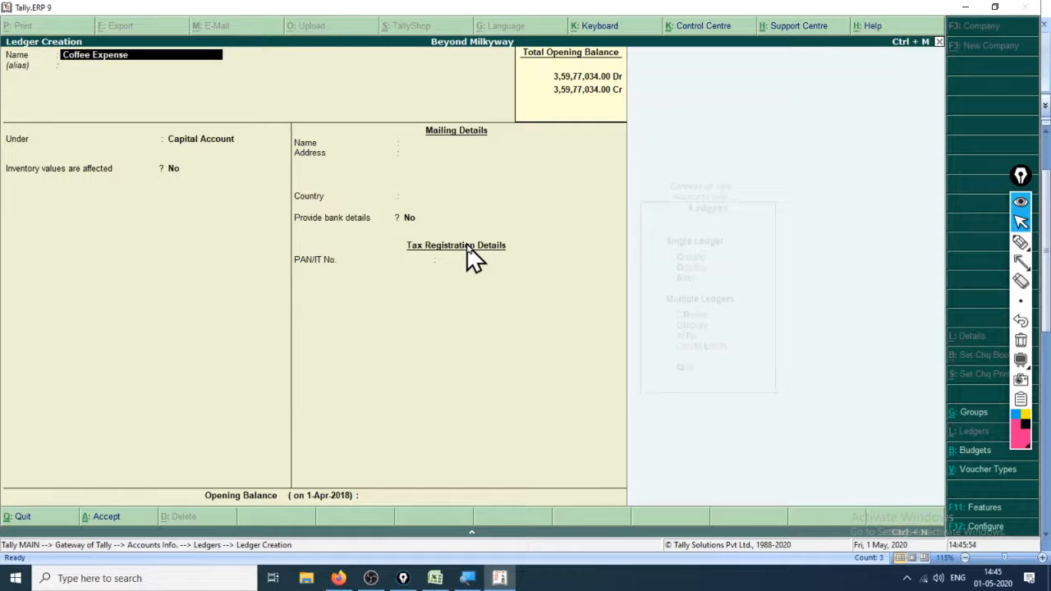
{"action": "key", "text": "Return"}
{"action": "key", "text": "Return"}
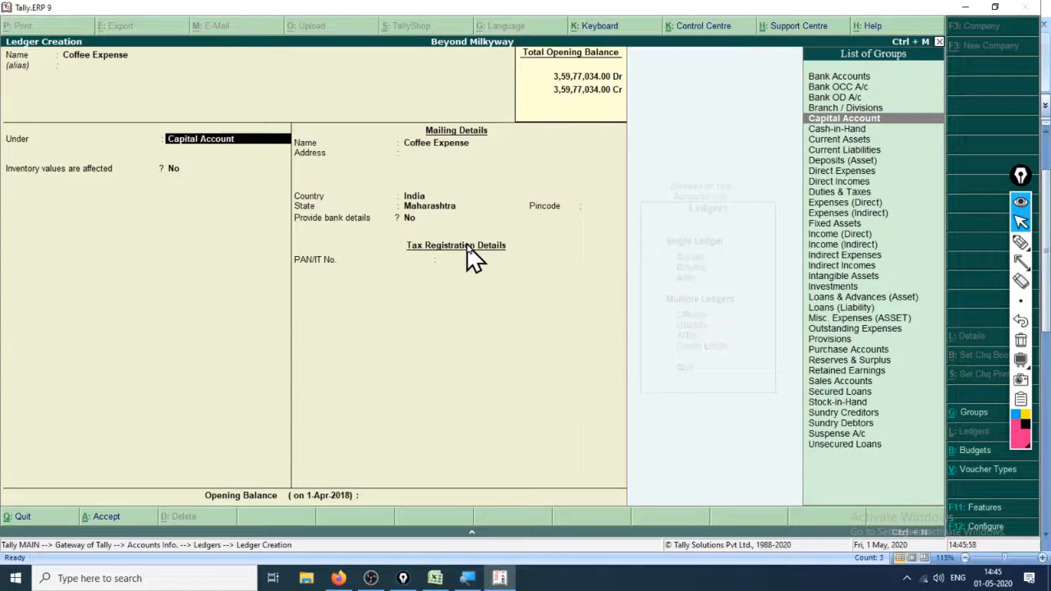
{"action": "key", "text": "Down"}
{"action": "key", "text": "Down"}
{"action": "key", "text": "Down"}
{"action": "key", "text": "Down"}
{"action": "key", "text": "Down"}
{"action": "key", "text": "Down"}
{"action": "key", "text": "Down"}
{"action": "key", "text": "Down"}
{"action": "key", "text": "Down"}
{"action": "key", "text": "Down"}
{"action": "key", "text": "Down"}
{"action": "key", "text": "Down"}
{"action": "key", "text": "Down"}
{"action": "key", "text": "Down"}
{"action": "key", "text": "Down"}
{"action": "key", "text": "Down"}
{"action": "key", "text": "Down"}
{"action": "key", "text": "Down"}
{"action": "key", "text": "Down"}
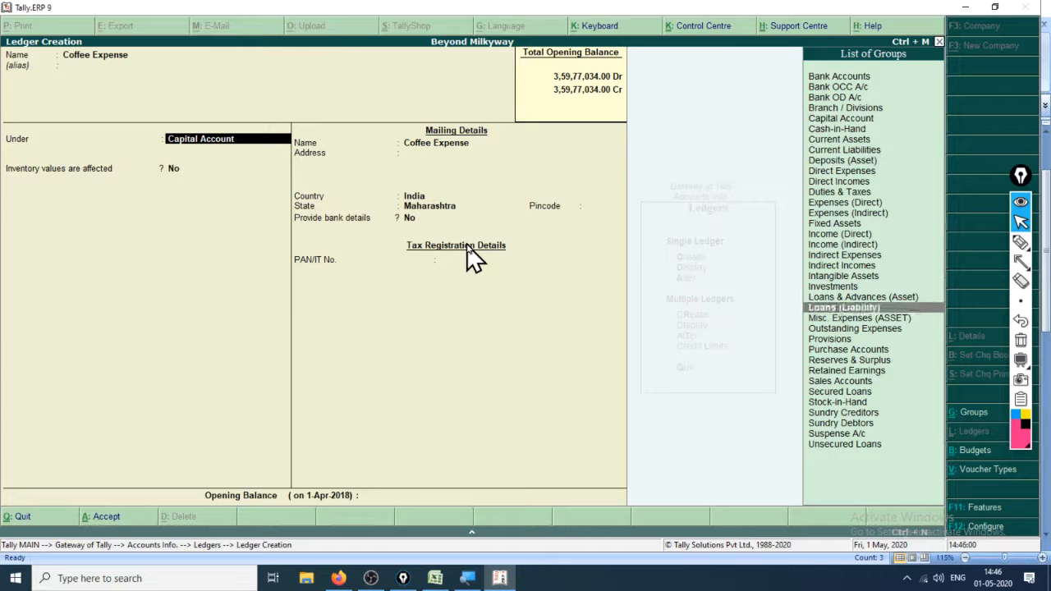
{"action": "key", "text": "Up"}
{"action": "key", "text": "Up"}
{"action": "key", "text": "Up"}
{"action": "key", "text": "Up"}
{"action": "key", "text": "Up"}
{"action": "key", "text": "Up"}
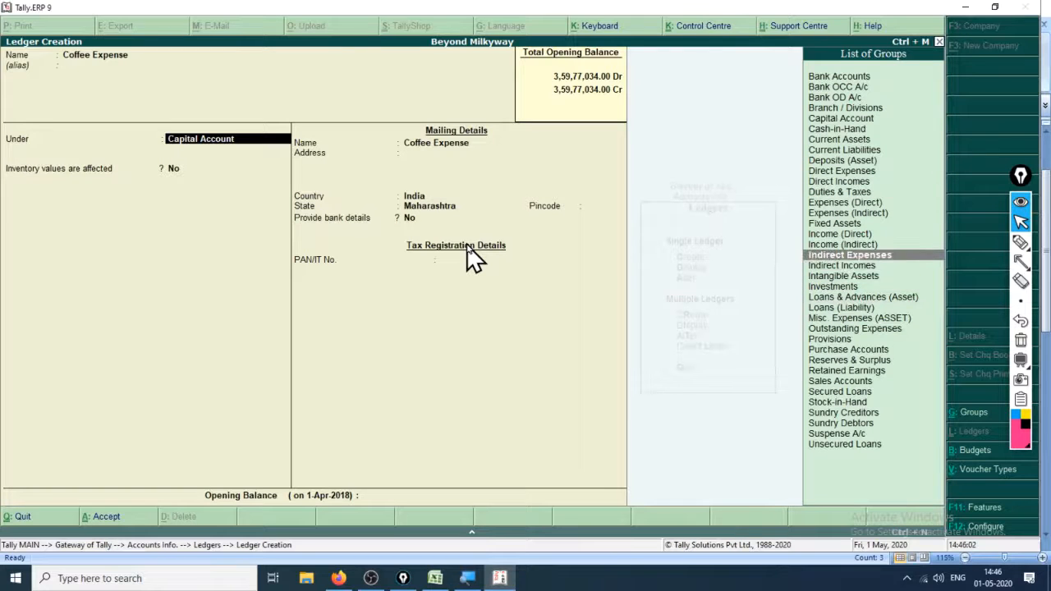
{"action": "key", "text": "Return"}
Keep inventory values affected at No and ledger type Not Applicable, and accept the Coffee Expense ledger.
{"action": "key", "text": "Return"}
{"action": "key", "text": "Return"}
{"action": "key", "text": "Return"}
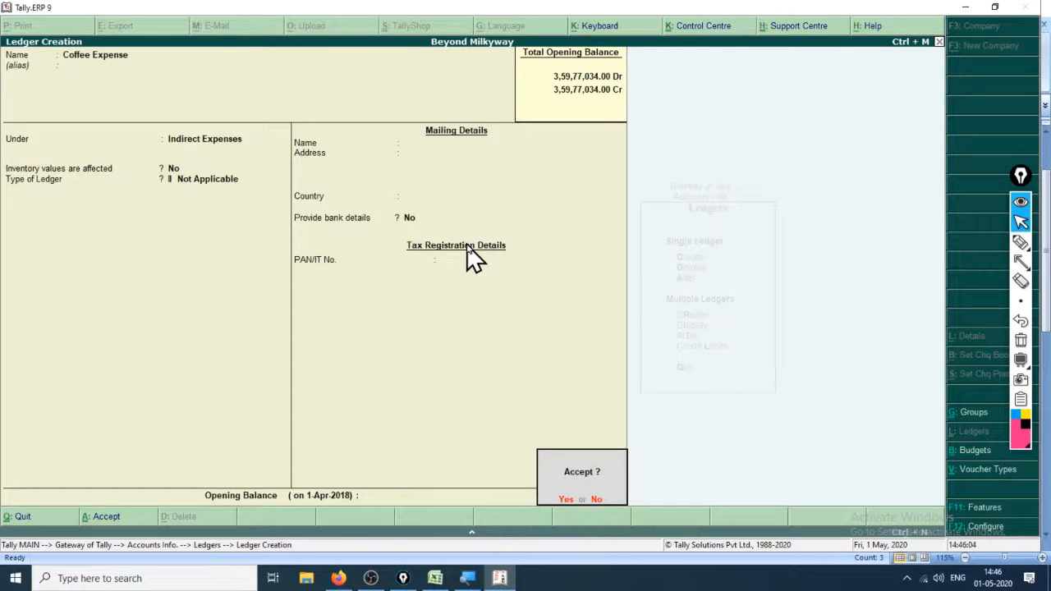
{"action": "key", "text": "Return"}
Check the General Expenses row in Excel, return to Tally.ERP 9, and name a ledger General Expense under Indirect Expenses.
{"action": "key", "text": "alt+Tab"}
{"action": "key", "text": "Down"}
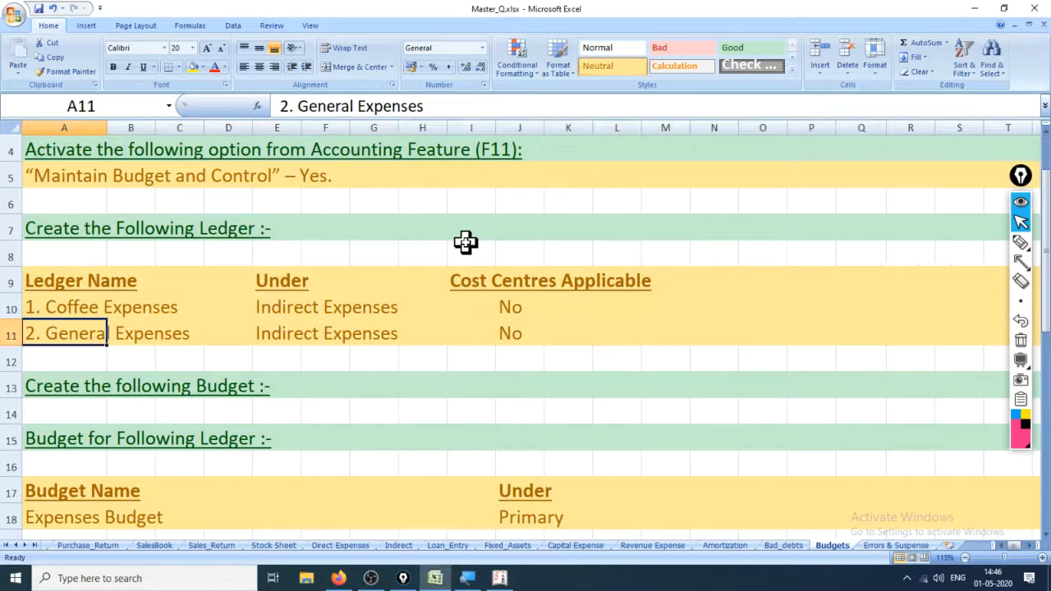
{"action": "key", "text": "alt+Tab"}
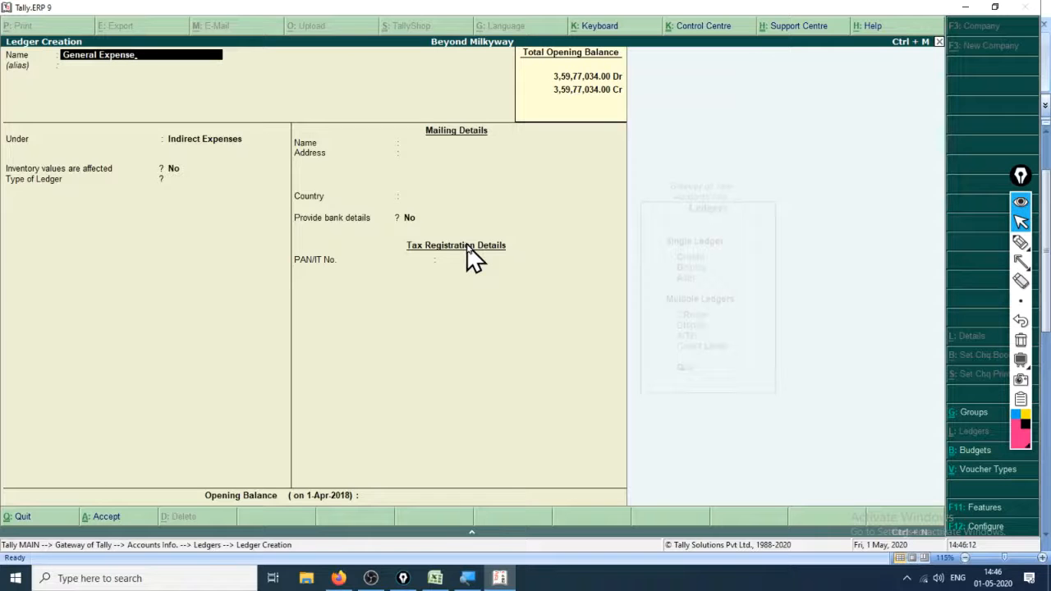
{"action": "key", "text": "Return"}
{"action": "key", "text": "Return"}
{"action": "key", "text": "Return"}
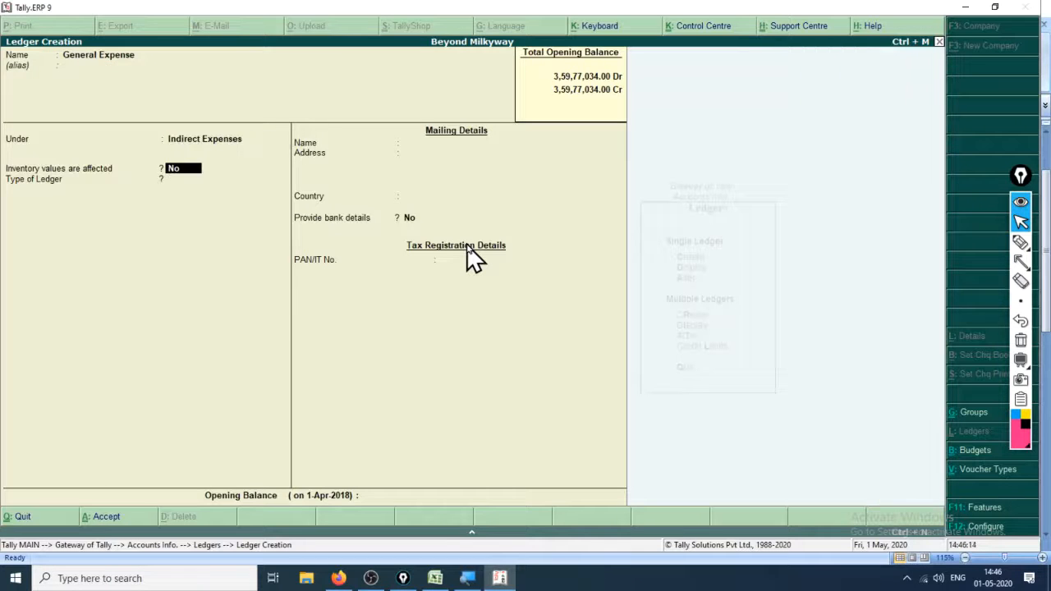
Keep inventory values affected at No and type Not Applicable, accept the General Expense ledger, and quit ledger creation.
{"action": "key", "text": "Return"}
{"action": "key", "text": "Return"}
{"action": "key", "text": "Return"}
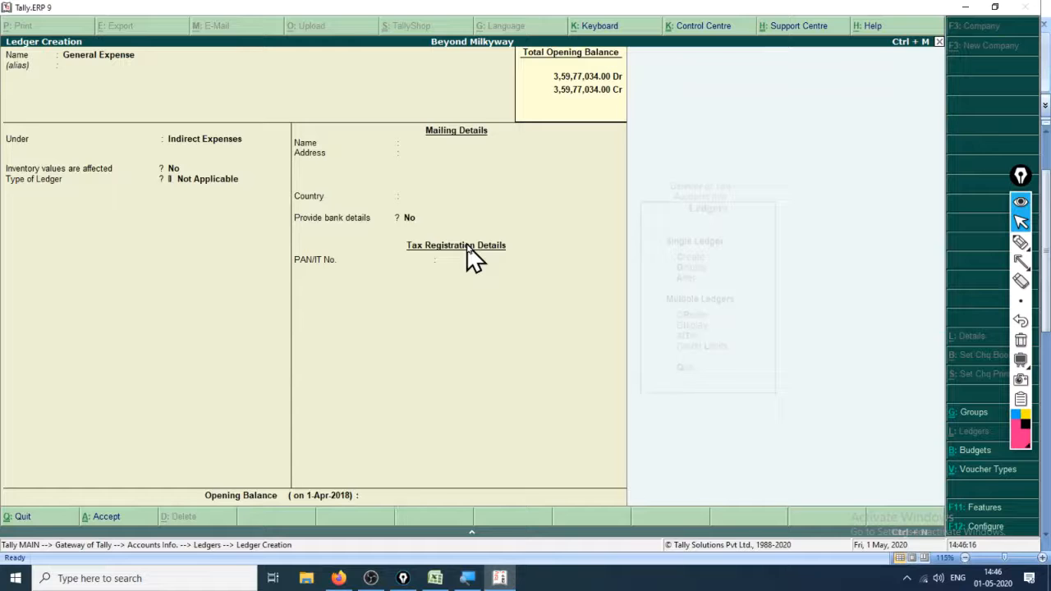
{"action": "key", "text": "Return"}
{"action": "key", "text": "Return"}
{"action": "key", "text": "Escape"}
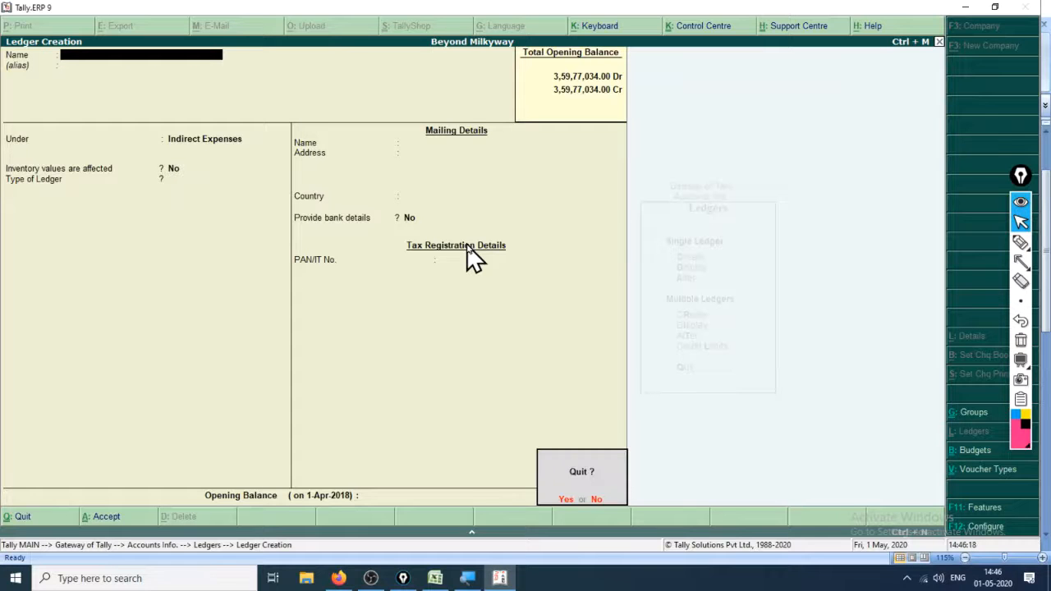
{"action": "key", "text": "Return"}
Look at the ledger table in Excel and open the ledger selection list in Tally.ERP 9 to examine the existing ledgers.
{"action": "key", "text": "alt+Tab"}
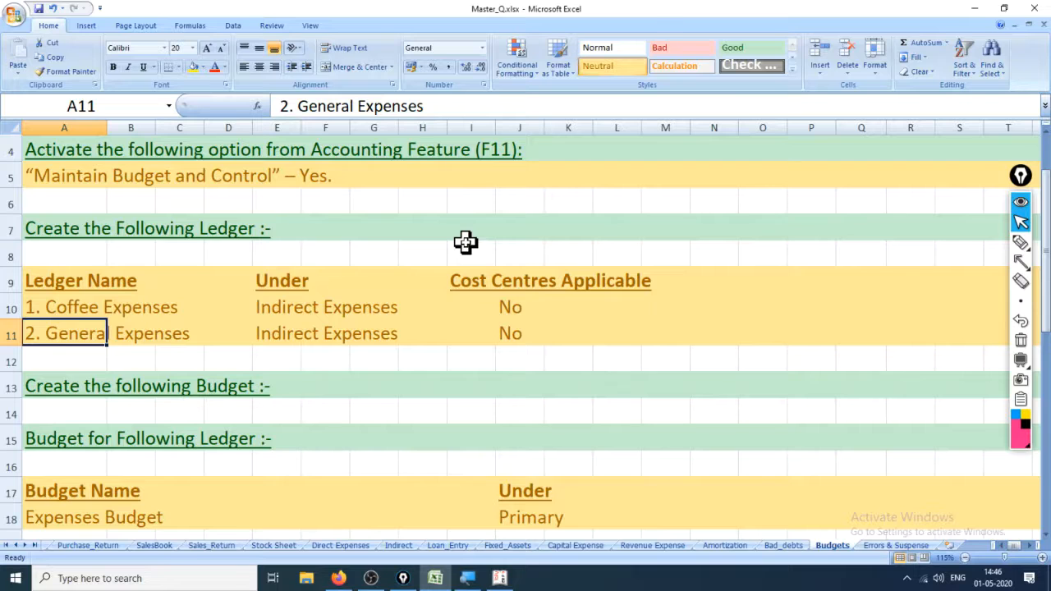
{"action": "key", "text": "alt+Tab"}
{"action": "type", "text": "a"}
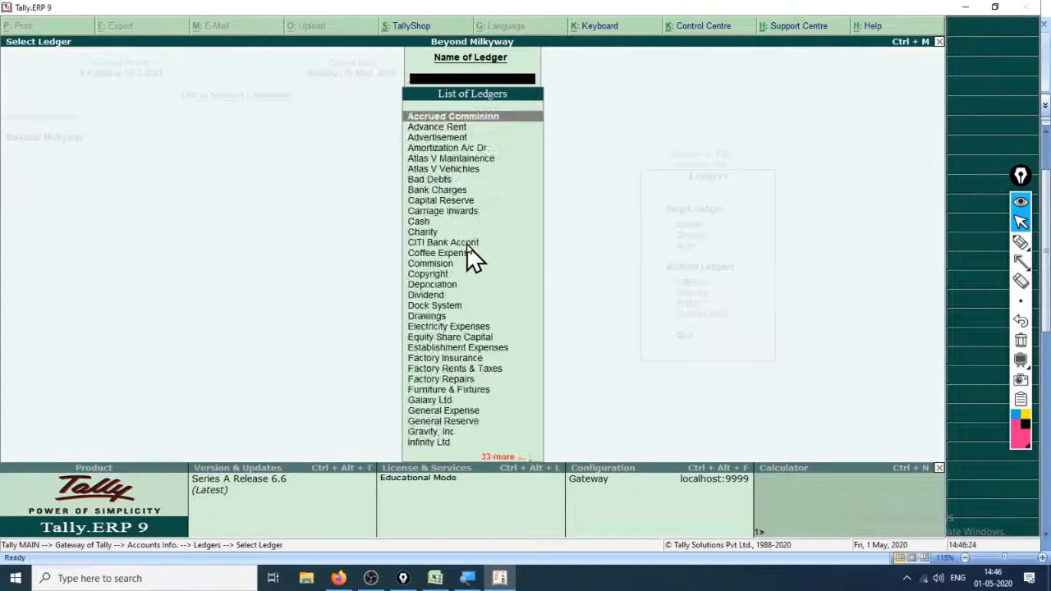
{"action": "type", "text": "La"}
{"action": "key", "text": "BackSpace"}
{"action": "key", "text": "BackSpace"}
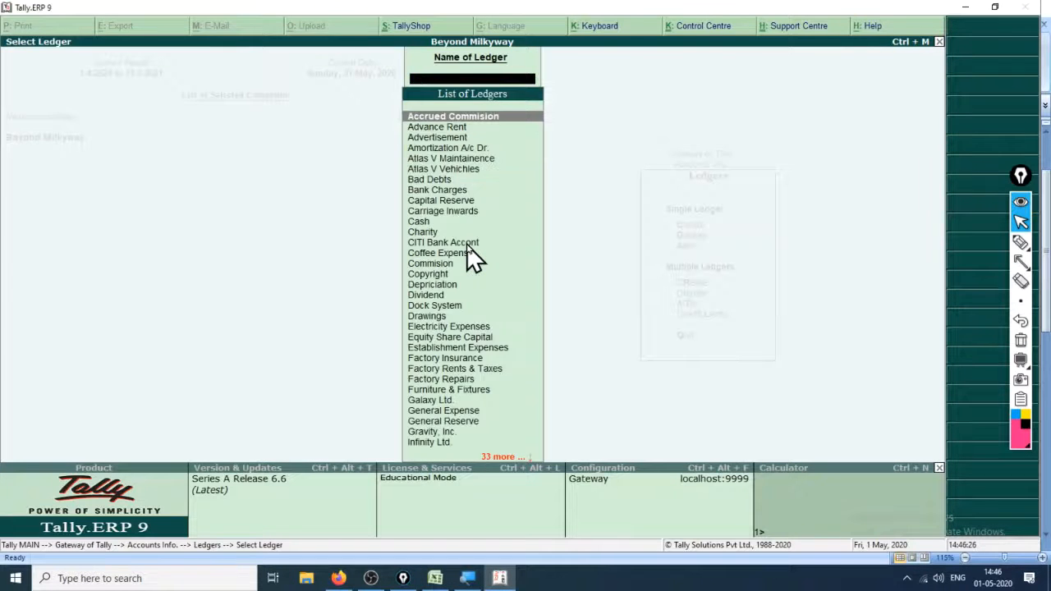
{"action": "key", "text": "Escape"}
{"action": "key", "text": "a"}
{"action": "key", "text": "alt+Tab"}
{"action": "key", "text": "alt+Tab"}
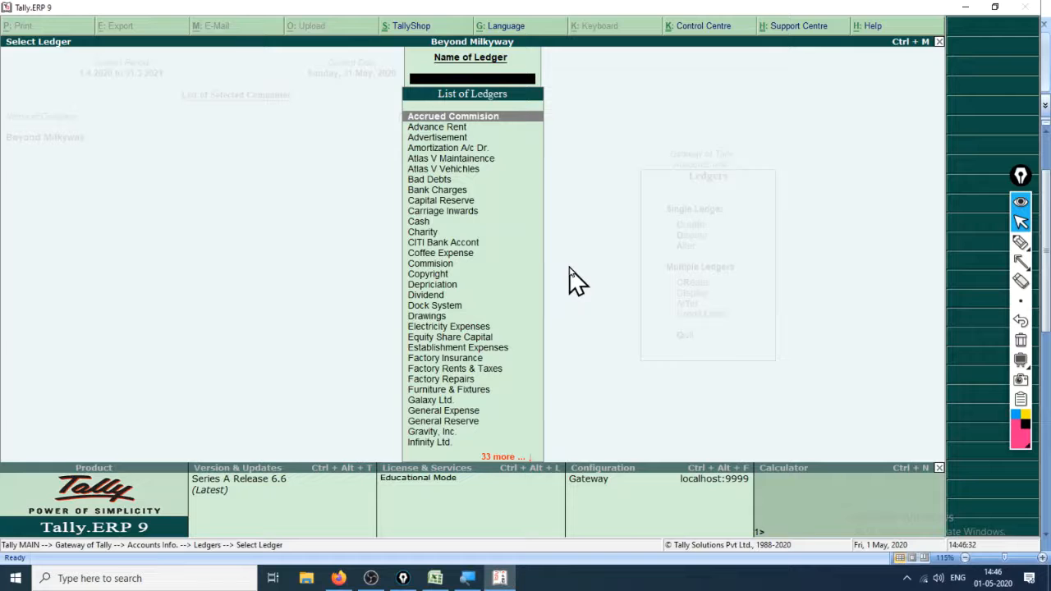
Display the Coffee Expense ledger to check its details and go back to the Gateway of Tally.
{"action": "type", "text": "Co"}
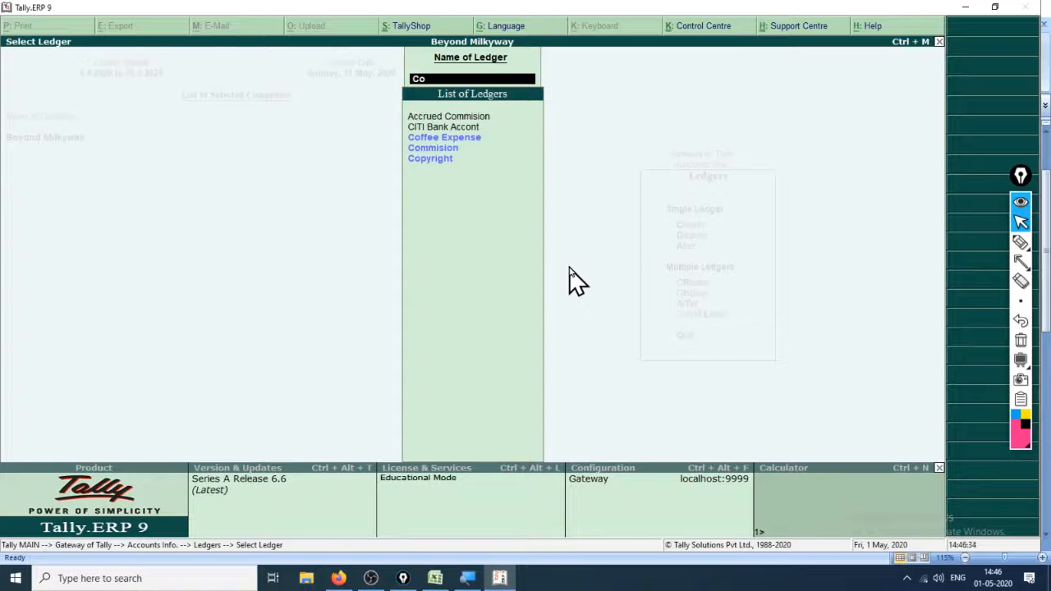
{"action": "key", "text": "Down"}
{"action": "key", "text": "Down"}
{"action": "key", "text": "Up"}
{"action": "key", "text": "Return"}
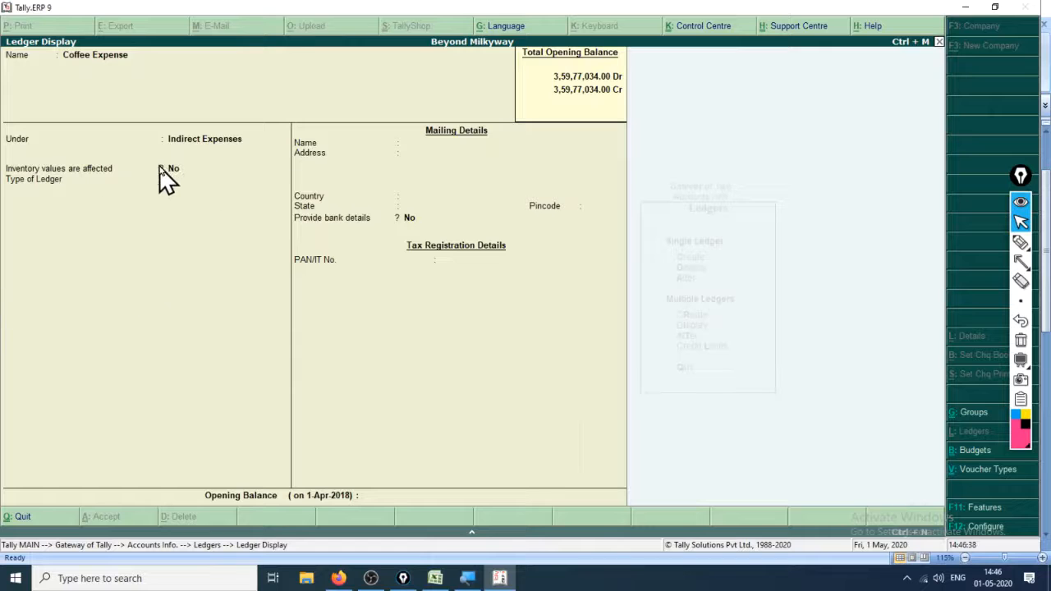
{"action": "key", "text": "Escape"}
{"action": "key", "text": "Escape"}
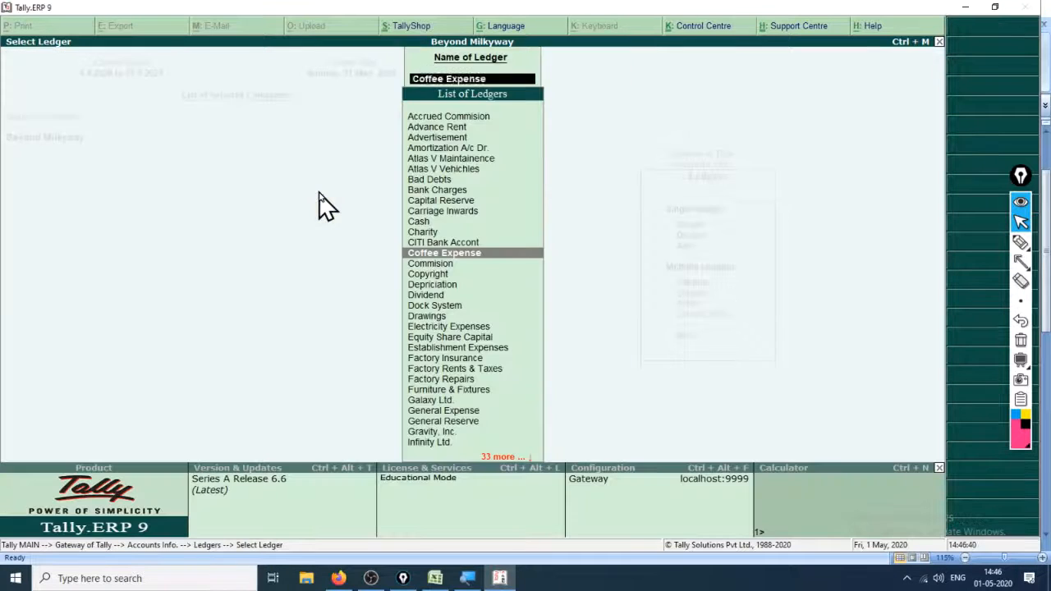
{"action": "key", "text": "Escape"}
{"action": "key", "text": "Escape"}
{"action": "key", "text": "Escape"}
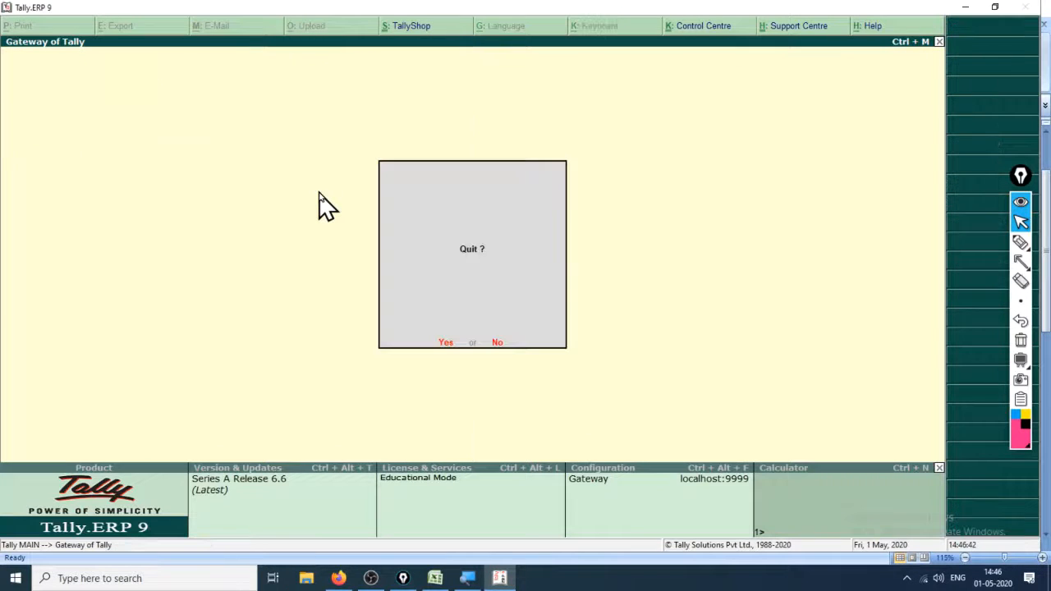
{"action": "key", "text": "n"}
Switch to Excel and highlight the budget headings, the Budget Name header row and the Expenses Budget row.
{"action": "key", "text": "alt+Tab"}
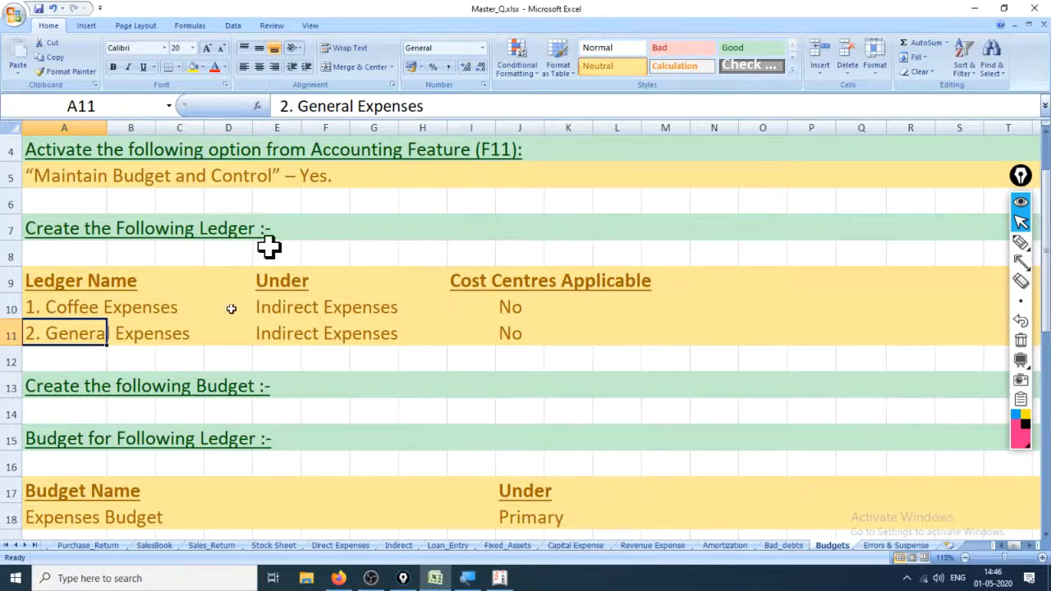
{"action": "left_click", "coordinate": [11, 386]}
{"action": "left_click", "coordinate": [11, 443]}
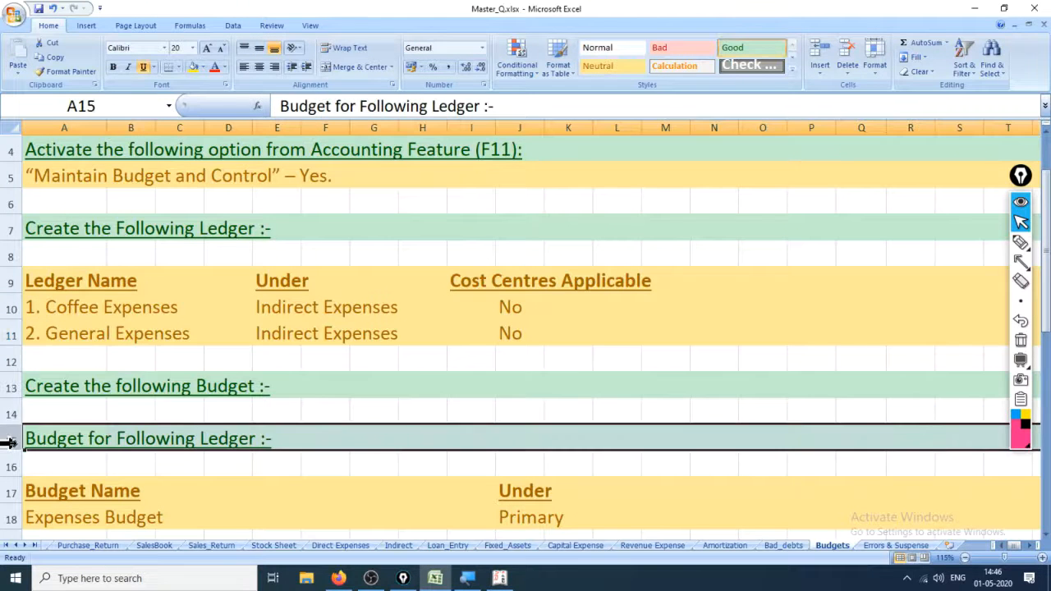
{"action": "scroll", "coordinate": [202, 399], "scroll_direction": "down", "scroll_amount": 2}
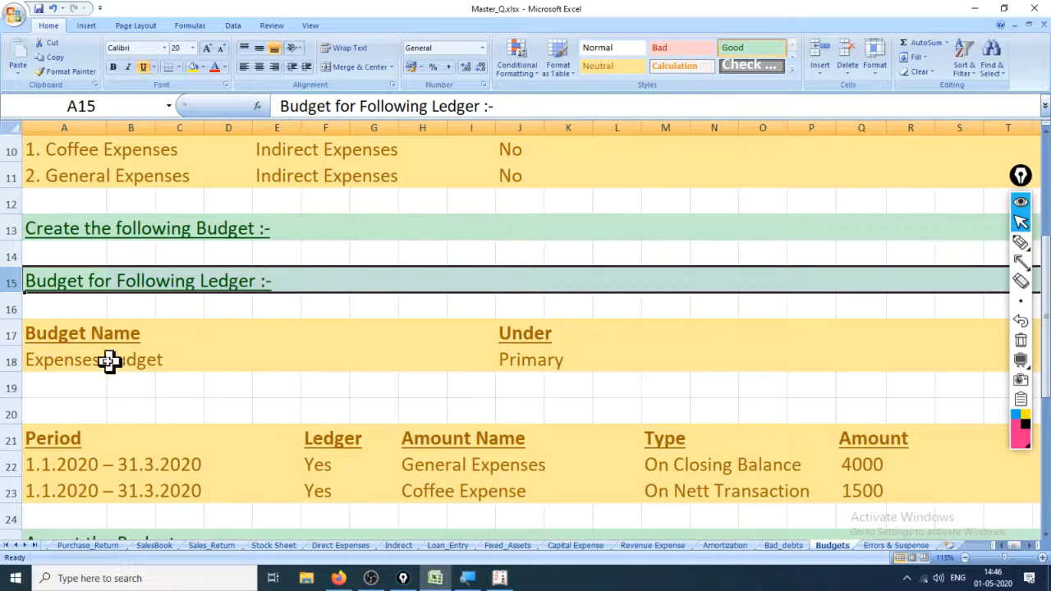
{"action": "left_click", "coordinate": [9, 334]}
{"action": "left_click", "coordinate": [4, 359]}
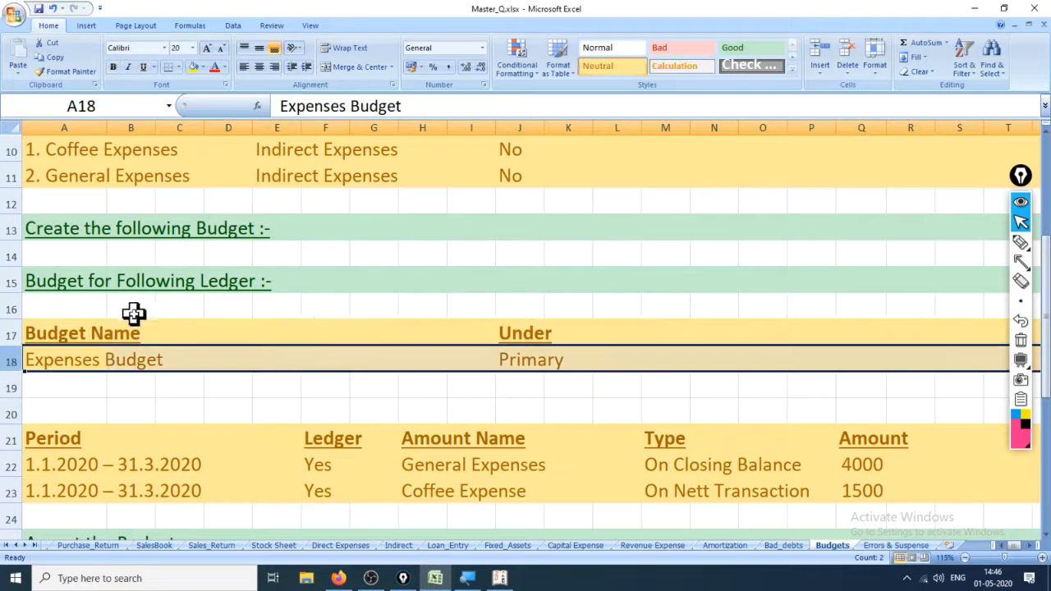
Switch to Tally.ERP 9, look into the Budgets option under Accounts Info, and return to Accounts Info with Budgets selected.
{"action": "key", "text": "alt+Tab"}
{"action": "key", "text": "Return"}
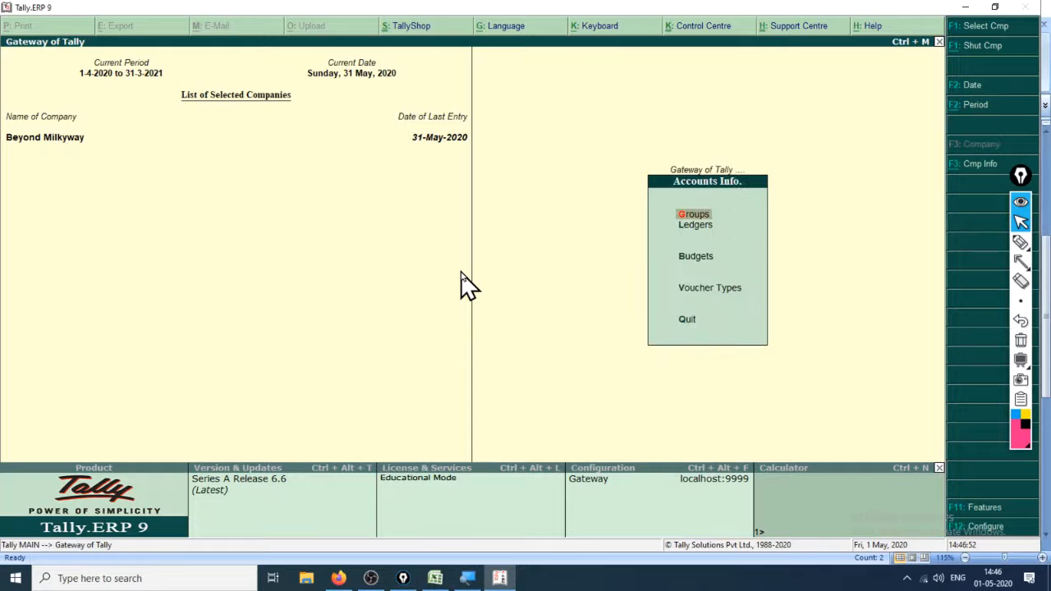
{"action": "key", "text": "Down"}
{"action": "key", "text": "Down"}
{"action": "key", "text": "Down"}
{"action": "key", "text": "Up"}
{"action": "key", "text": "Return"}
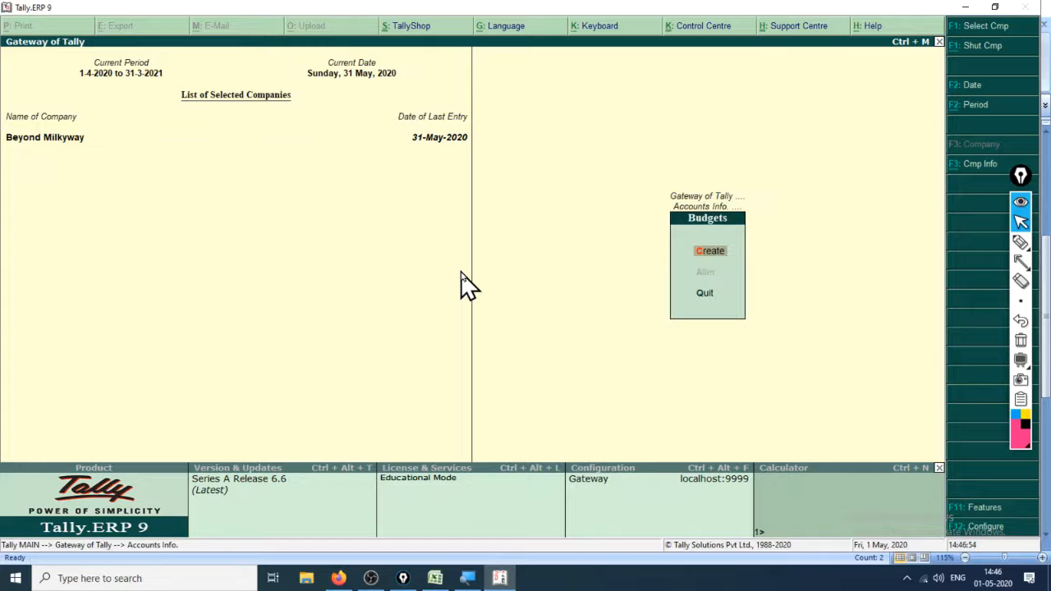
{"action": "key", "text": "Escape"}
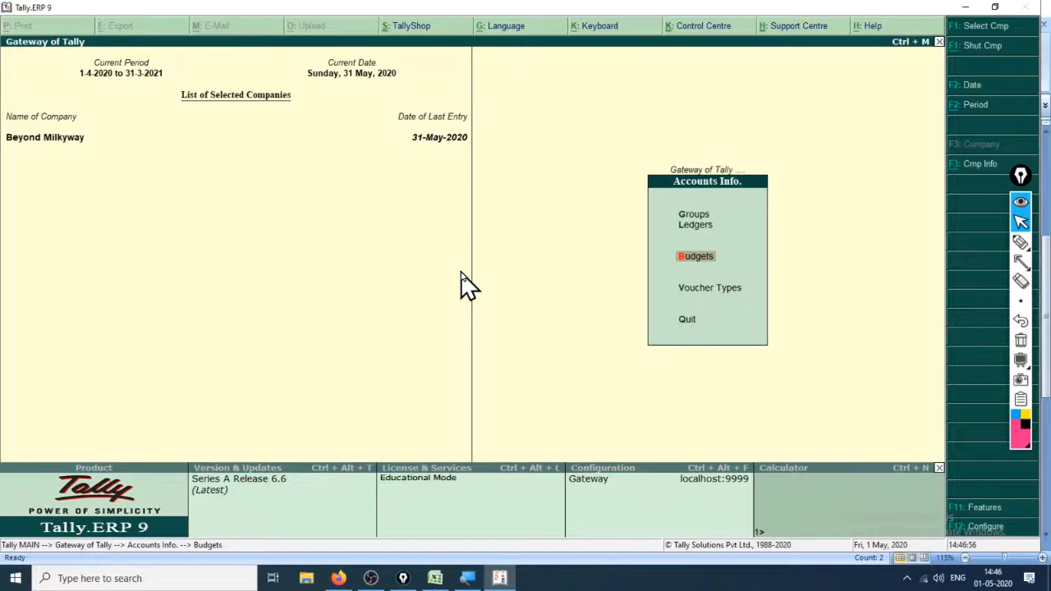
Draw a pen outline around the Budgets option in Accounts Info and open Budgets.
{"action": "left_click", "coordinate": [1019, 242]}
{"action": "mouse_move", "coordinate": [682, 273]}
{"action": "left_mouse_down"}
{"action": "mouse_move", "coordinate": [728, 276]}
{"action": "mouse_move", "coordinate": [721, 235]}
{"action": "mouse_move", "coordinate": [662, 274]}
{"action": "mouse_move", "coordinate": [697, 271]}
{"action": "left_mouse_up"}
{"action": "left_click", "coordinate": [1021, 222]}
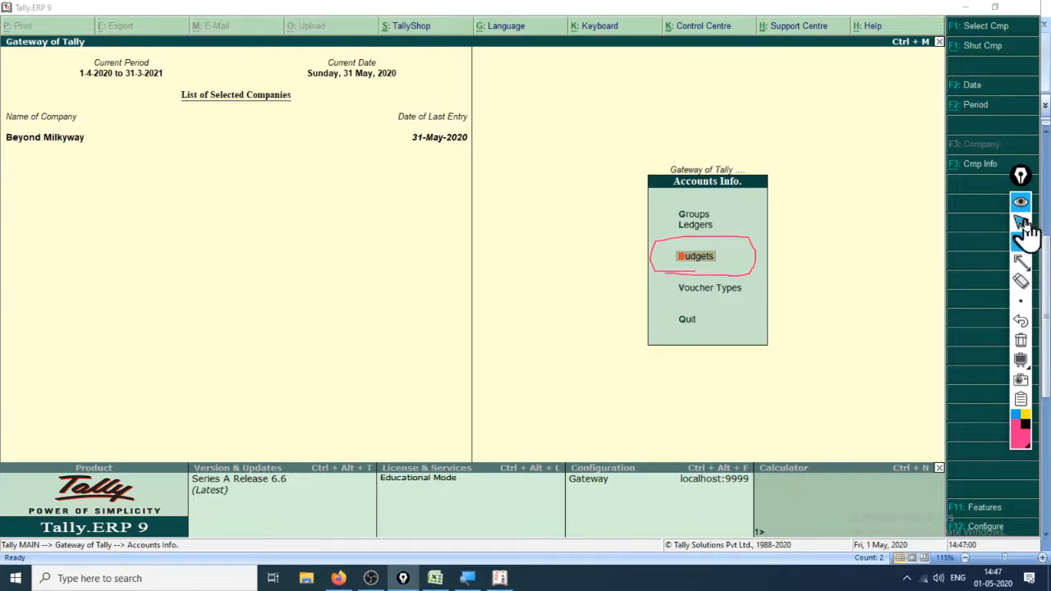
{"action": "left_click", "coordinate": [704, 256]}
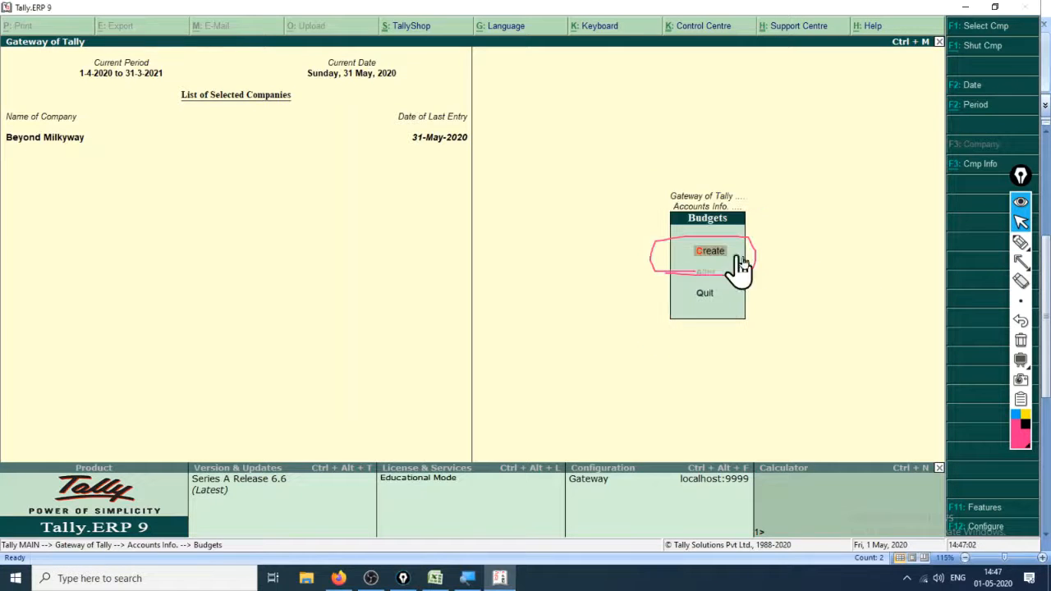
Write the sequence A – B – C with the pen in the blank area beside the Budgets options and underline its end.
{"action": "left_click", "coordinate": [1021, 242]}
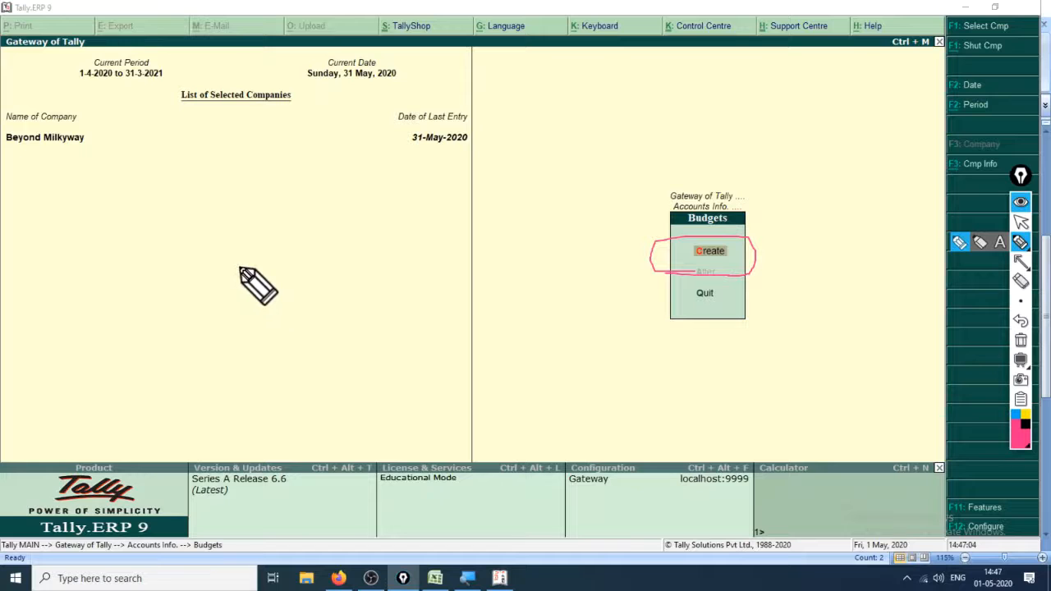
{"action": "mouse_move", "coordinate": [264, 324]}
{"action": "left_mouse_down"}
{"action": "mouse_move", "coordinate": [257, 248]}
{"action": "mouse_move", "coordinate": [276, 302]}
{"action": "mouse_move", "coordinate": [293, 312]}
{"action": "left_mouse_up"}
{"action": "mouse_move", "coordinate": [265, 292]}
{"action": "left_mouse_down"}
{"action": "mouse_move", "coordinate": [369, 271]}
{"action": "mouse_move", "coordinate": [367, 296]}
{"action": "mouse_move", "coordinate": [465, 276]}
{"action": "left_mouse_up"}
{"action": "mouse_move", "coordinate": [516, 253]}
{"action": "left_mouse_down"}
{"action": "mouse_move", "coordinate": [508, 287]}
{"action": "mouse_move", "coordinate": [526, 284]}
{"action": "left_mouse_up"}
{"action": "left_click_drag", "start_coordinate": [413, 311], "coordinate": [642, 297]}
{"action": "left_click", "coordinate": [1021, 222]}
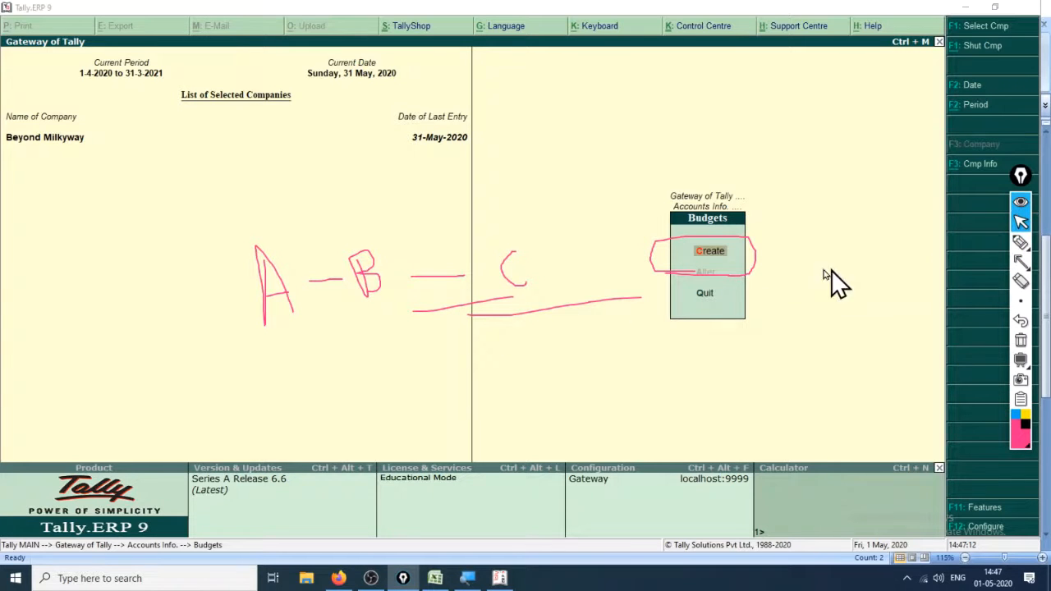
Back out to the Gateway of Tally, then reopen Accounts Info and Budgets to start creating a new budget.
{"action": "left_click", "coordinate": [712, 253]}
{"action": "key", "text": "Escape"}
{"action": "key", "text": "Return"}
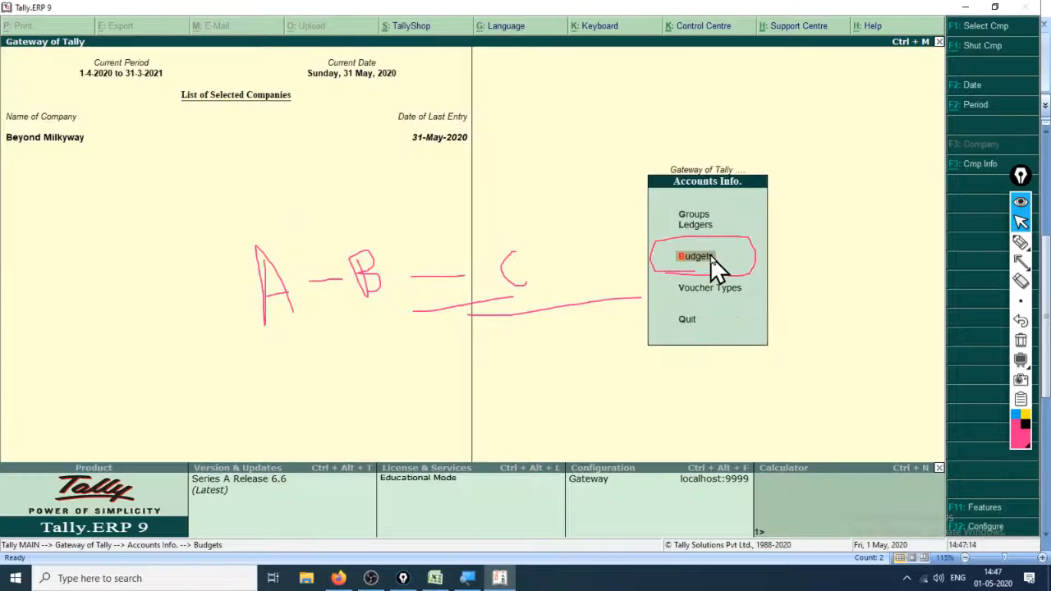
{"action": "key", "text": "Escape"}
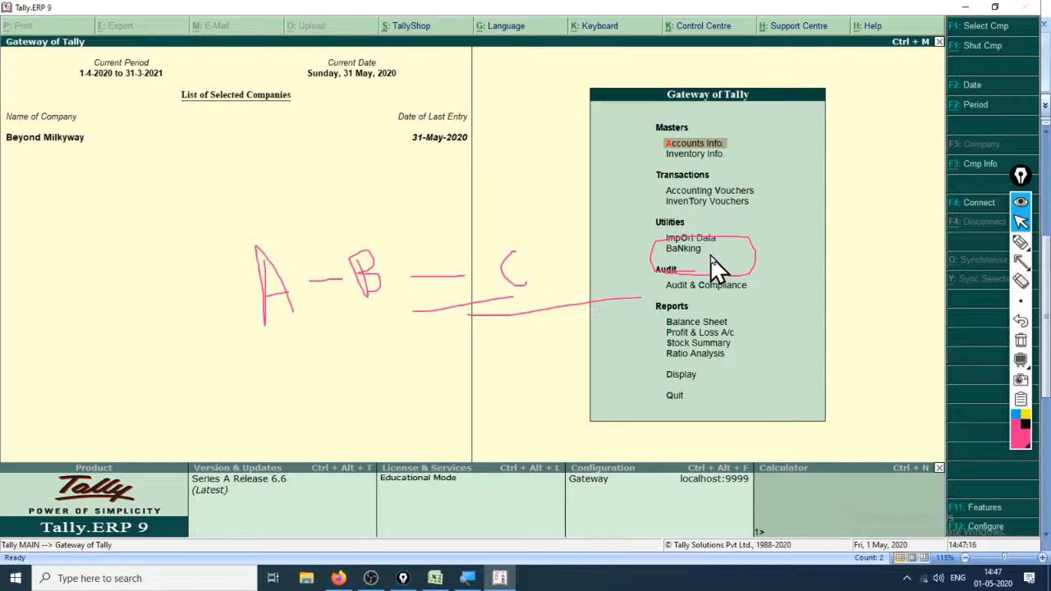
{"action": "key", "text": "Return"}
{"action": "left_click", "coordinate": [710, 255]}
{"action": "left_click", "coordinate": [711, 255]}
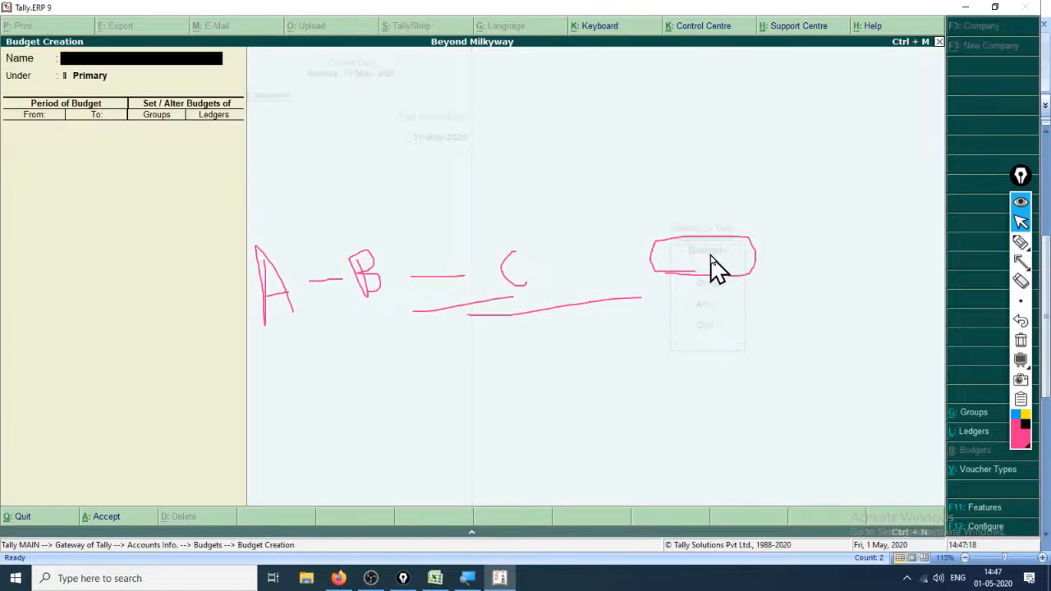
Switch to Excel and enter A-B-C in cell F15 beside the Budget for Following Ledger heading.
{"action": "mouse_move", "coordinate": [1031, 251]}
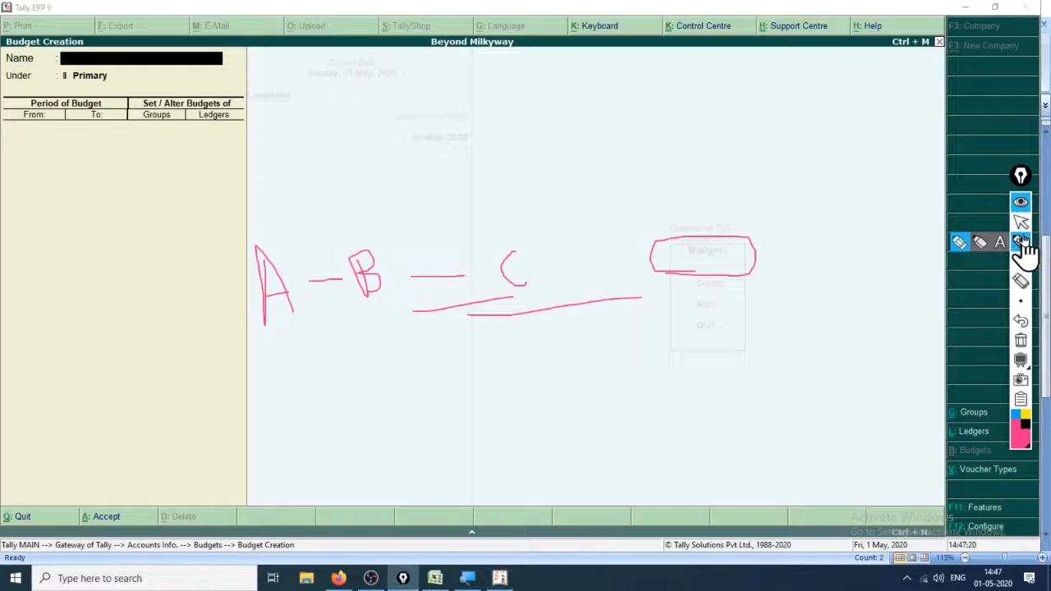
{"action": "left_click", "coordinate": [436, 579]}
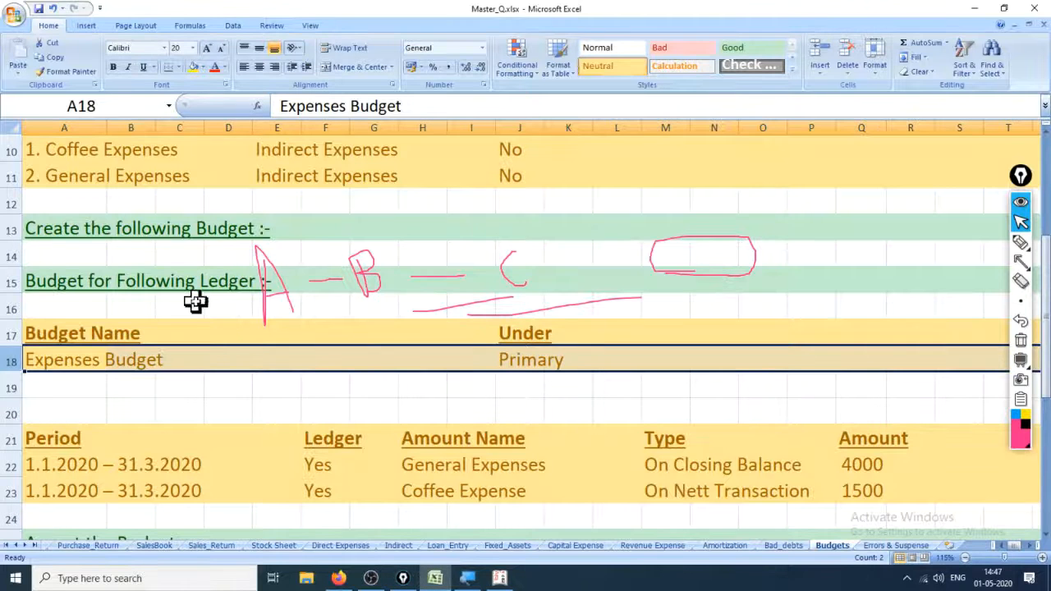
{"action": "left_click", "coordinate": [332, 283]}
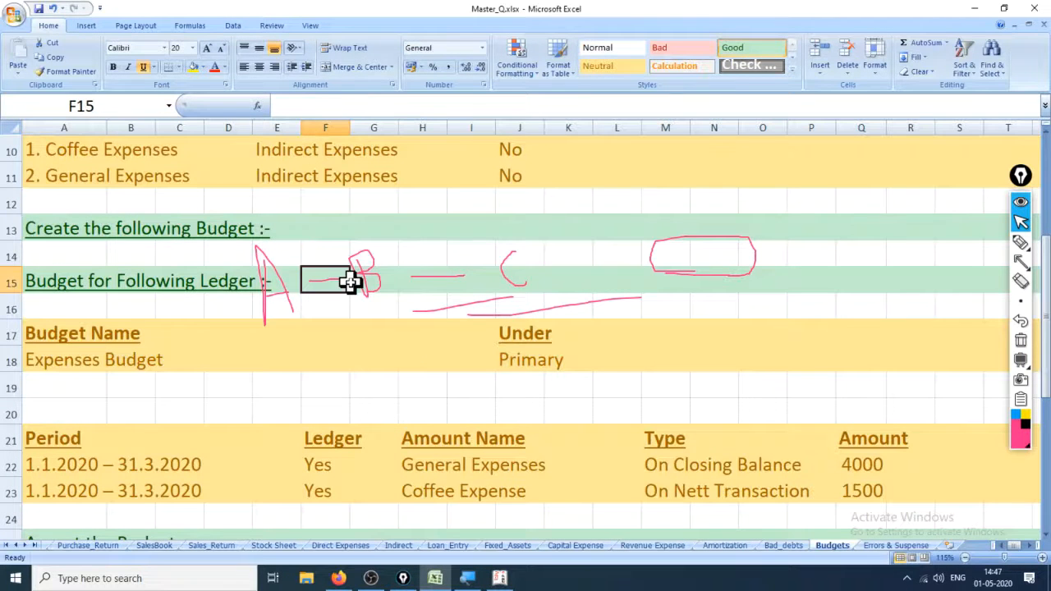
{"action": "type", "text": "A-B"}
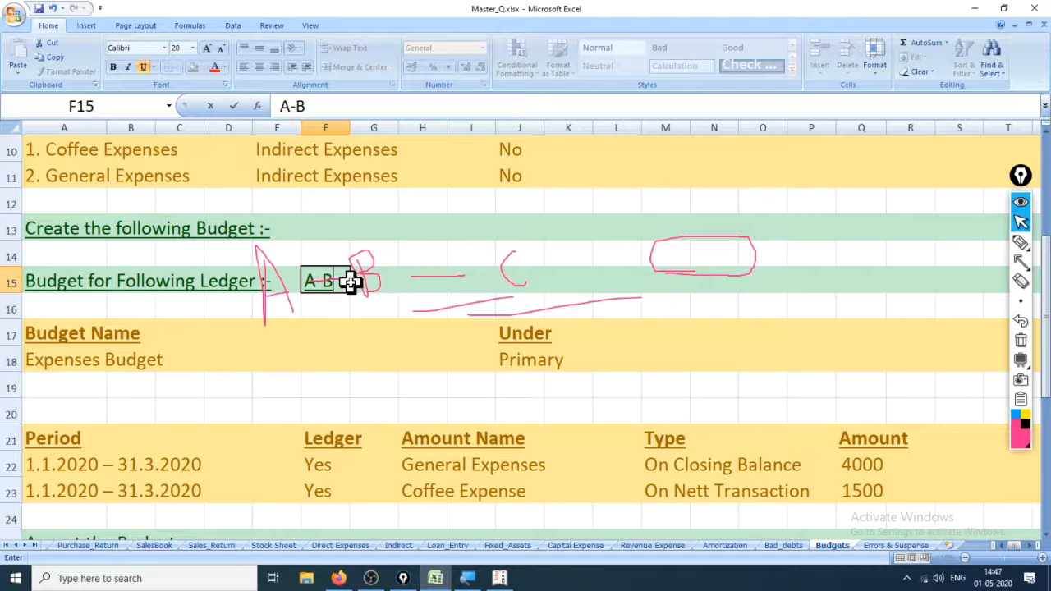
{"action": "type", "text": "-C"}
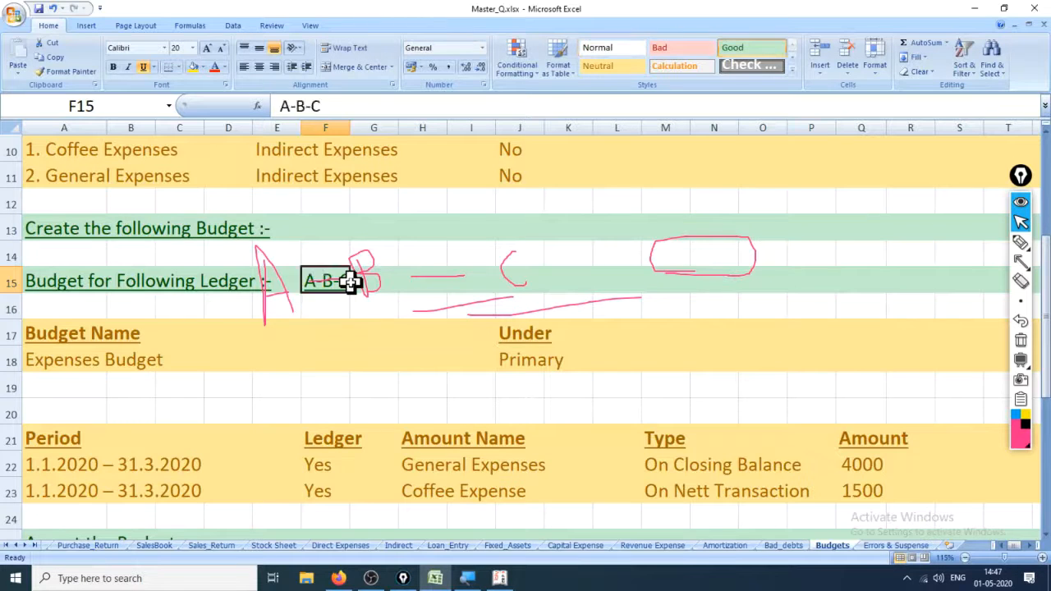
{"action": "key", "text": "Tab"}
{"action": "left_click", "coordinate": [349, 281]}
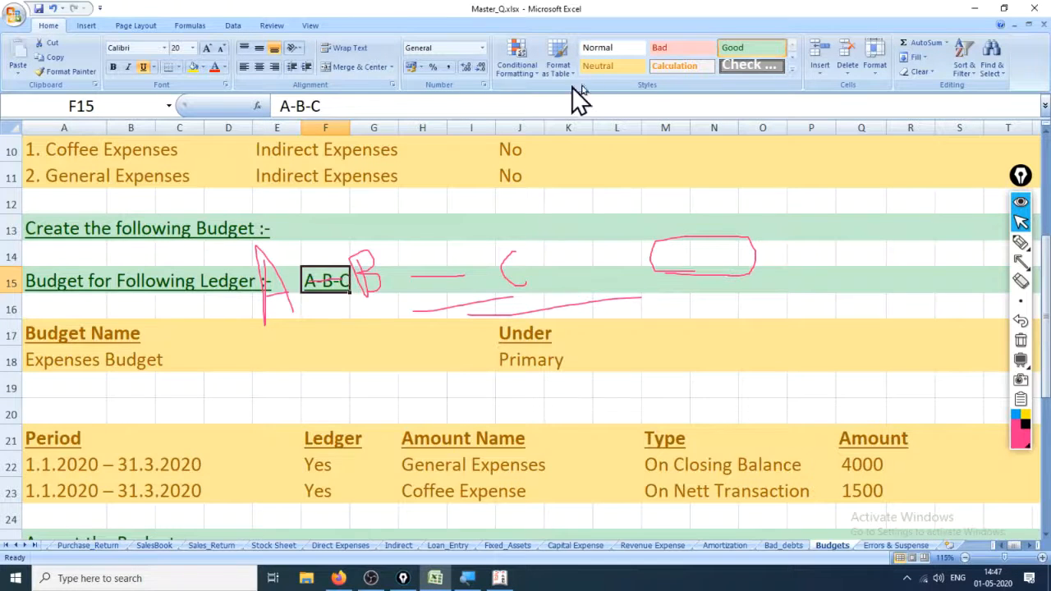
Format the A-B-C cell F15 with a yellow fill and red font, and clear the pen drawings from the screen.
{"action": "scroll", "coordinate": [695, 77], "scroll_direction": "down", "scroll_amount": 2}
{"action": "scroll", "coordinate": [695, 77], "scroll_direction": "up", "scroll_amount": 2}
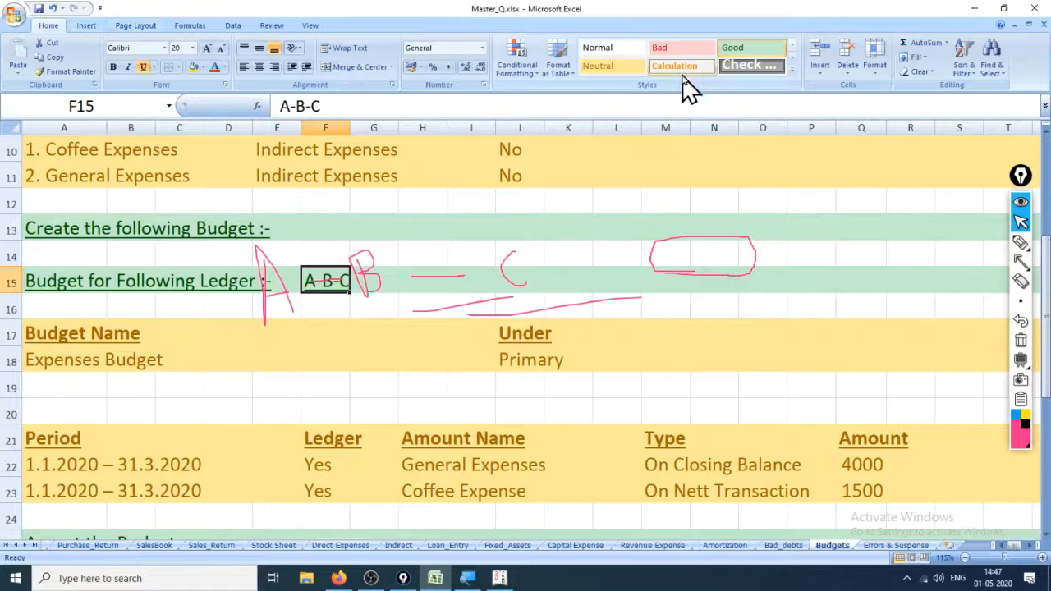
{"action": "left_click", "coordinate": [190, 71]}
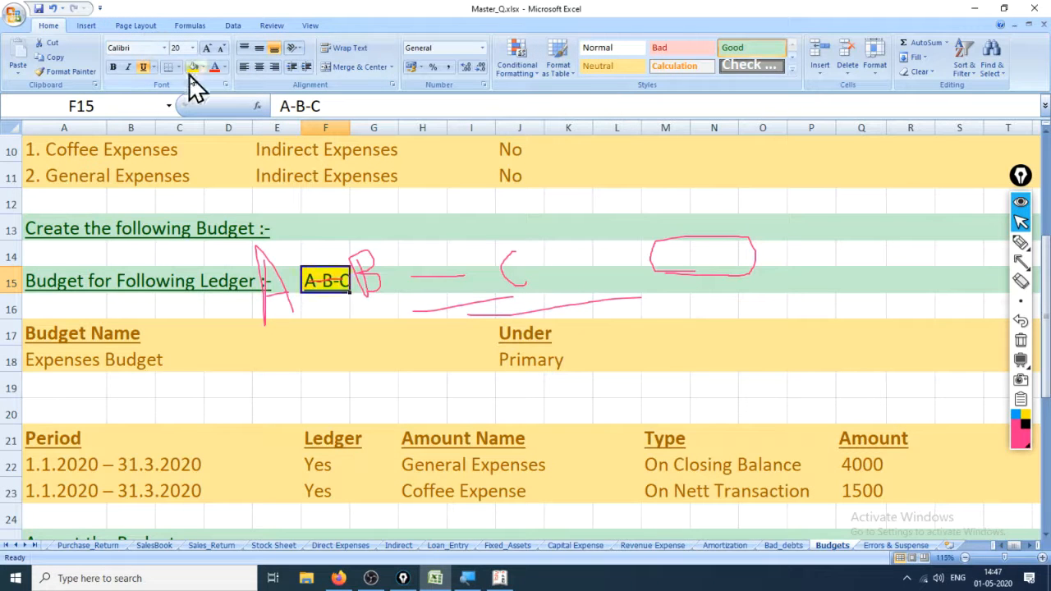
{"action": "left_click", "coordinate": [361, 310]}
{"action": "left_click", "coordinate": [332, 282]}
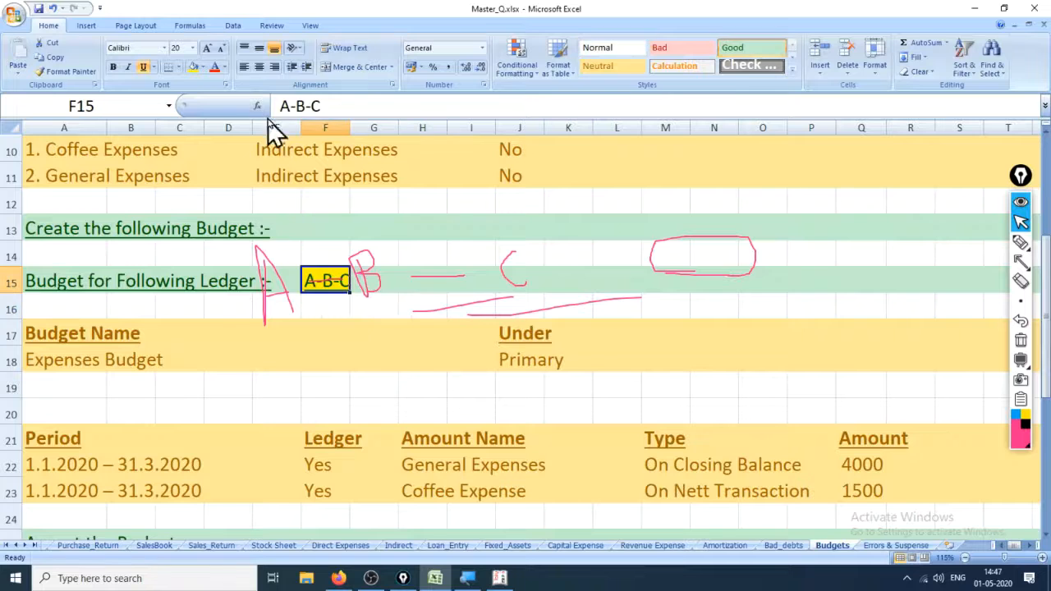
{"action": "left_click", "coordinate": [216, 67]}
{"action": "left_click", "coordinate": [341, 316]}
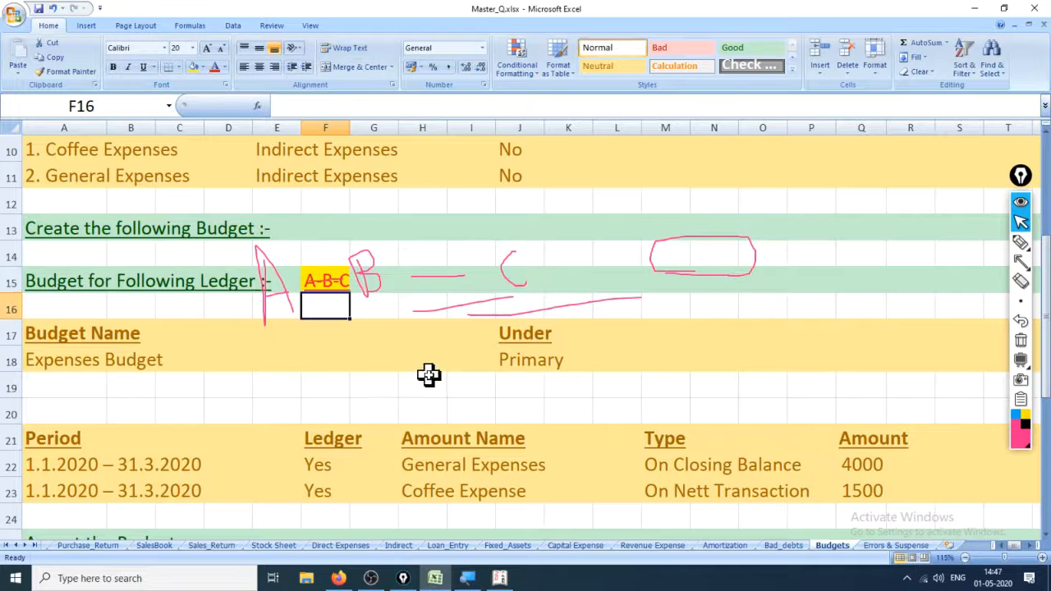
{"action": "key", "text": "ctrl+shift+7"}
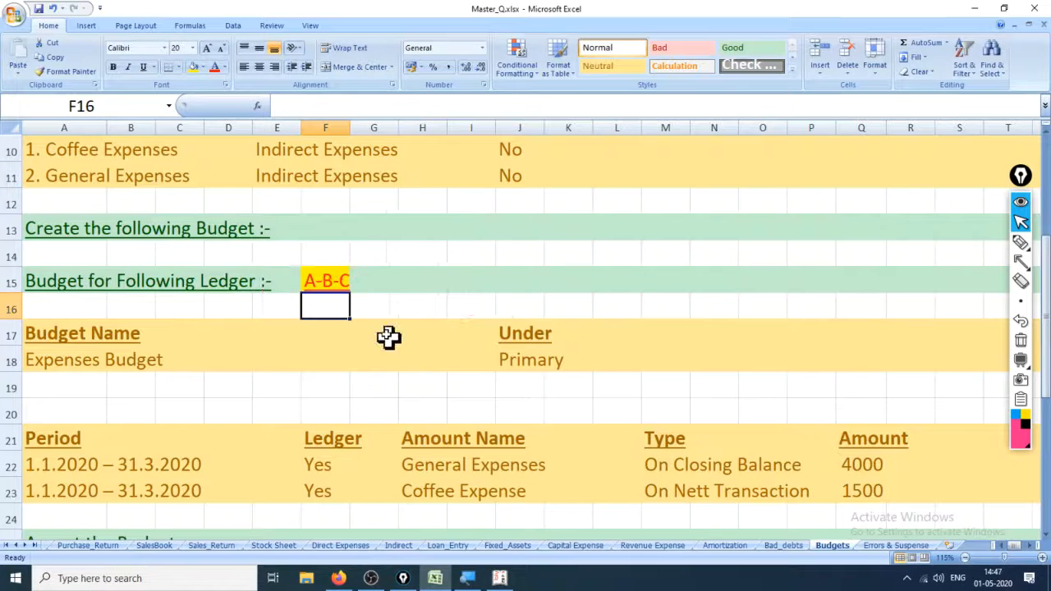
Switch to Tally.ERP 9, check the budget name in Excel cell A18, and name the new budget Expense Budget under Primary.
{"action": "key", "text": "alt+Tab"}
{"action": "key", "text": "Tab"}
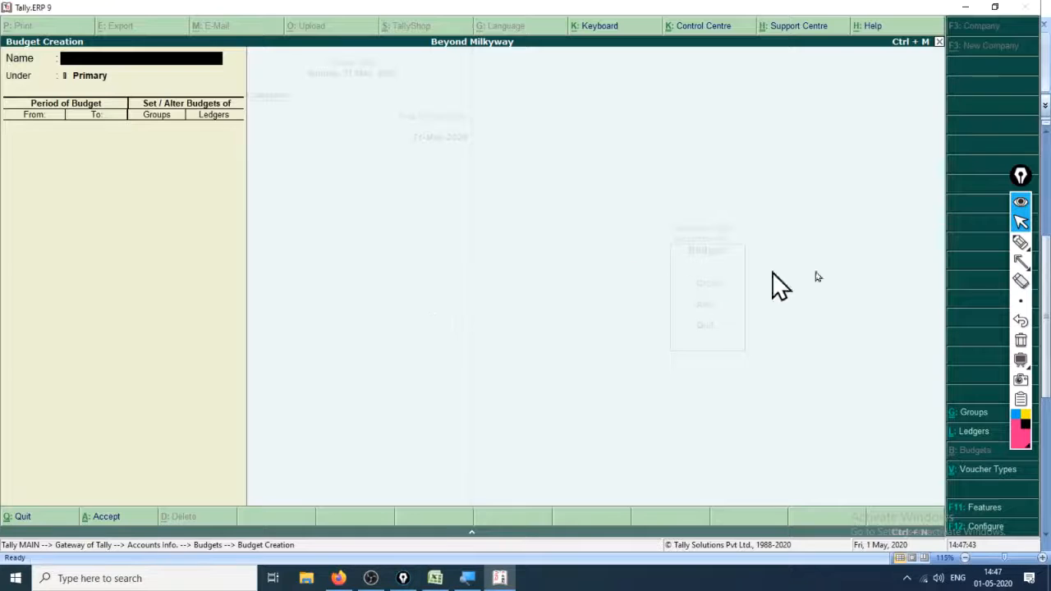
{"action": "mouse_move", "coordinate": [1021, 247]}
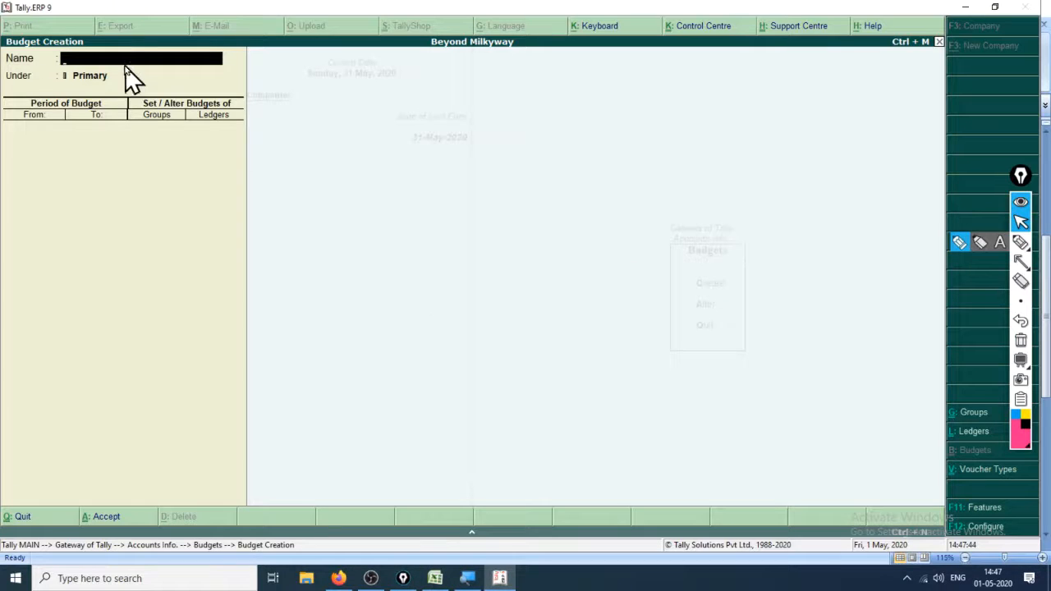
{"action": "key", "text": "alt+Tab"}
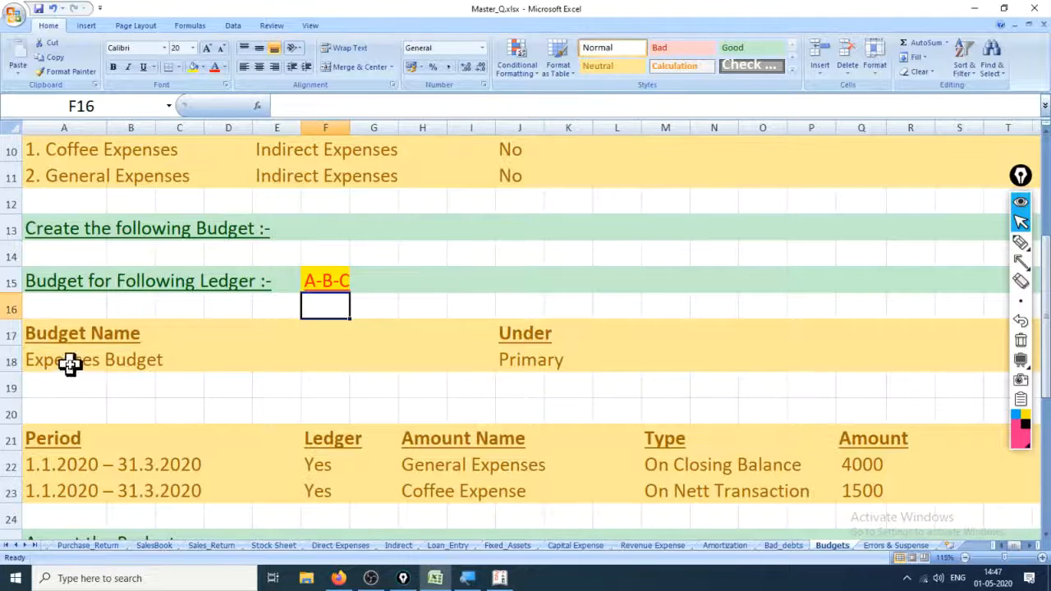
{"action": "left_click", "coordinate": [81, 364]}
{"action": "key", "text": "alt+Tab"}
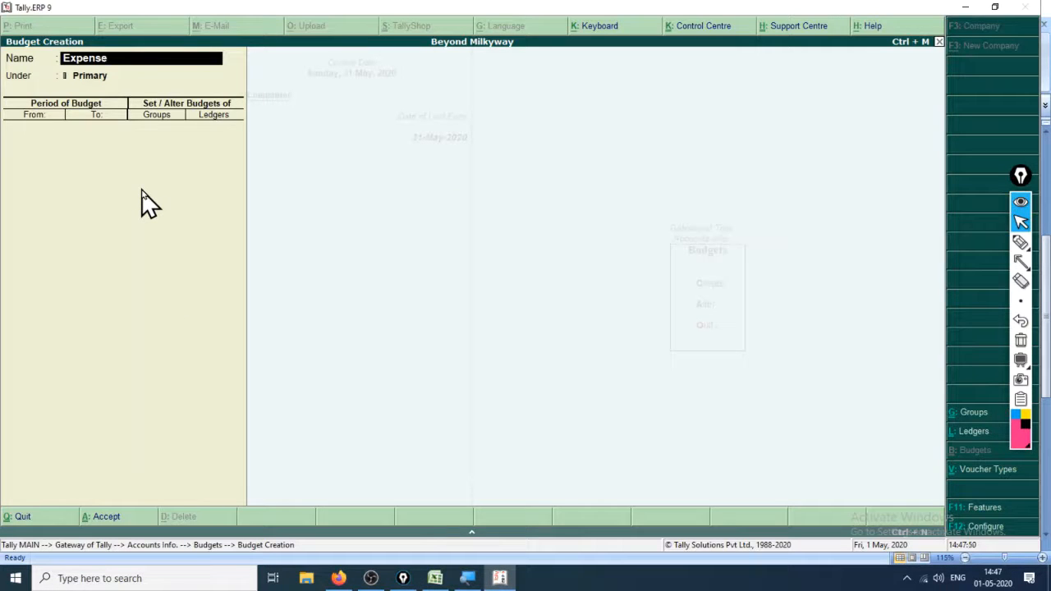
{"action": "key", "text": "Return"}
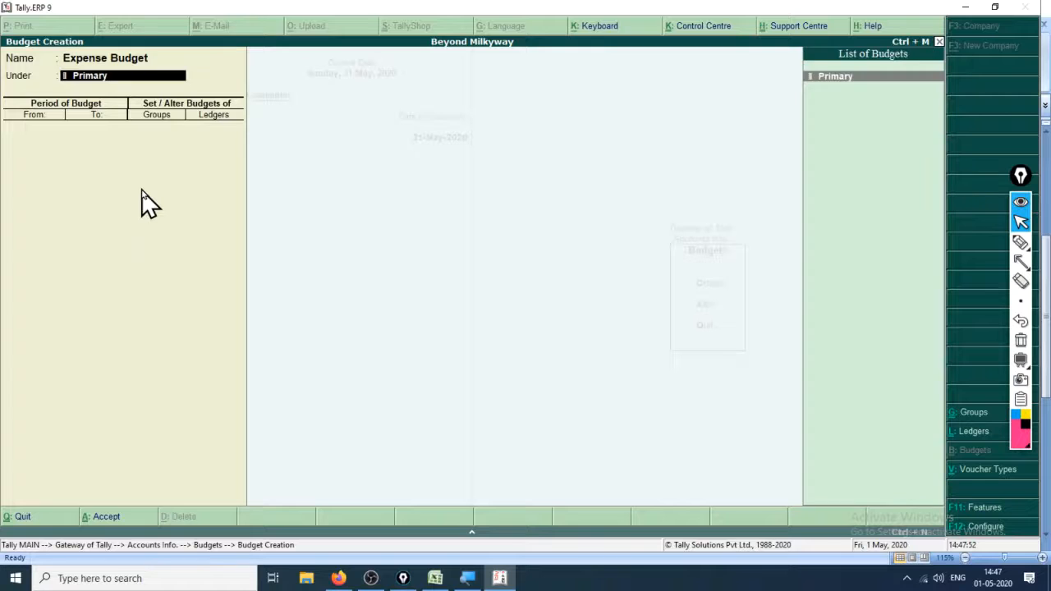
{"action": "key", "text": "Return"}
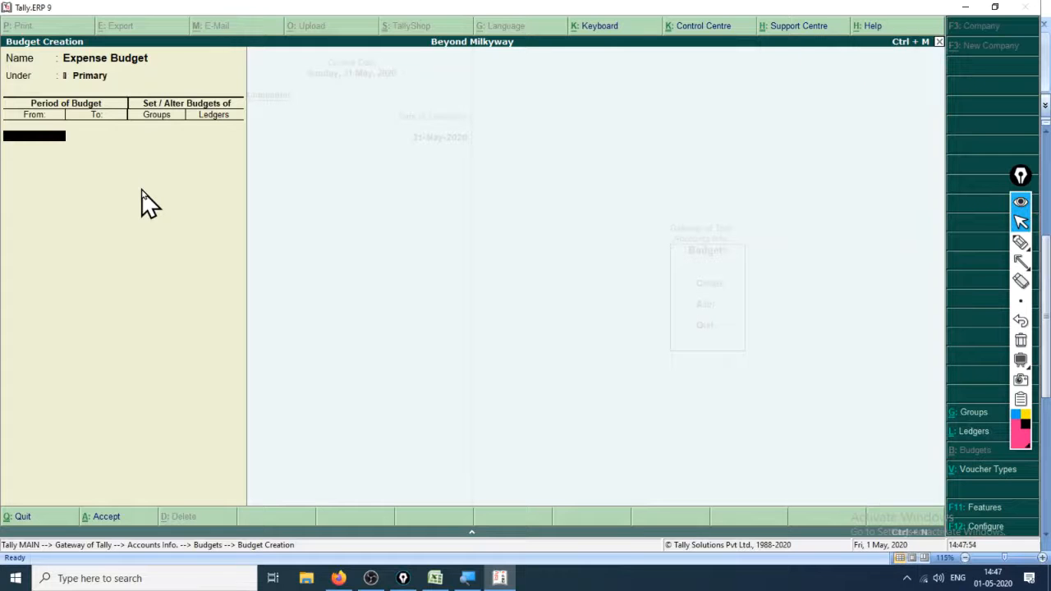
Switch to Excel and examine the Period rows listed below the Expenses Budget entry.
{"action": "key", "text": "alt+Tab"}
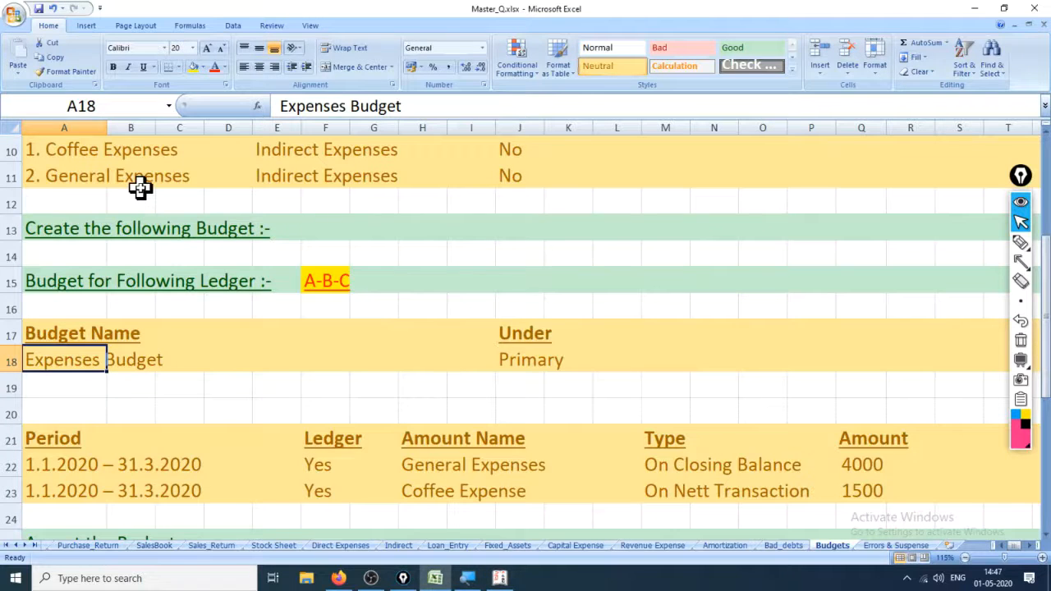
{"action": "key", "text": "alt+Tab"}
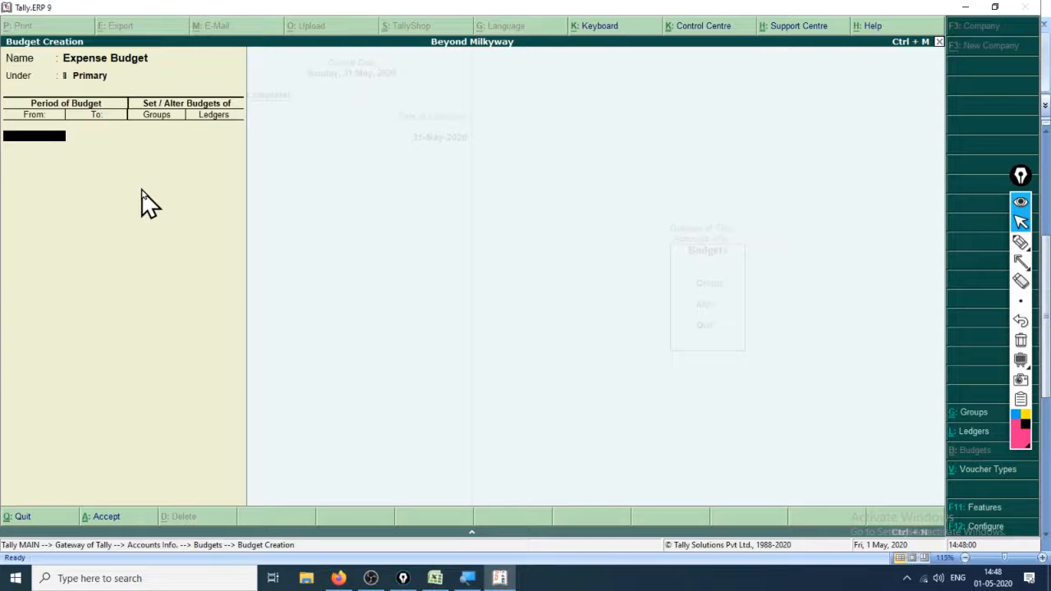
{"action": "key", "text": "alt+Tab"}
{"action": "key", "text": "Down"}
{"action": "key", "text": "Down"}
{"action": "key", "text": "Down"}
{"action": "key", "text": "Down"}
{"action": "key", "text": "Down"}
{"action": "key", "text": "Down"}
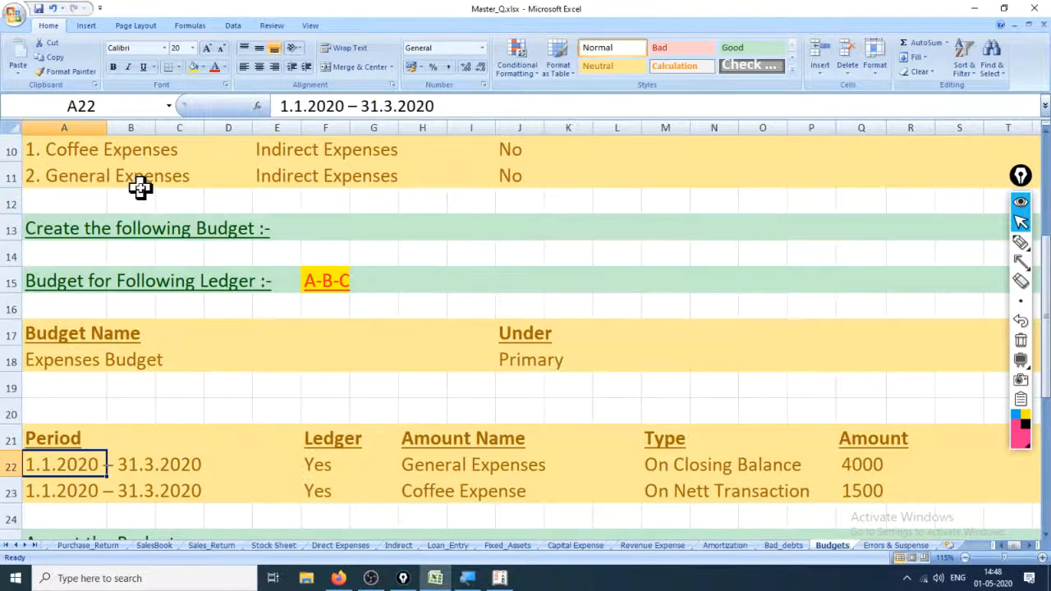
{"action": "key", "text": "Down"}
{"action": "key", "text": "Down"}
{"action": "key", "text": "Up"}
{"action": "key", "text": "Up"}
{"action": "key", "text": "Up"}
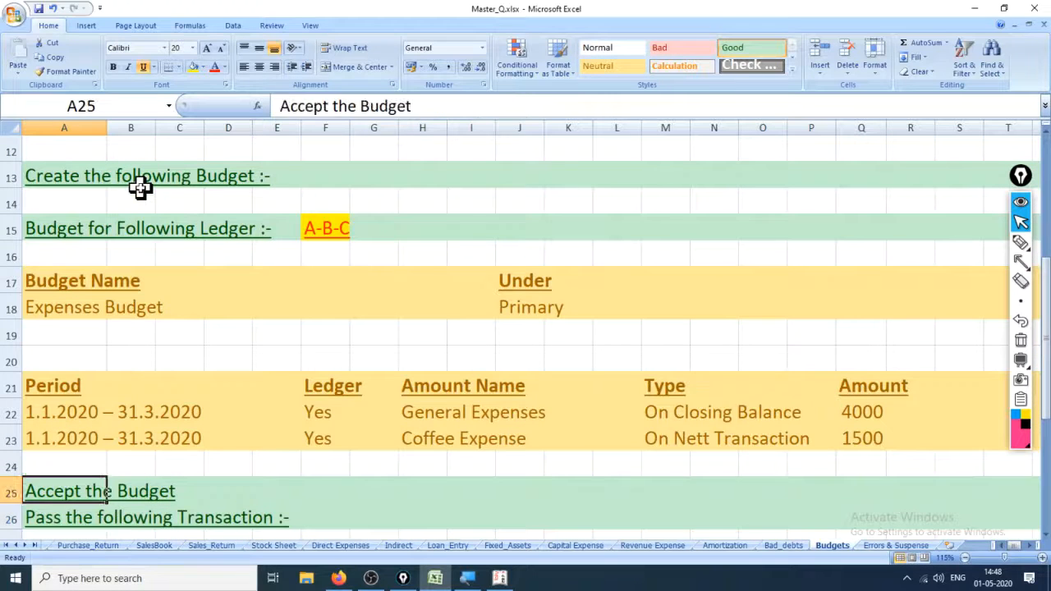
{"action": "key", "text": "Up"}
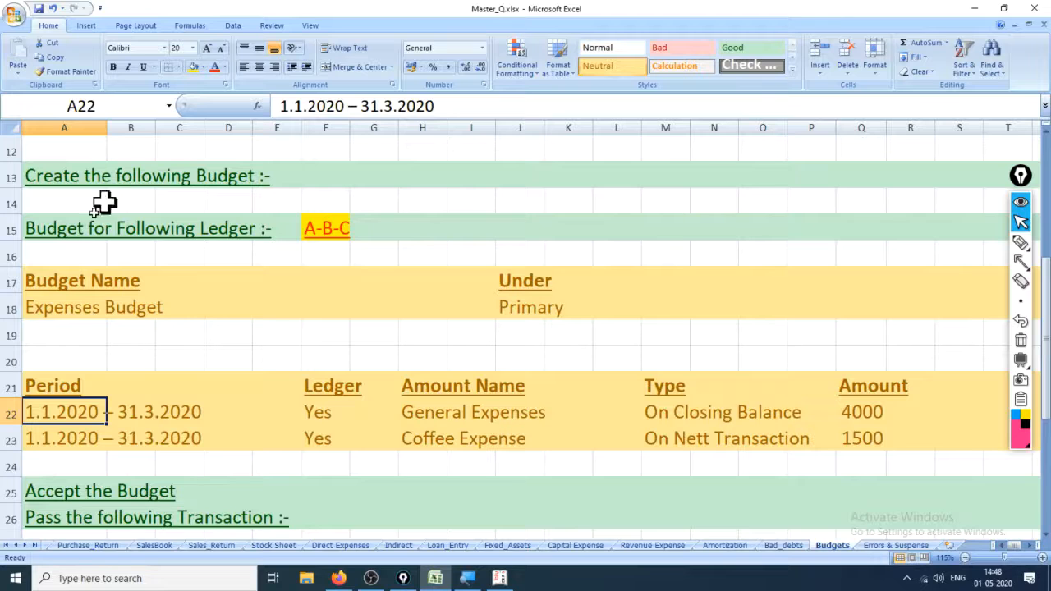
Delete blank row 19 above the Period table and select the first period in cell A21.
{"action": "left_click", "coordinate": [5, 330]}
{"action": "key", "text": "ctrl+minus"}
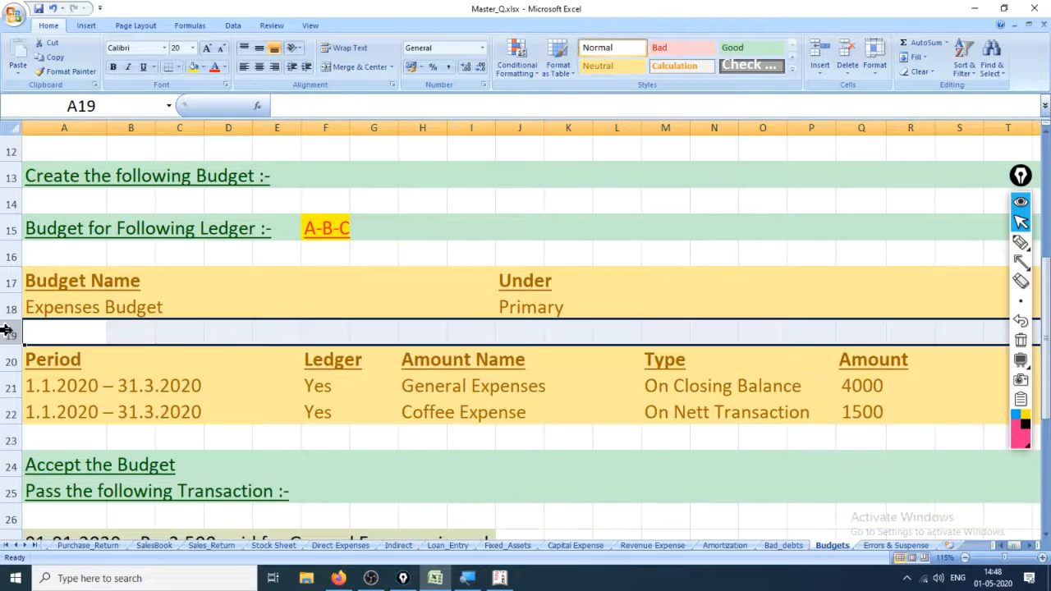
{"action": "left_click", "coordinate": [65, 381]}
Switch to Tally.ERP 9, compare with the period in Excel, and set the budget period from 1.1.20 to 31.3.20.
{"action": "key", "text": "alt+Tab"}
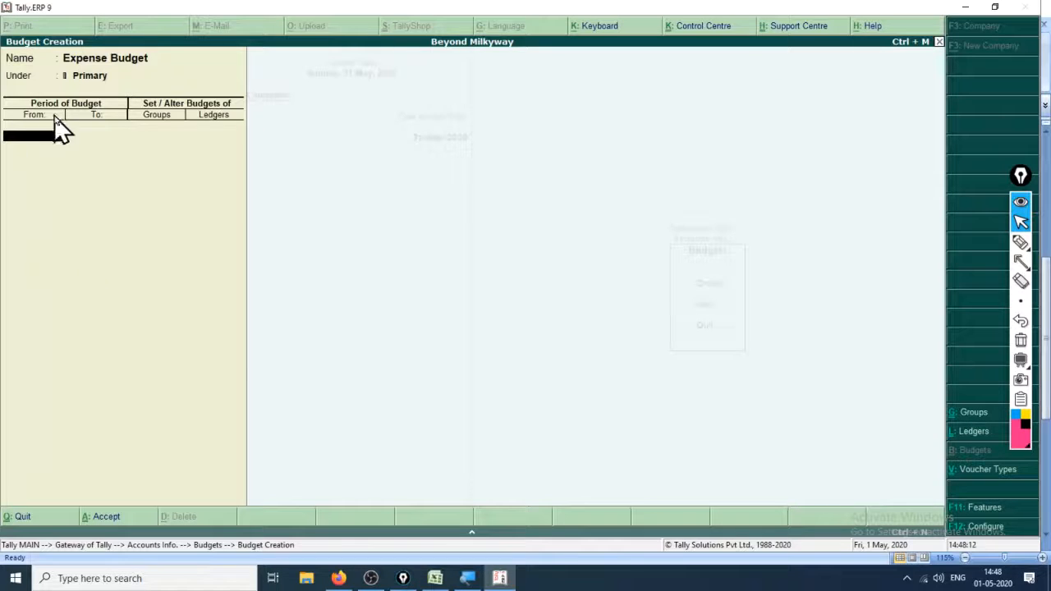
{"action": "key", "text": "alt+Tab"}
{"action": "key", "text": "alt+Tab"}
{"action": "key", "text": "alt+Tab"}
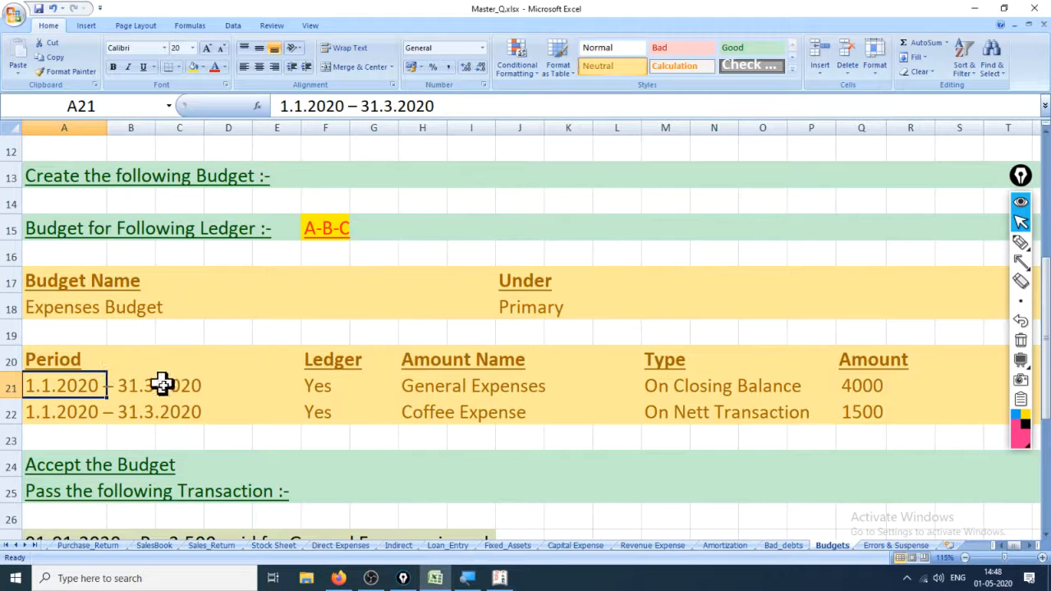
{"action": "key", "text": "alt+Tab"}
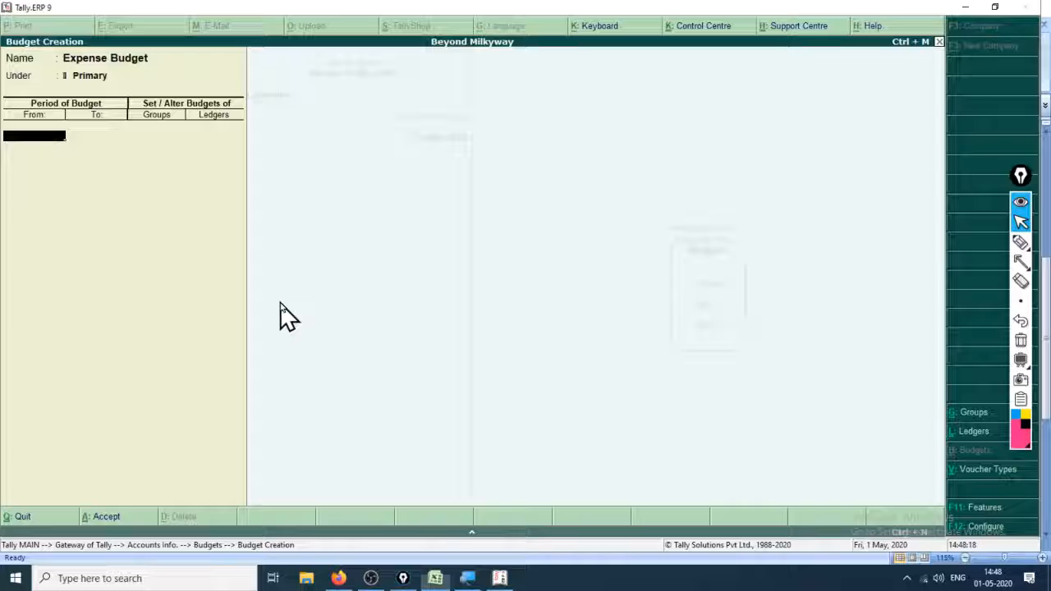
{"action": "type", "text": "1.1.20"}
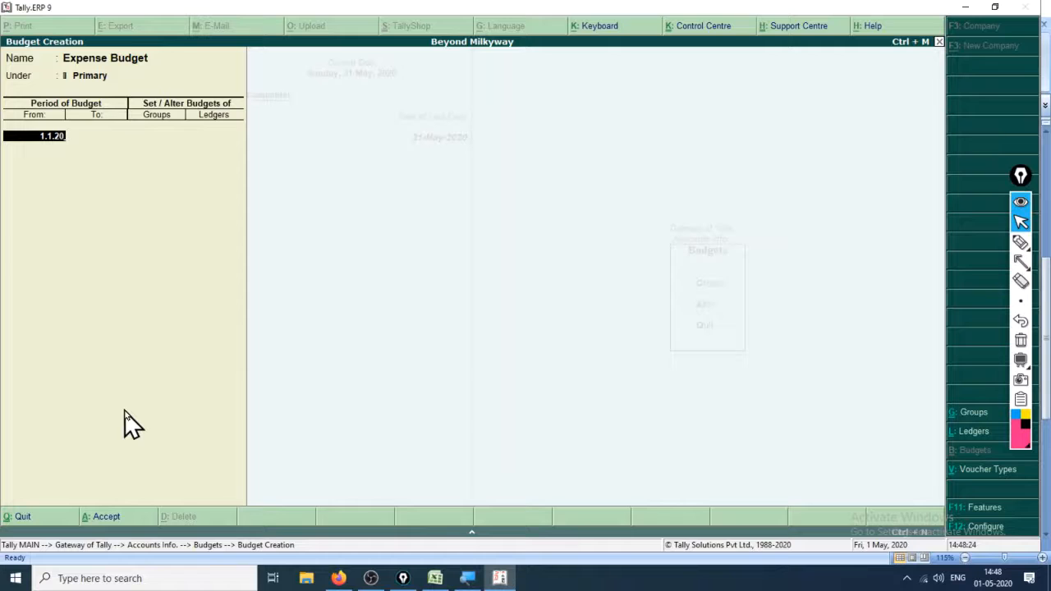
{"action": "key", "text": "BackSpace"}
{"action": "key", "text": "BackSpace"}
{"action": "type", "text": "20"}
{"action": "key", "text": "Return"}
{"action": "type", "text": "31.3.20"}
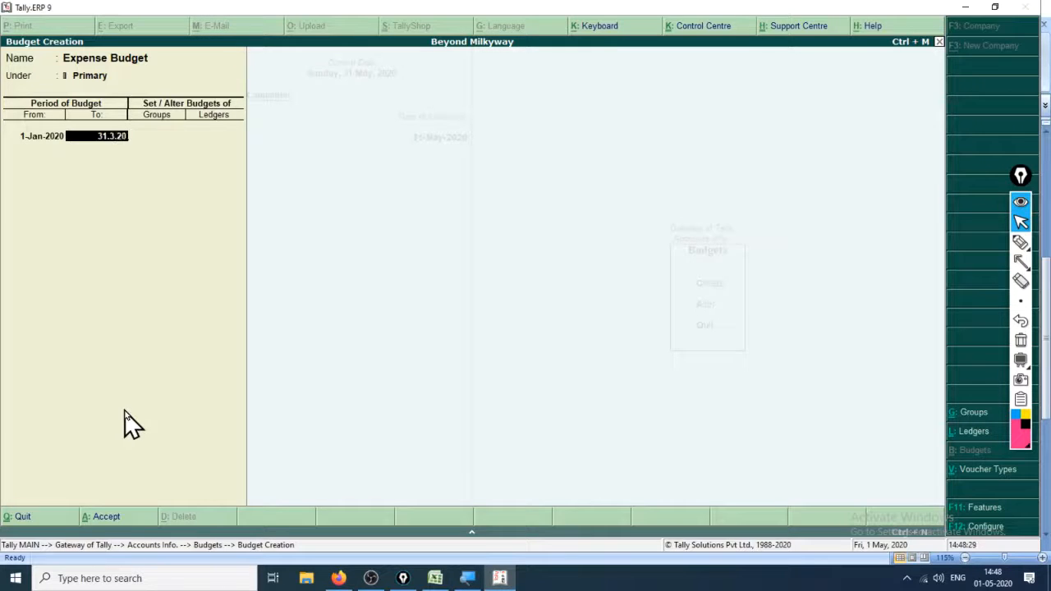
{"action": "key", "text": "Return"}
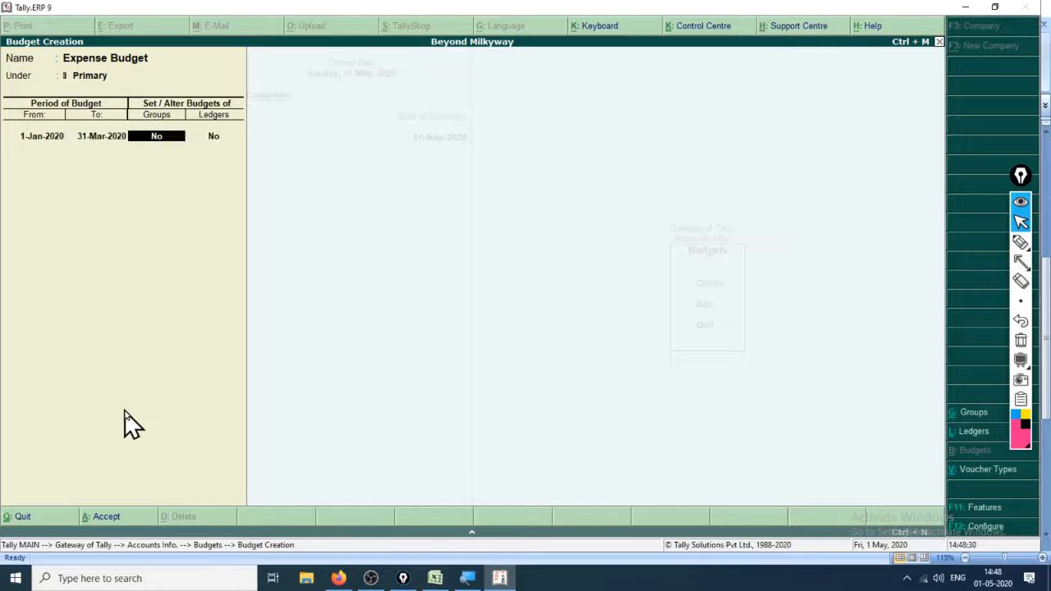
Check the Ledger setting in Excel cell F21, and in Tally.ERP 9 set ledger budgets to Yes for the first period.
{"action": "key", "text": "alt+Tab"}
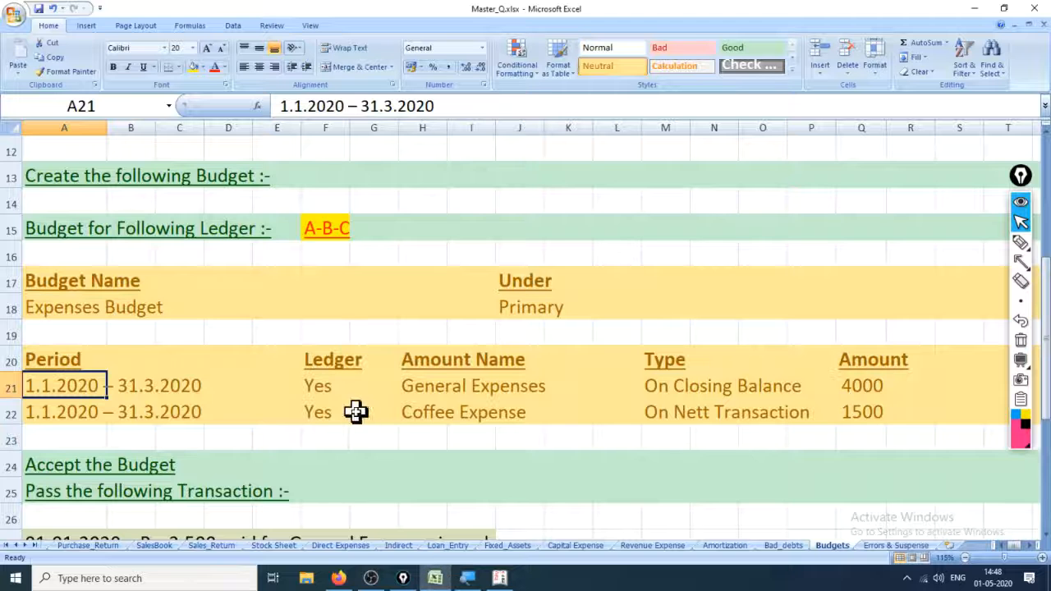
{"action": "left_click", "coordinate": [326, 386]}
{"action": "key", "text": "alt+Tab"}
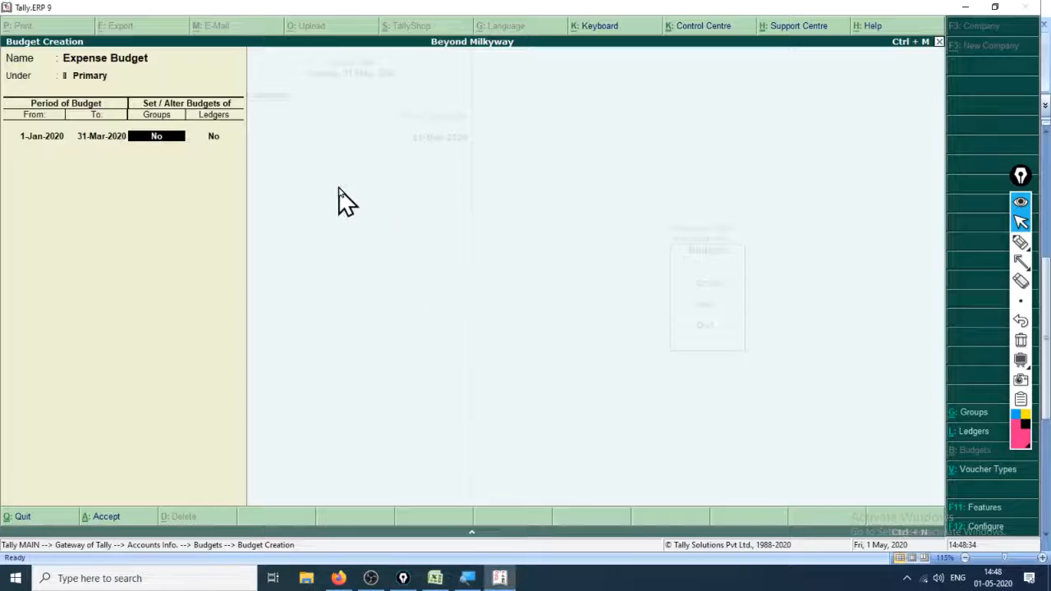
{"action": "key", "text": "Return"}
{"action": "type", "text": "Y"}
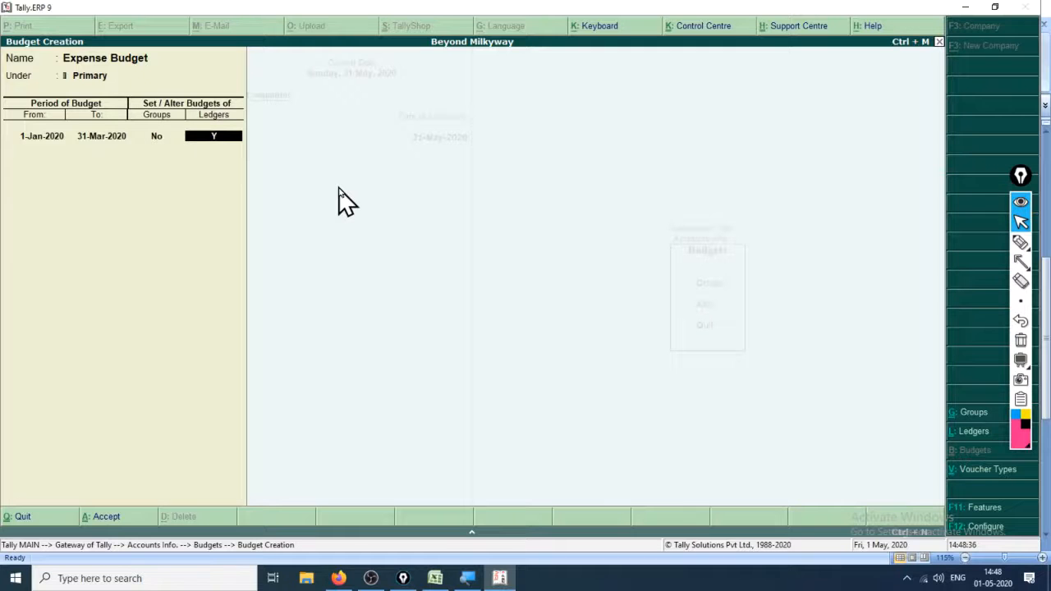
{"action": "key", "text": "Return"}
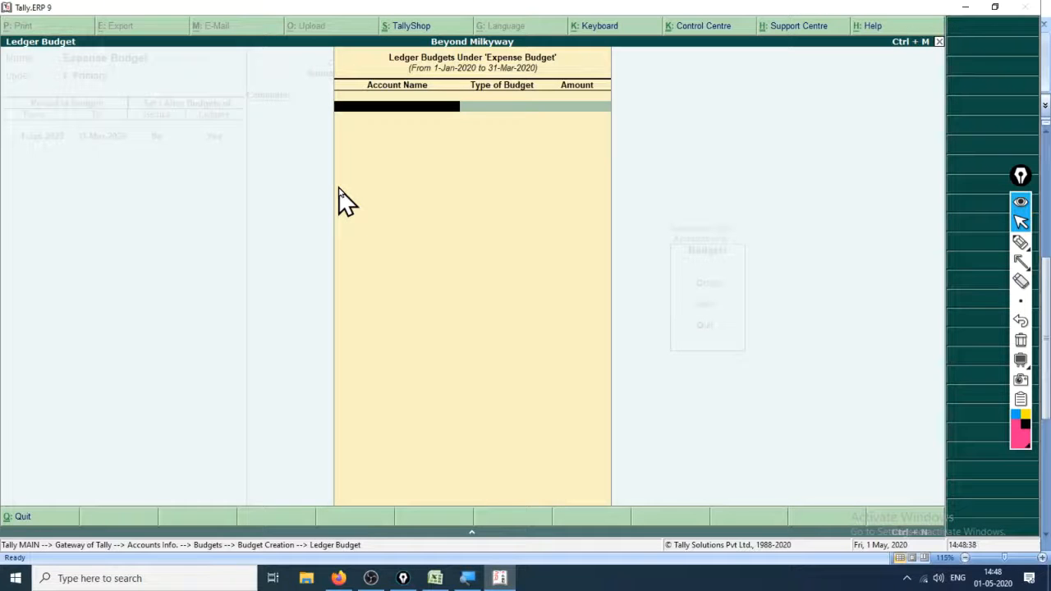
Check the account name in Excel cell H21, and in Tally.ERP 9 add General Expense as the budgeted ledger.
{"action": "key", "text": "alt+Tab"}
{"action": "key", "text": "Right"}
{"action": "key", "text": "Right"}
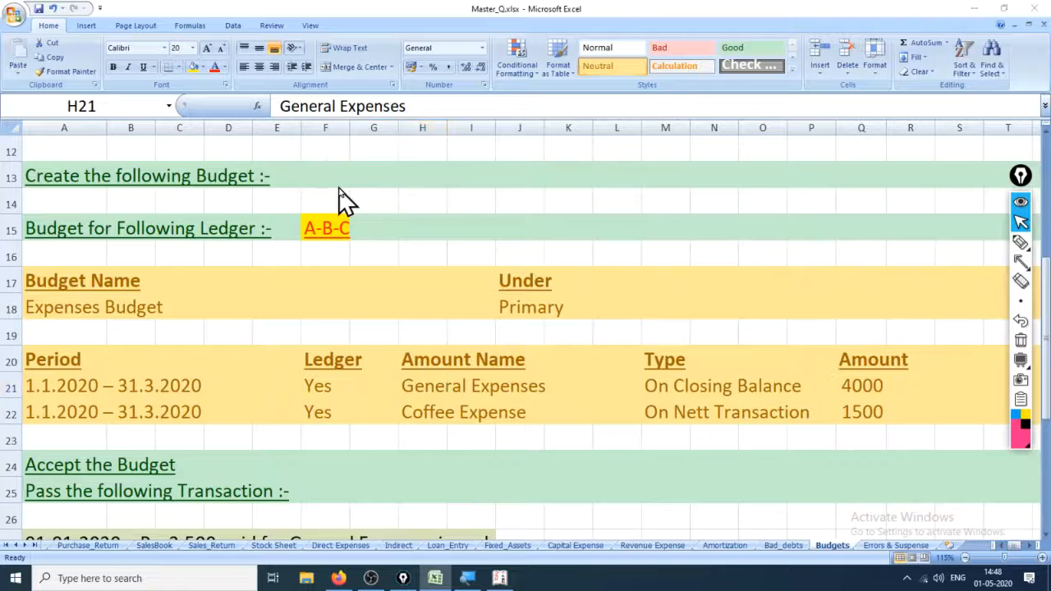
{"action": "key", "text": "alt+Tab"}
{"action": "type", "text": "Gener"}
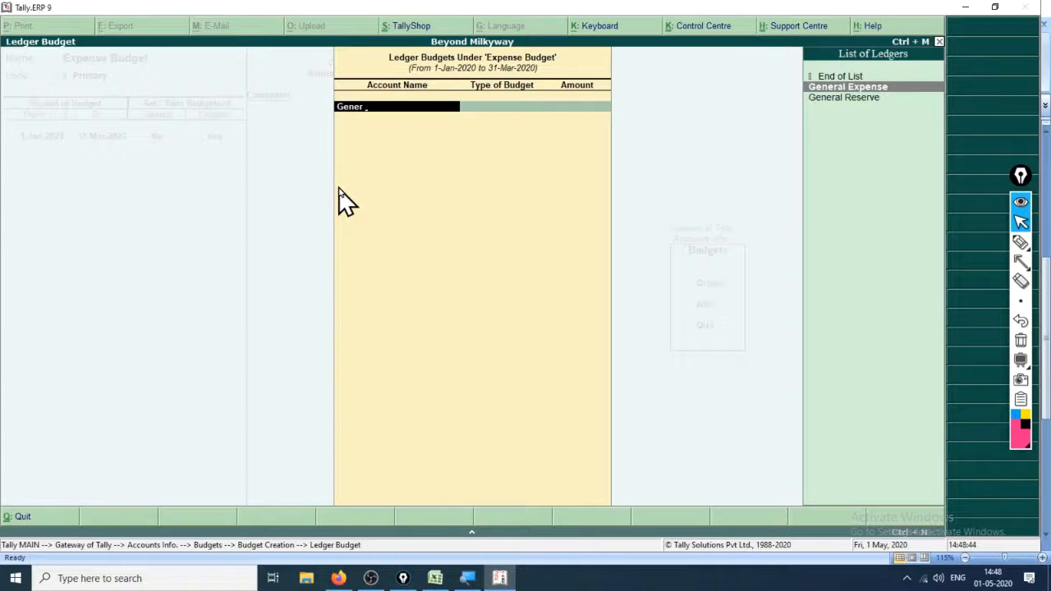
{"action": "key", "text": "Return"}
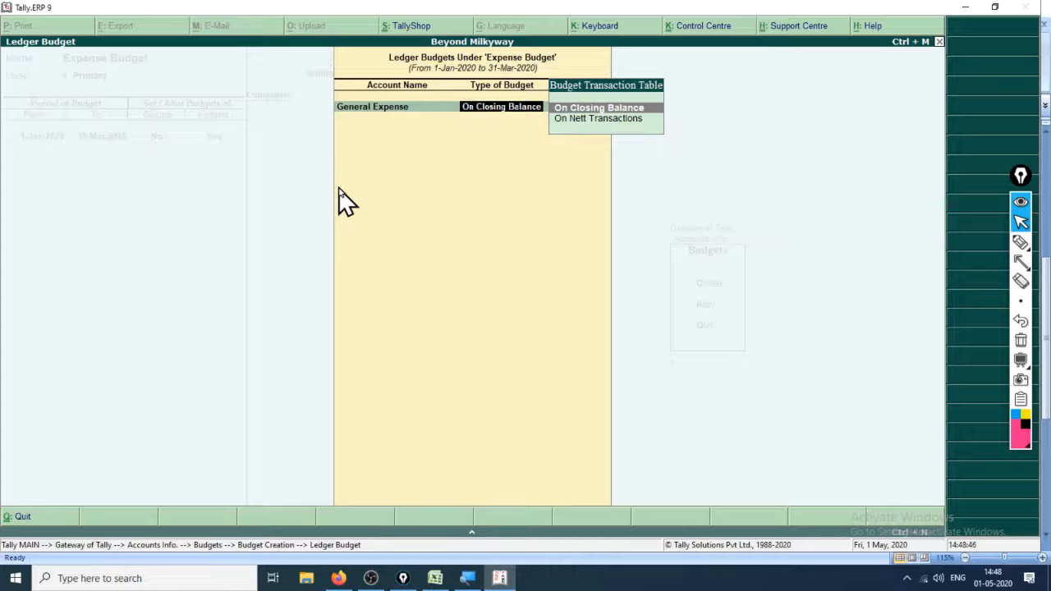
Check the budget type in Excel row 21, and in Tally.ERP 9 budget General Expense On Closing Balance at 4000.
{"action": "key", "text": "alt+Tab"}
{"action": "key", "text": "Right"}
{"action": "key", "text": "Right"}
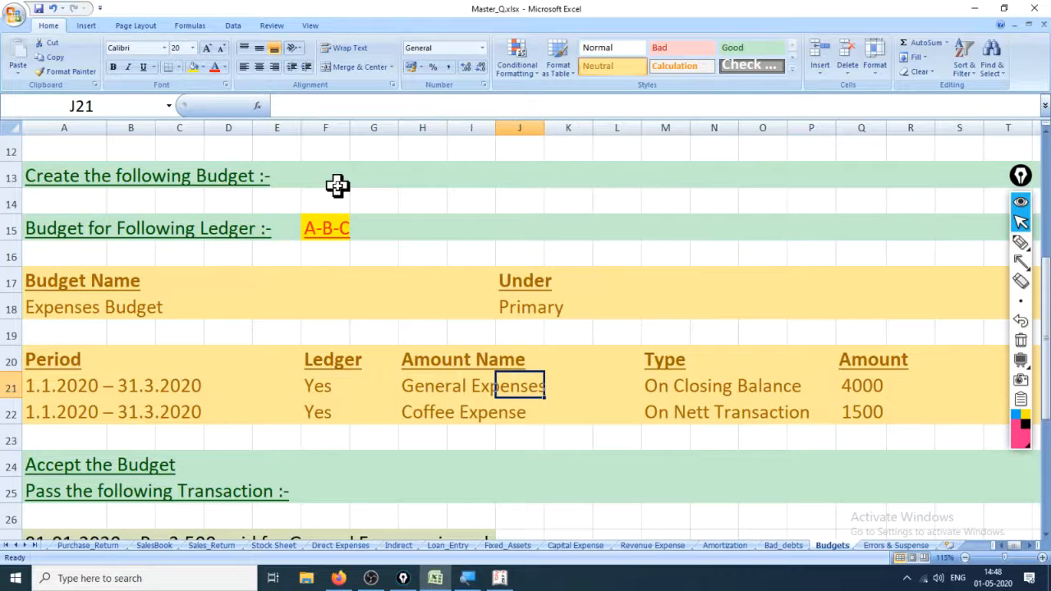
{"action": "key", "text": "Right"}
{"action": "key", "text": "Right"}
{"action": "key", "text": "alt+Tab"}
{"action": "key", "text": "Return"}
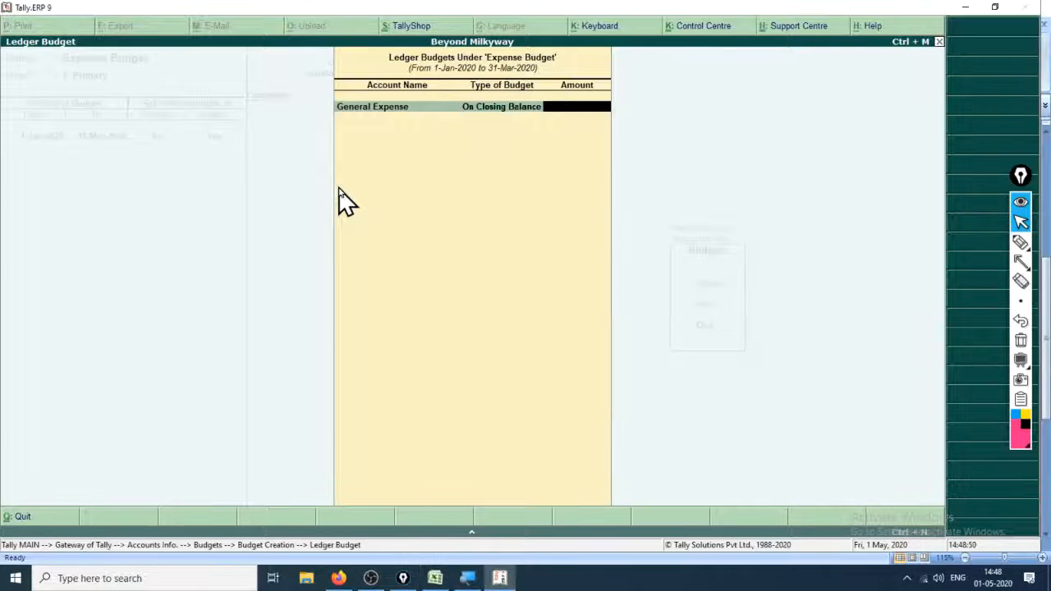
{"action": "type", "text": "4000"}
{"action": "key", "text": "Return"}
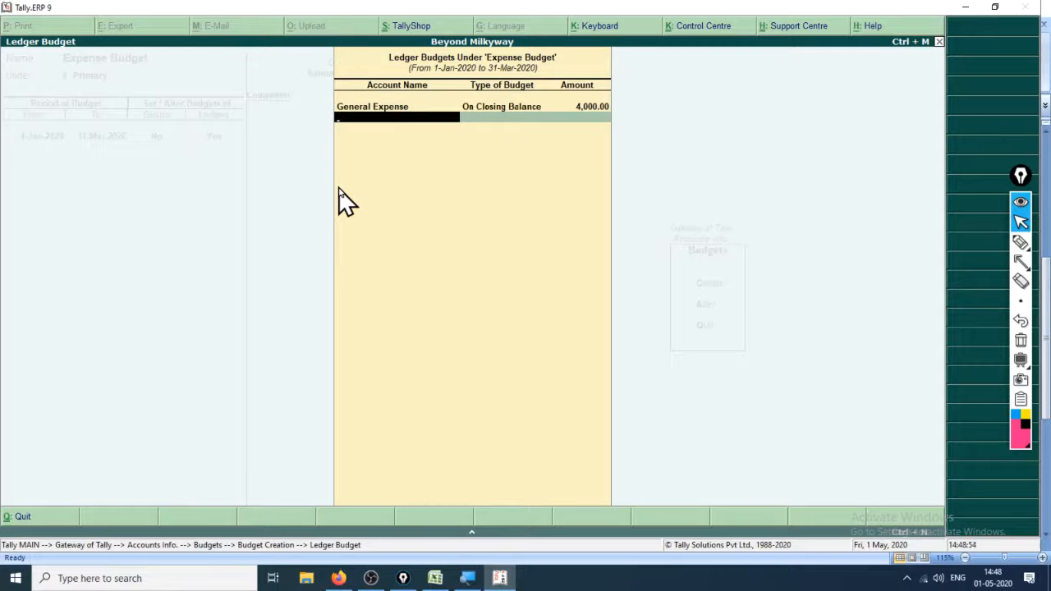
{"action": "key", "text": "Return"}
Select row 22 in Excel for reference, and in Tally.ERP 9 add a second budget period from 1-1-20 to 31.3.20.
{"action": "key", "text": "alt+Tab"}
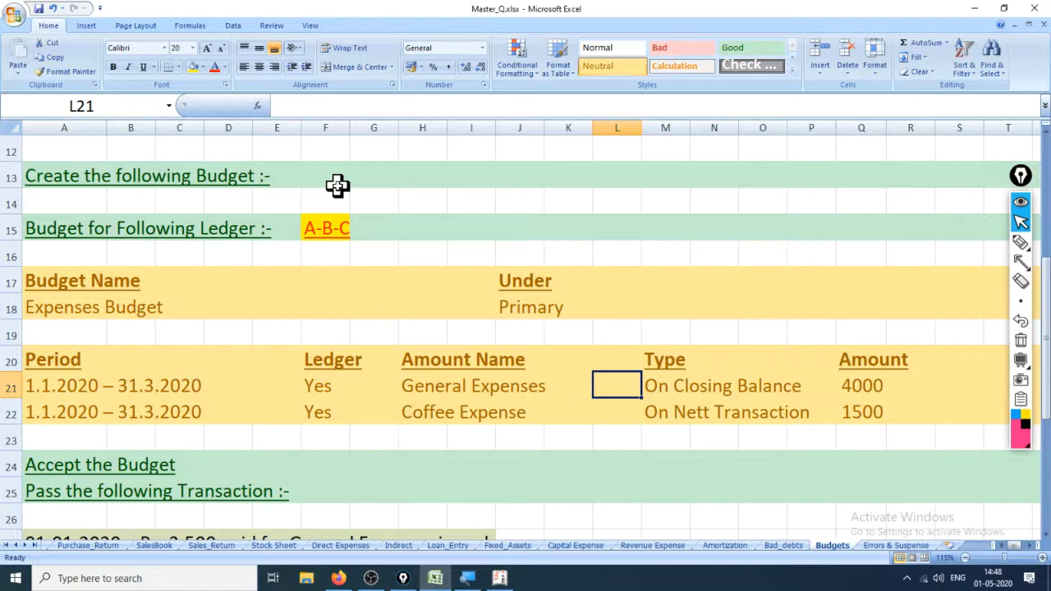
{"action": "left_click", "coordinate": [11, 414]}
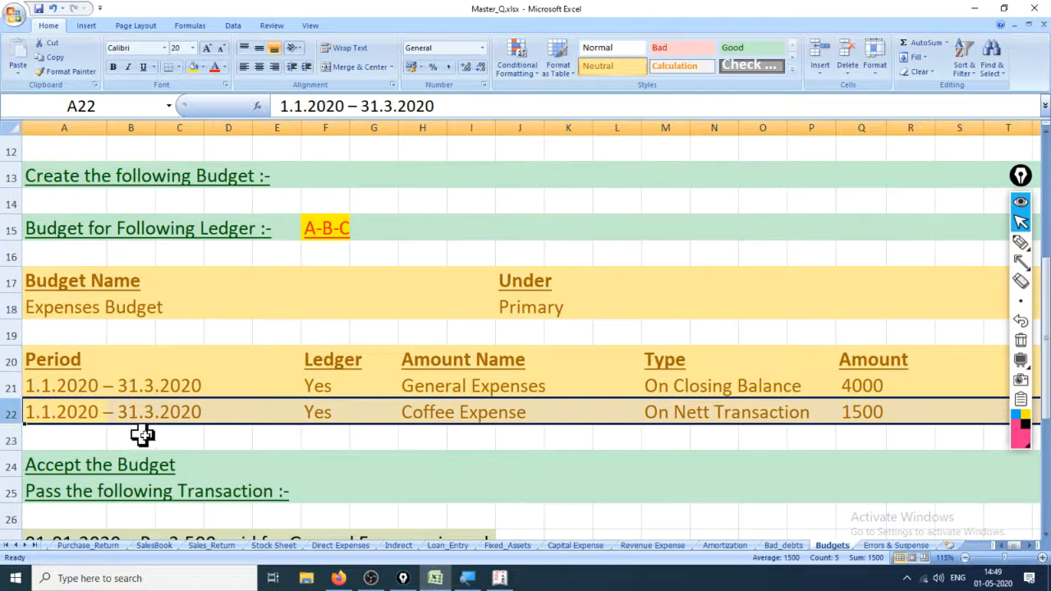
{"action": "key", "text": "alt+Tab"}
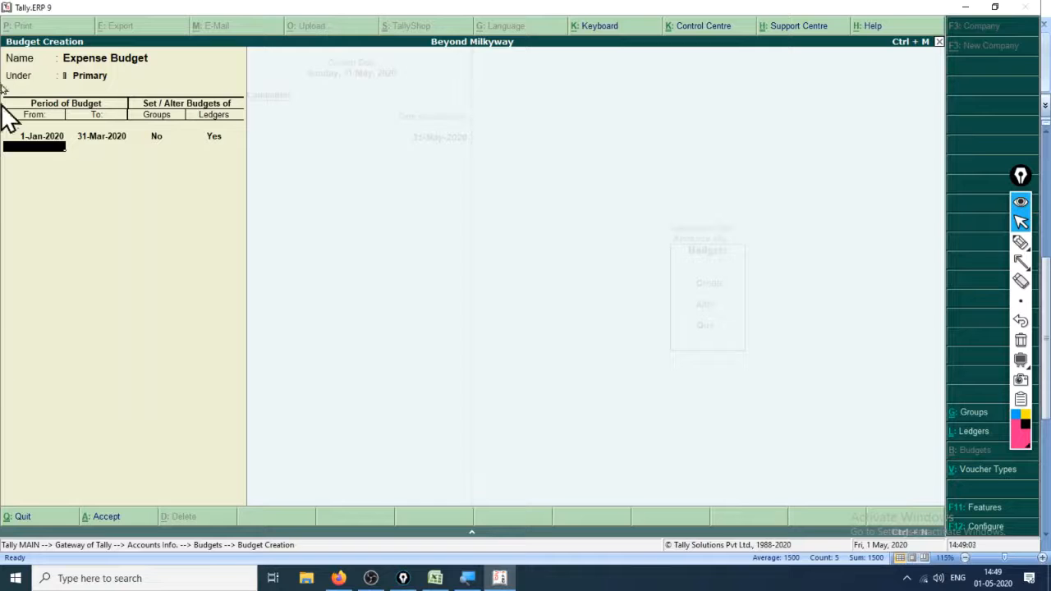
{"action": "type", "text": "1-1-20"}
{"action": "key", "text": "Return"}
{"action": "key", "text": "alt+Tab"}
{"action": "key", "text": "alt+Tab"}
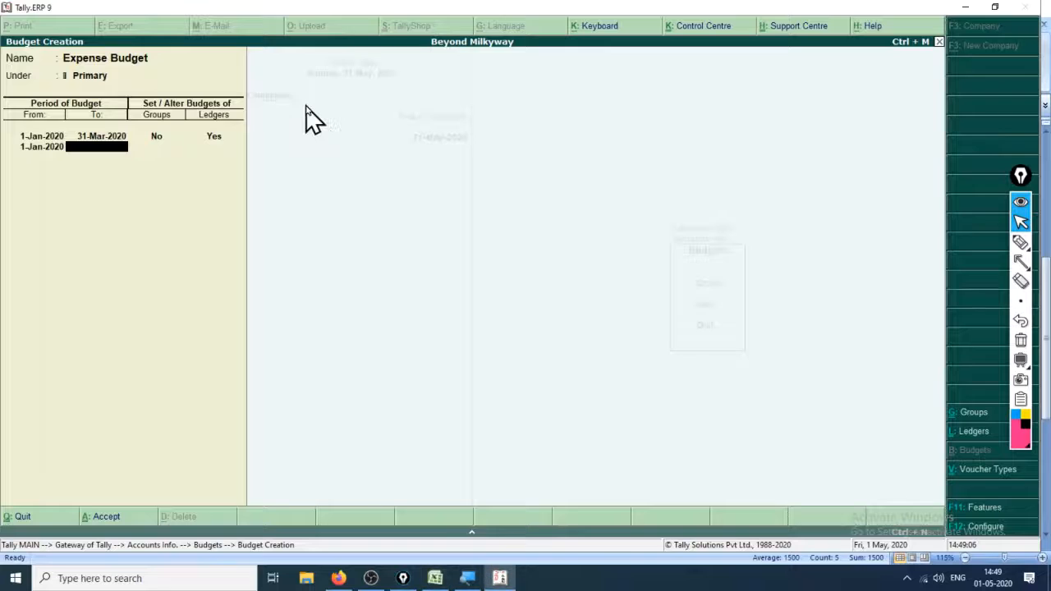
{"action": "type", "text": "31.3.20"}
{"action": "key", "text": "Return"}
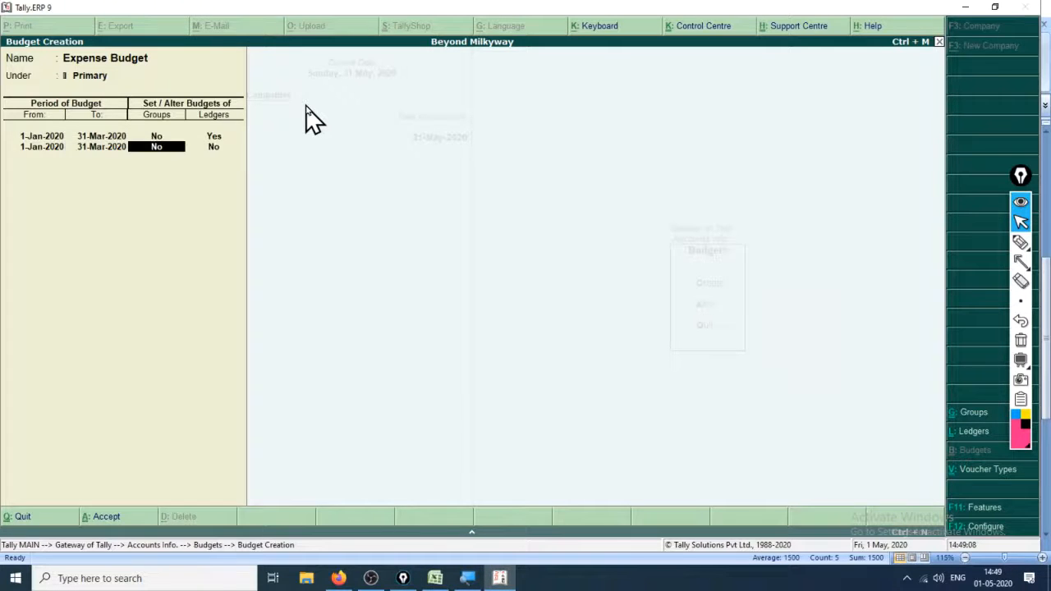
Compare with row 22 in Excel, and in Tally.ERP 9 set ledger budgets to Yes for the second period.
{"action": "key", "text": "alt+Tab"}
{"action": "key", "text": "alt+Tab"}
{"action": "key", "text": "Return"}
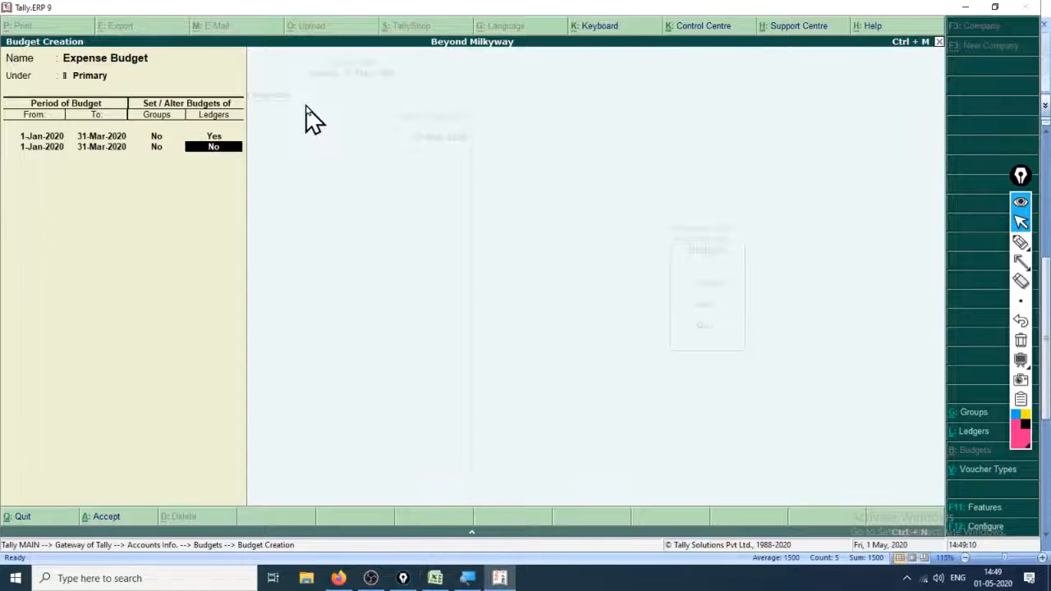
{"action": "type", "text": "y"}
{"action": "key", "text": "Return"}
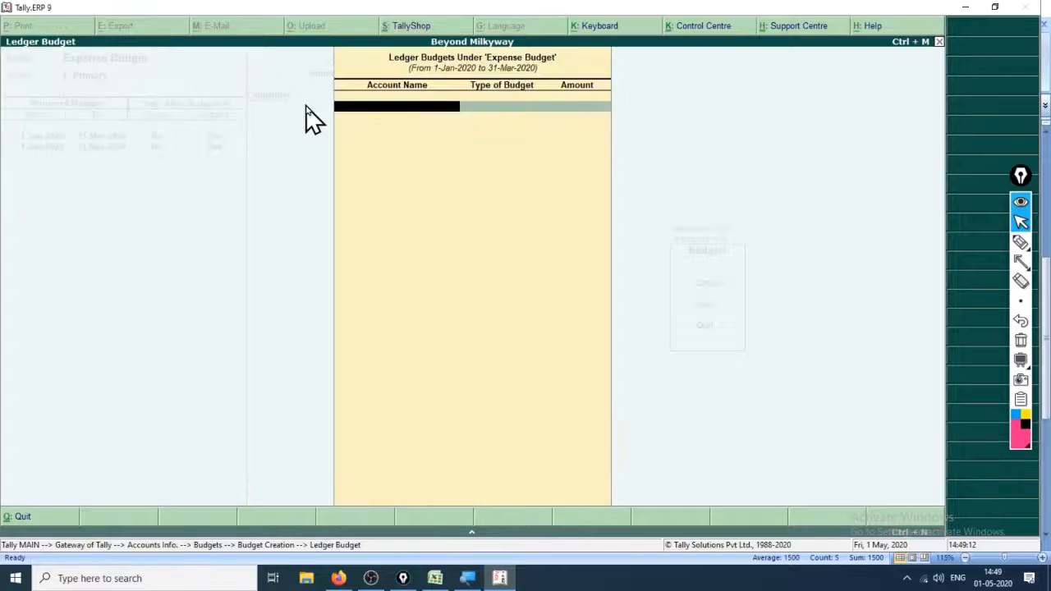
Check the account name in Excel, and in Tally.ERP 9 add Coffee Expense as the second period's budgeted ledger.
{"action": "key", "text": "alt+Tab"}
{"action": "key", "text": "alt+Tab"}
{"action": "type", "text": "Coff"}
{"action": "key", "text": "Return"}
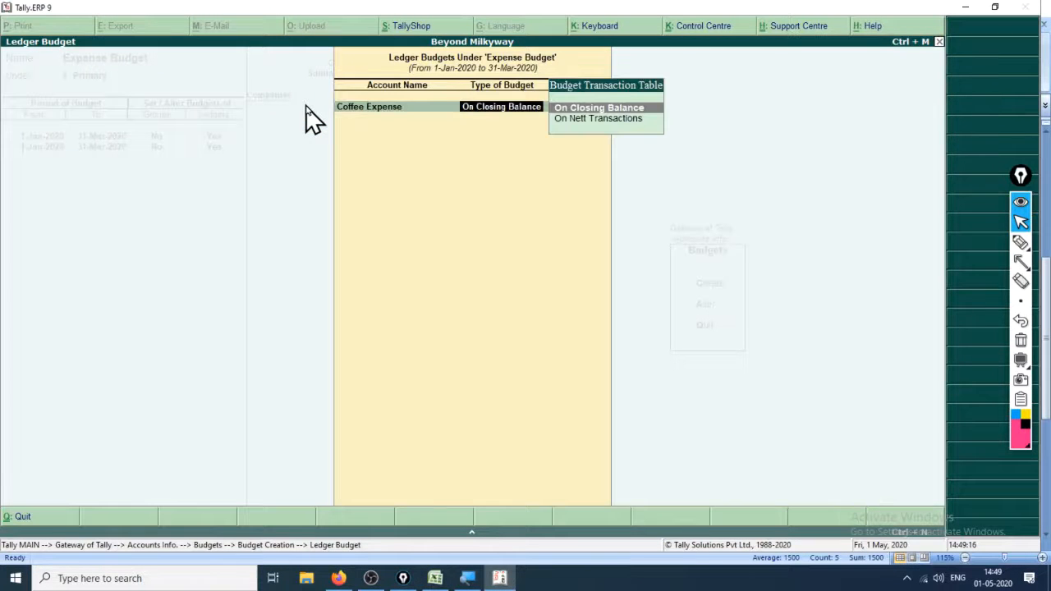
Check the Type entry in Excel row 22, and in Tally.ERP 9 set the Coffee Expense budget type to On Nett Transactions.
{"action": "key", "text": "alt+Tab"}
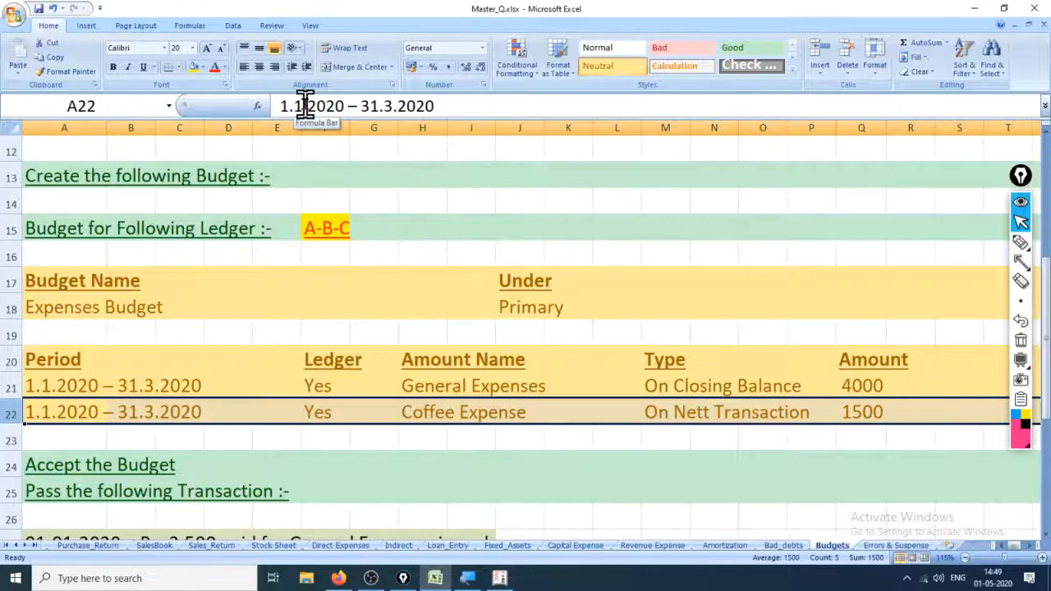
{"action": "key", "text": "Right"}
{"action": "key", "text": "Right"}
{"action": "key", "text": "Right"}
{"action": "key", "text": "Right"}
{"action": "key", "text": "Right"}
{"action": "key", "text": "Right"}
{"action": "key", "text": "Right"}
{"action": "key", "text": "Right"}
{"action": "key", "text": "Right"}
{"action": "key", "text": "Right"}
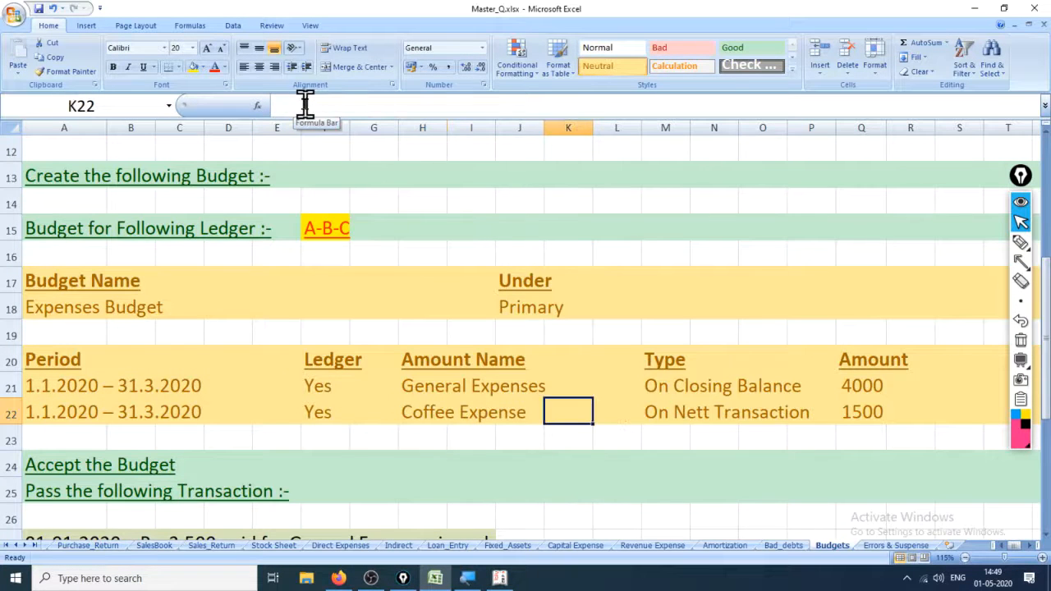
{"action": "key", "text": "alt+Tab"}
{"action": "key", "text": "Down"}
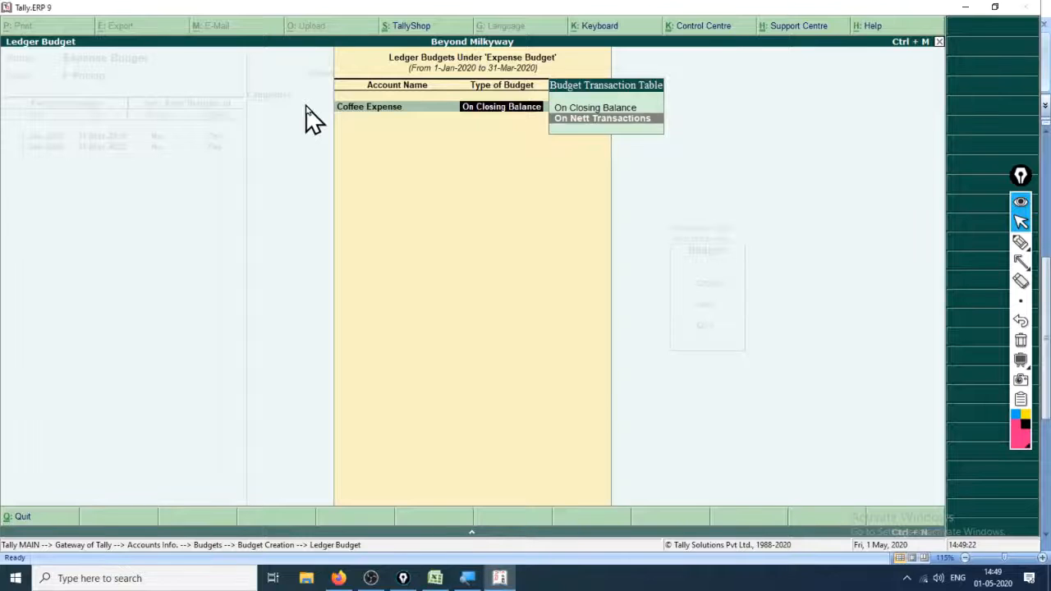
{"action": "key", "text": "Return"}
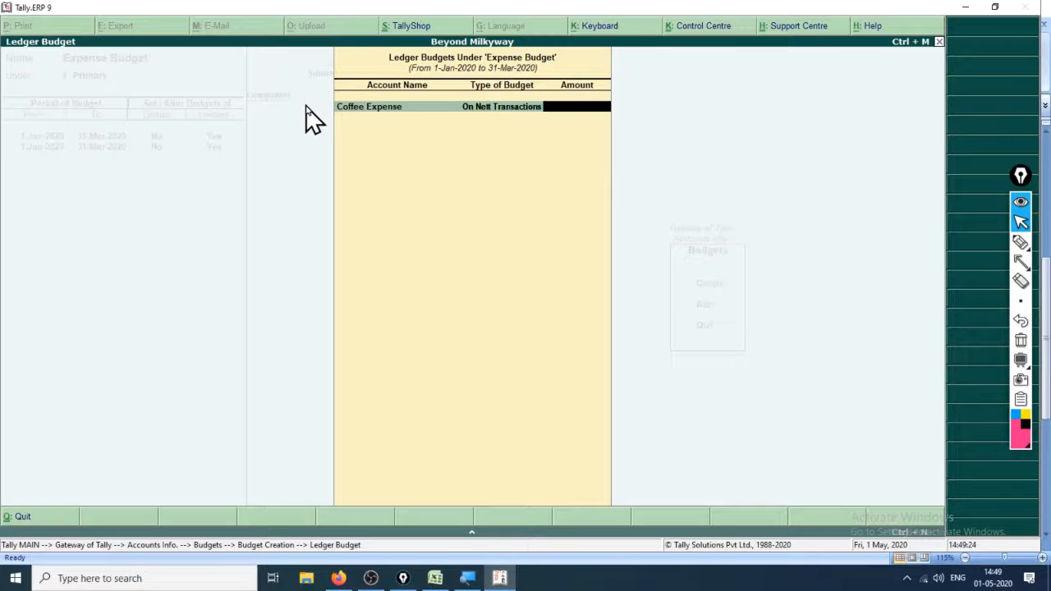
Check the amount in Excel, and in Tally.ERP 9 set the Coffee Expense budget amount to 1500.
{"action": "key", "text": "alt+Tab"}
{"action": "key", "text": "alt+Tab"}
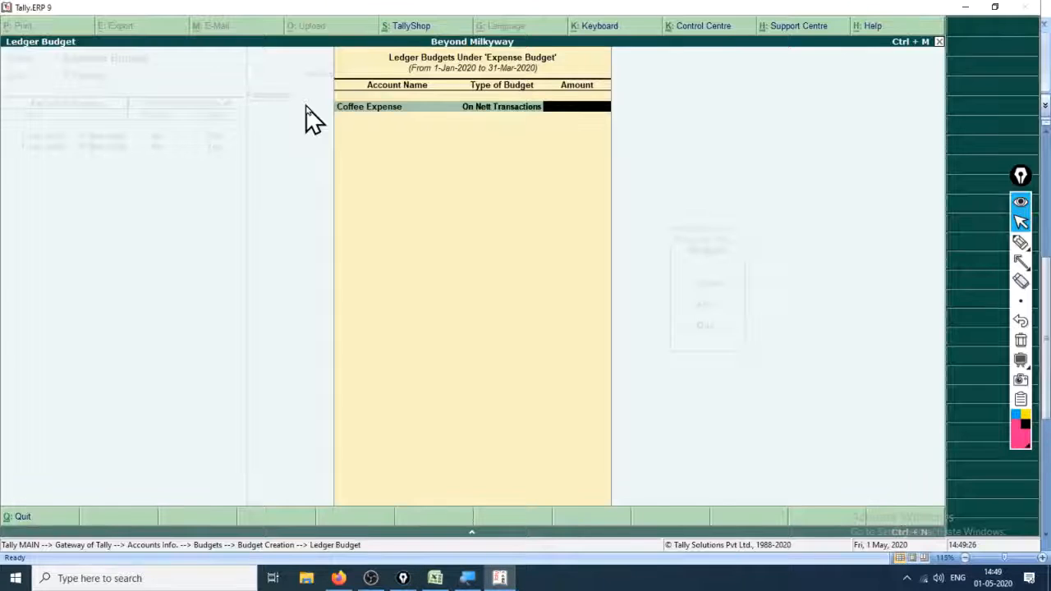
{"action": "type", "text": "1500"}
{"action": "key", "text": "Return"}
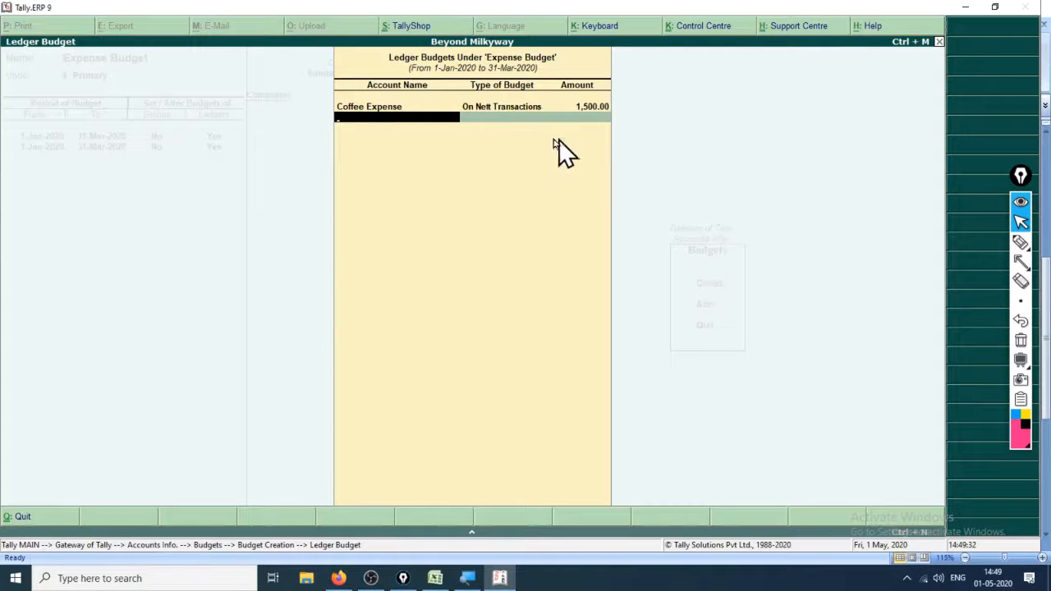
Compare the entries with Excel once more, finish the second period's ledger budgets in Tally.ERP 9, and try to accept the Expense Budget.
{"action": "key", "text": "alt+Tab"}
{"action": "key", "text": "alt+Tab"}
{"action": "key", "text": "Return"}
{"action": "key", "text": "Return"}
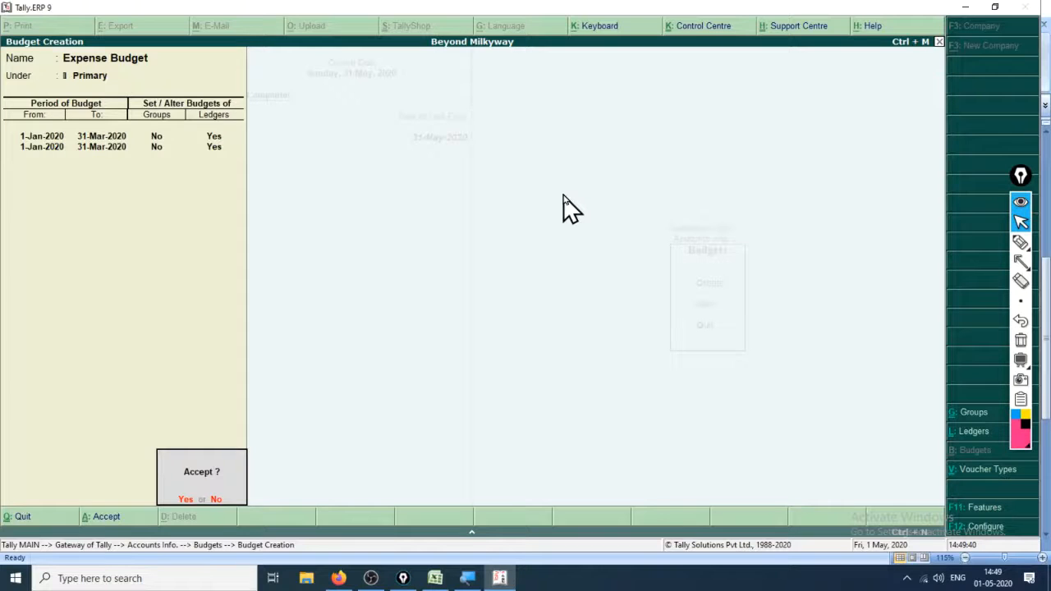
{"action": "key", "text": "Return"}
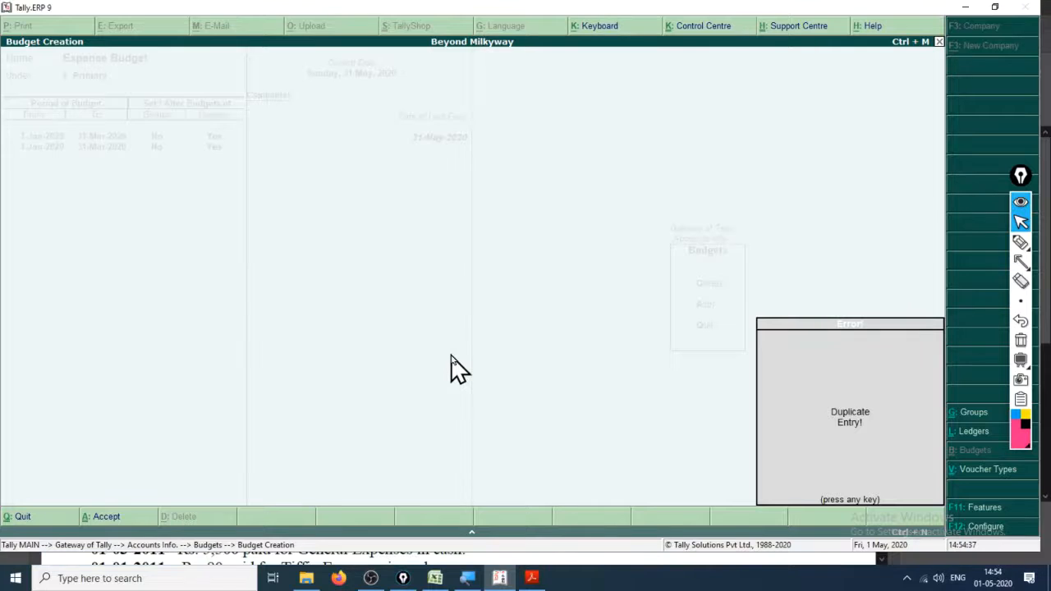
{"action": "key", "text": "Return"}
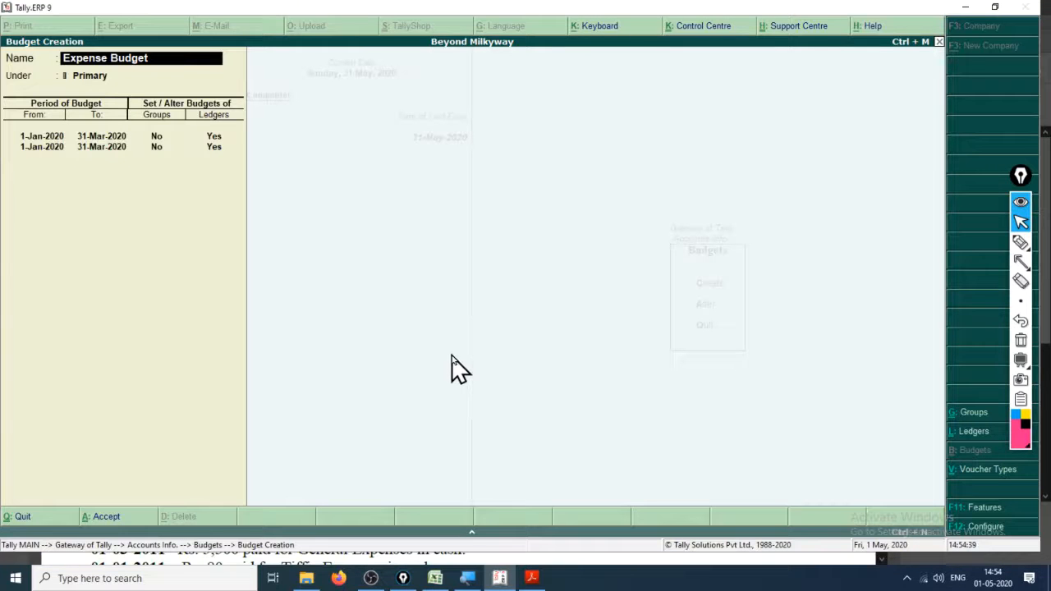
Go through the Expense Budget's first period and its General Expense ledger budget again, and bring up a blank budget form.
{"action": "key", "text": "Return"}
{"action": "key", "text": "Return"}
{"action": "key", "text": "Return"}
{"action": "key", "text": "Return"}
{"action": "key", "text": "Return"}
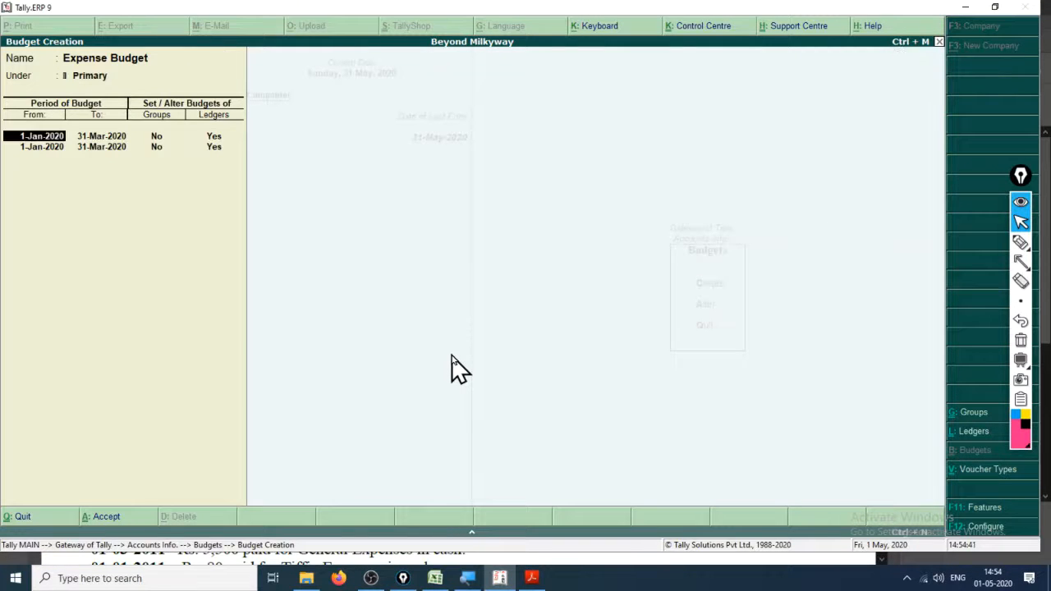
{"action": "key", "text": "Return"}
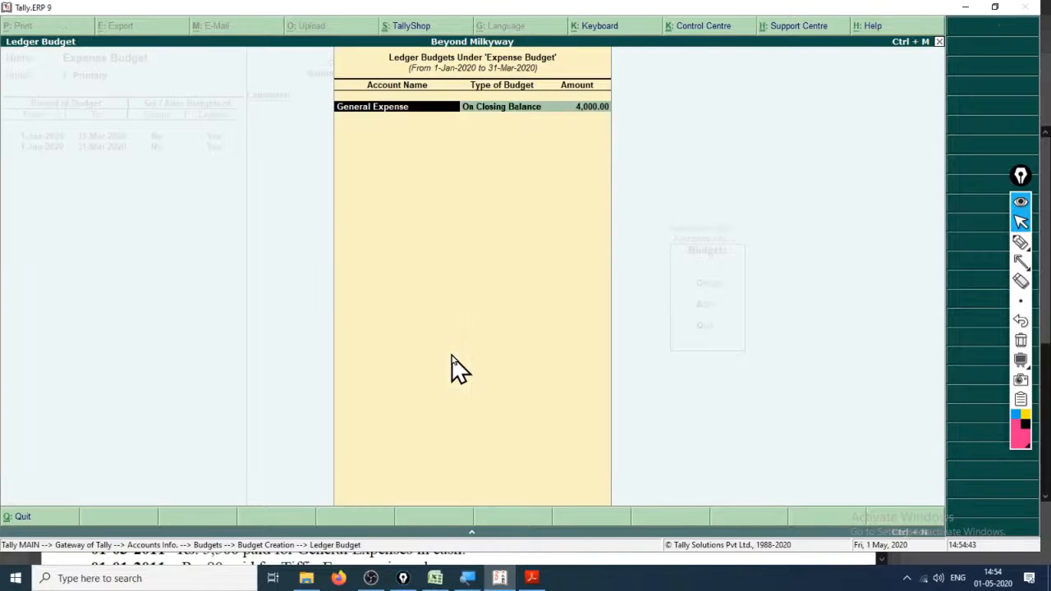
{"action": "key", "text": "Return"}
{"action": "key", "text": "Return"}
{"action": "key", "text": "Return"}
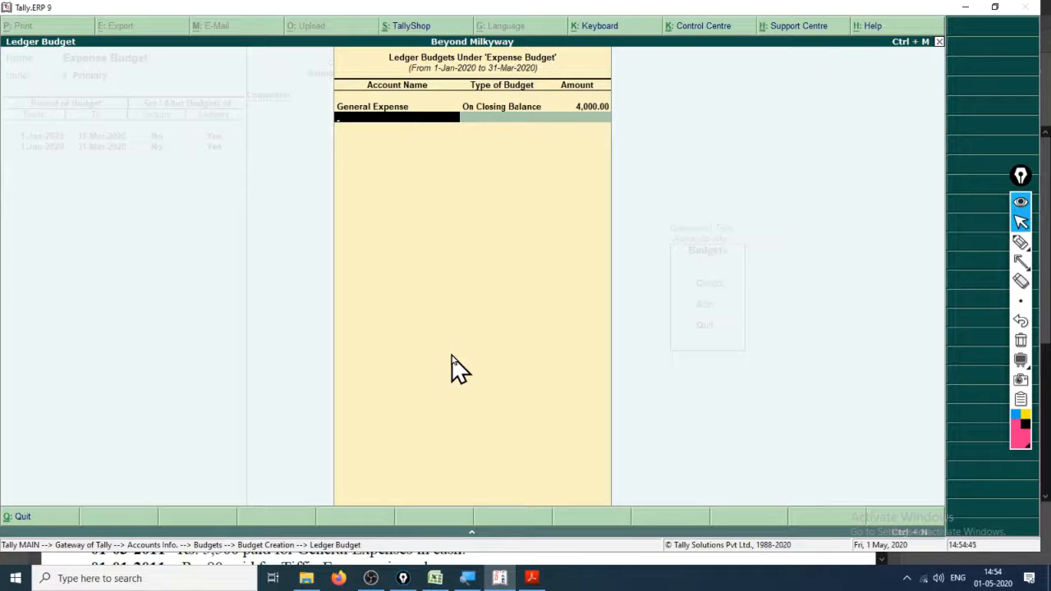
{"action": "key", "text": "Return"}
{"action": "key", "text": "Return"}
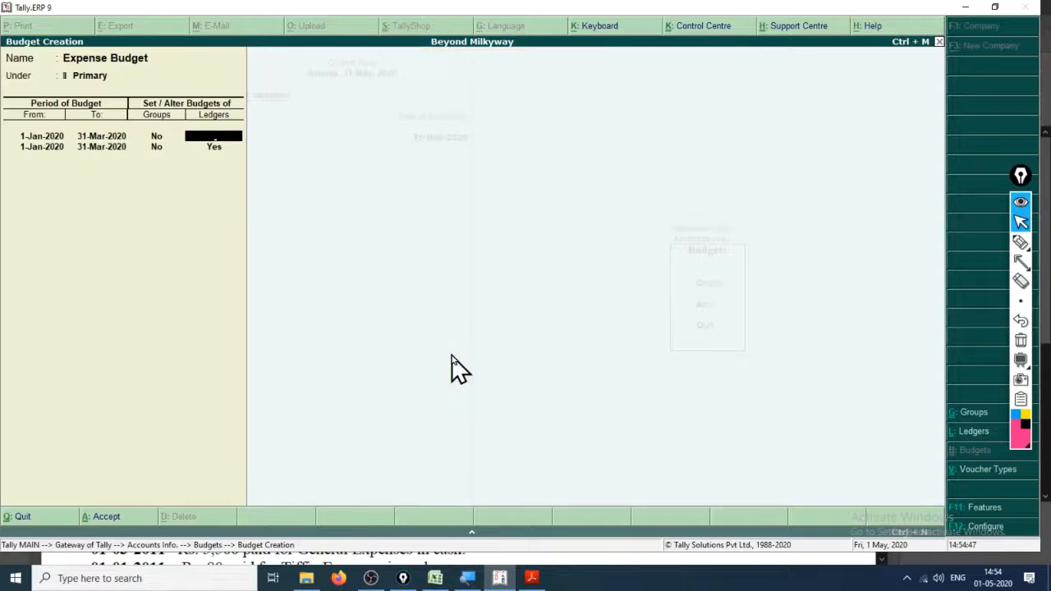
{"action": "key", "text": "Return"}
{"action": "key", "text": "Return"}
{"action": "key", "text": "Return"}
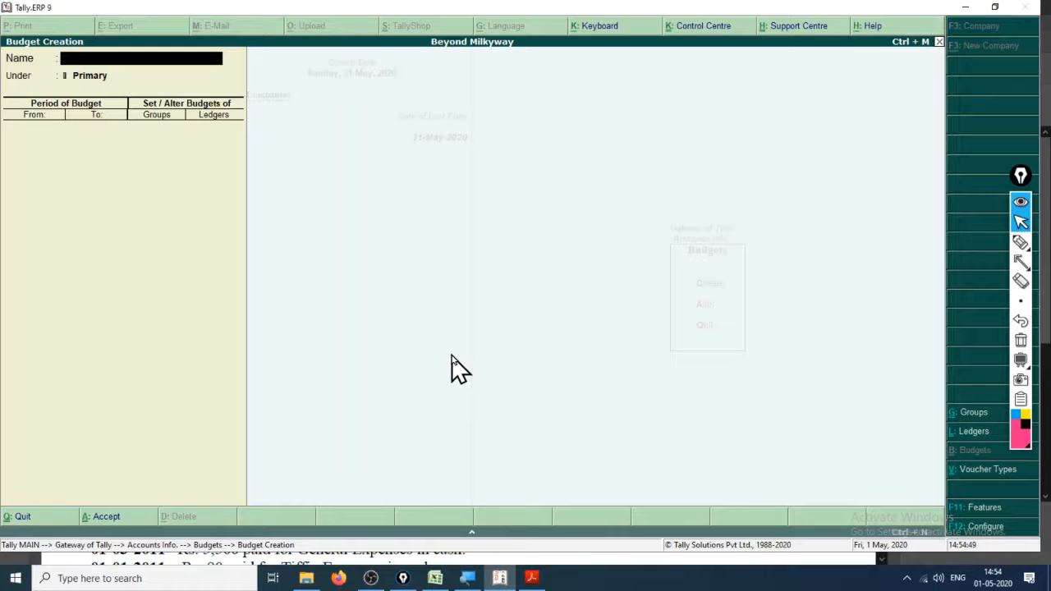
Begin naming the new budget with the word Expense.
{"action": "type", "text": "Expens"}
{"action": "key", "text": "BackSpace"}
{"action": "type", "text": "nse"}
Switch to Excel and go back along the Coffee Expense row to its period in cell A22.
{"action": "key", "text": "alt+Tab"}
{"action": "key", "text": "alt+Tab"}
{"action": "key", "text": "alt+Tab"}
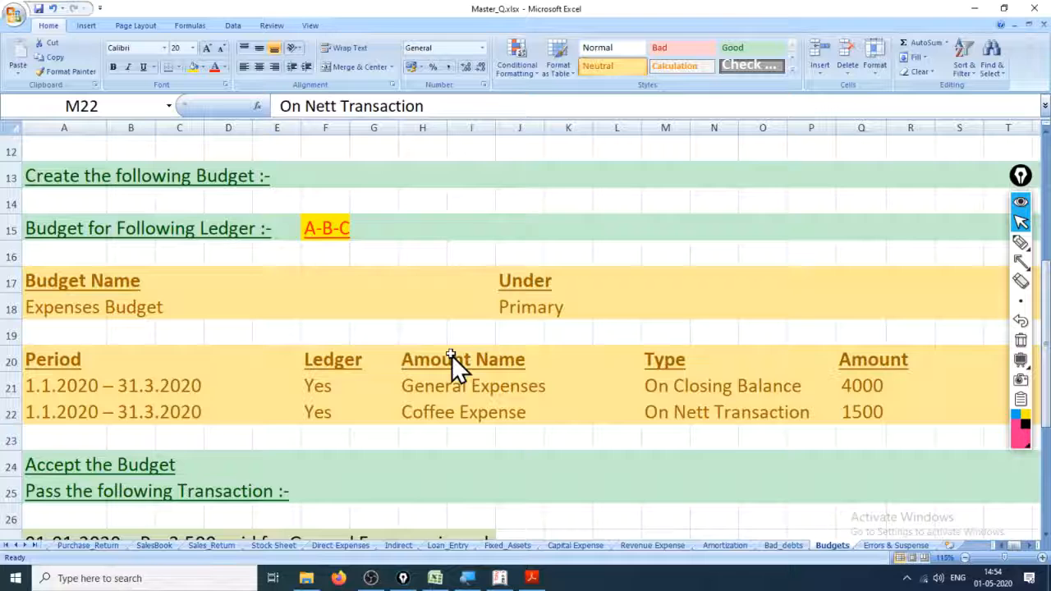
{"action": "key", "text": "Left"}
{"action": "key", "text": "Left"}
{"action": "key", "text": "Left"}
{"action": "key", "text": "Left"}
{"action": "key", "text": "Left"}
{"action": "key", "text": "Left"}
{"action": "key", "text": "Left"}
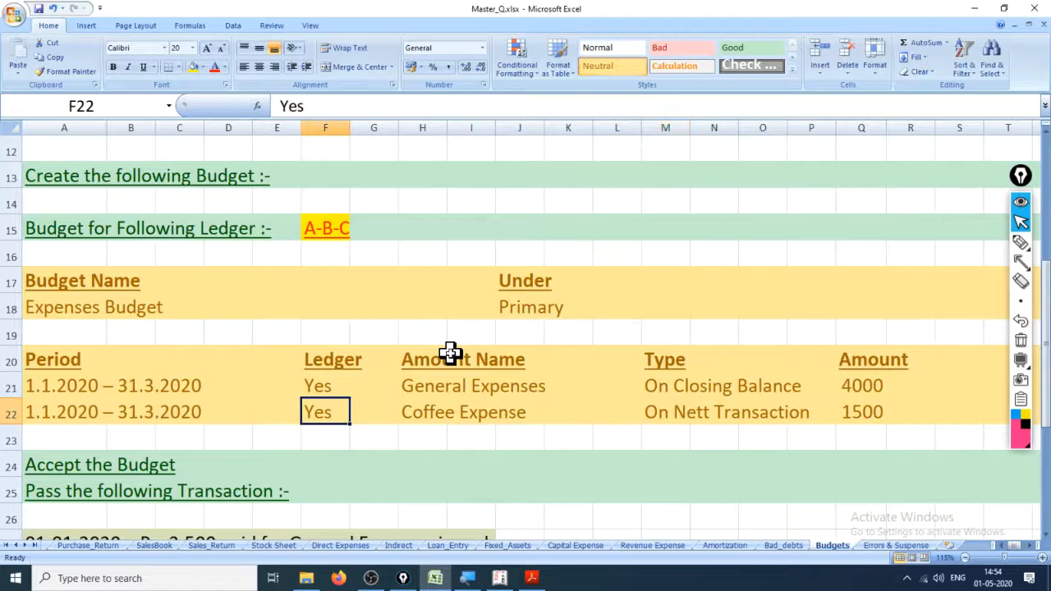
{"action": "key", "text": "Left"}
{"action": "key", "text": "Left"}
{"action": "key", "text": "Left"}
{"action": "key", "text": "Left"}
{"action": "key", "text": "Left"}
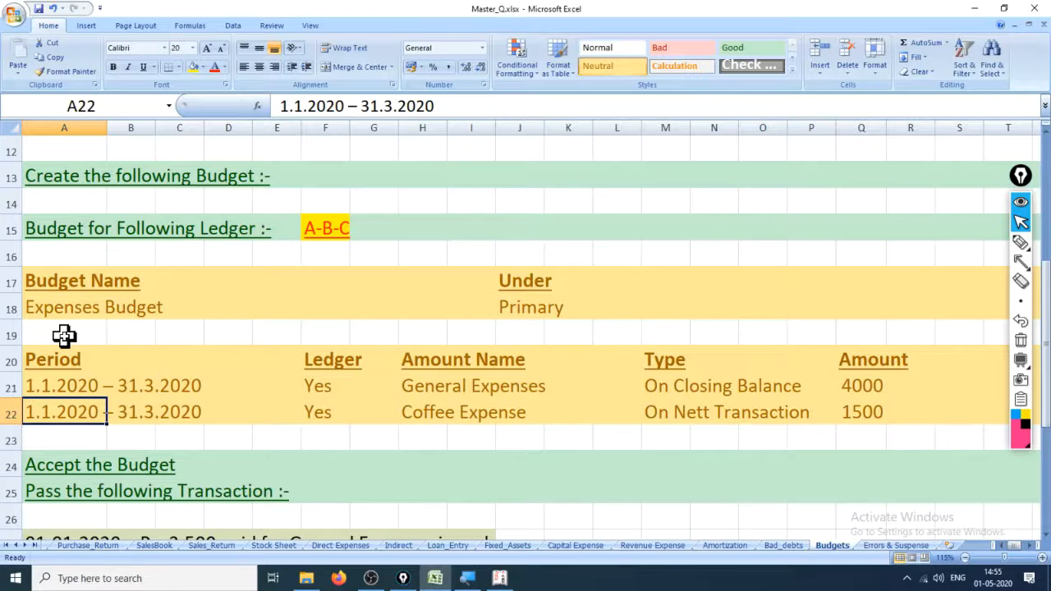
Switch to Tally.ERP 9, complete the new budget's name as Expense Budget and keep it under Primary.
{"action": "key", "text": "alt+Tab"}
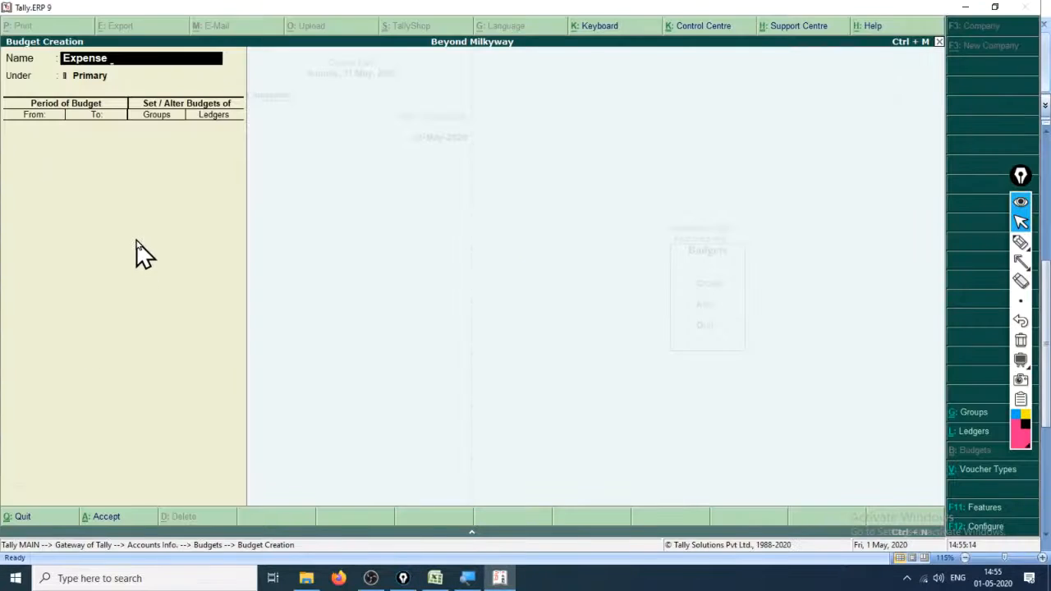
{"action": "type", "text": "Budget"}
{"action": "key", "text": "Return"}
{"action": "key", "text": "Return"}
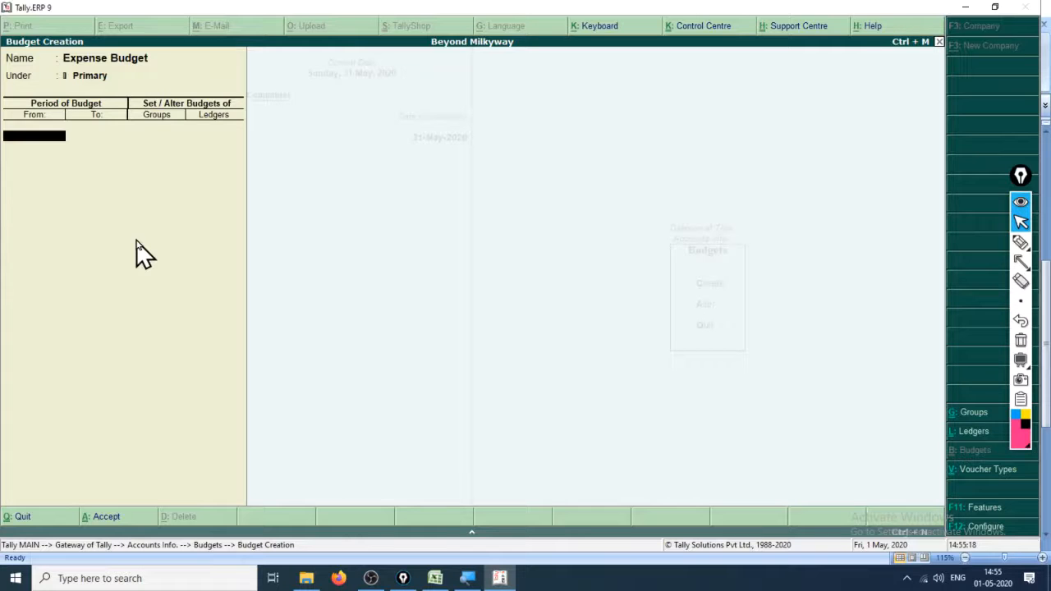
Set the budget period from 1-1-2020 to 31-3-2020, with group budgets at No and ledger budgets at Yes.
{"action": "type", "text": "1-1"}
{"action": "key", "text": "Return"}
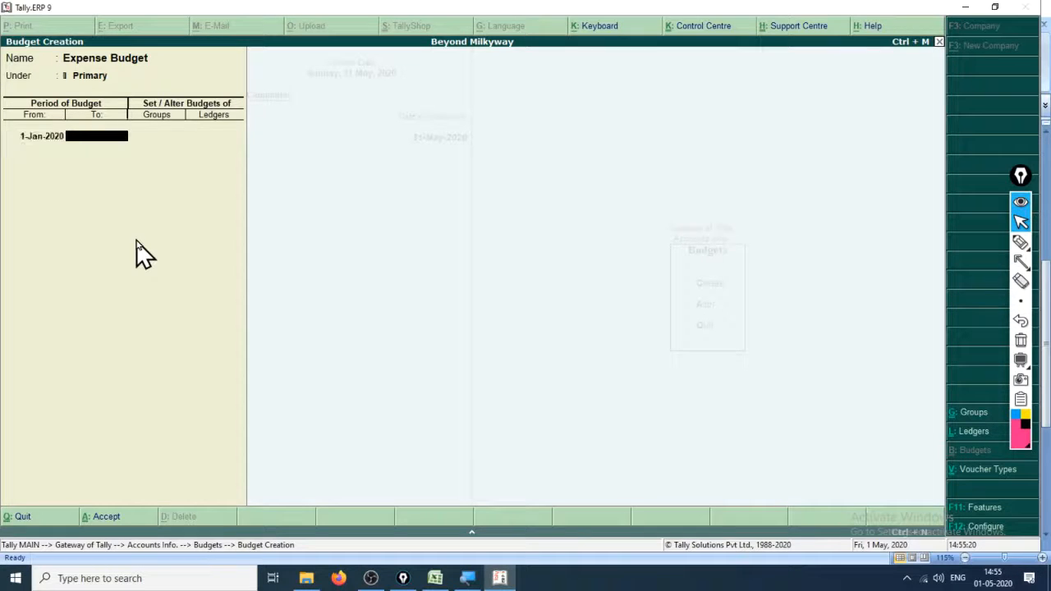
{"action": "type", "text": "31.3.0"}
{"action": "key", "text": "BackSpace"}
{"action": "type", "text": "20"}
{"action": "key", "text": "Return"}
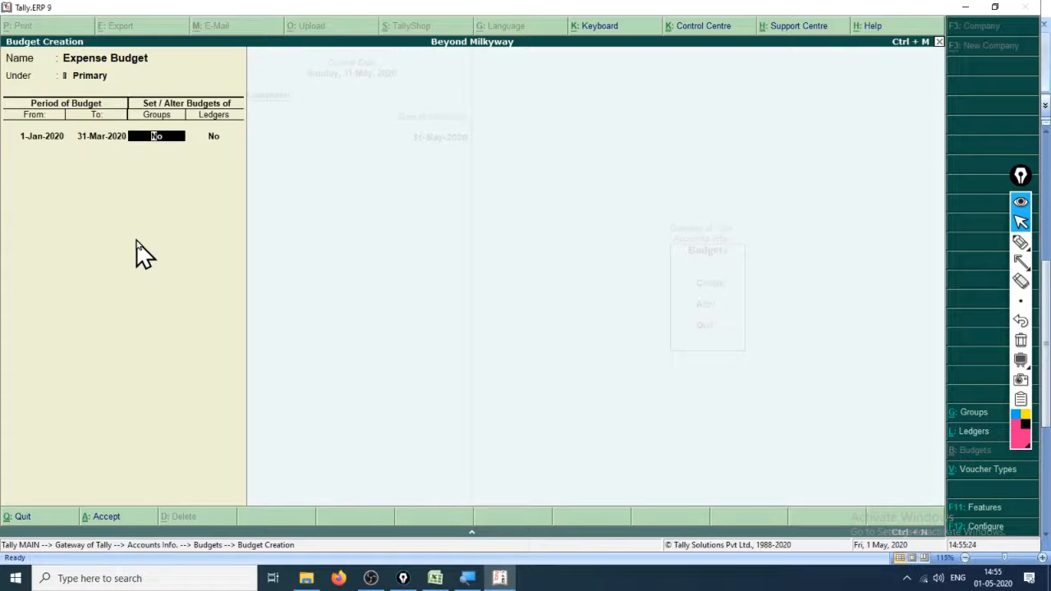
{"action": "key", "text": "Return"}
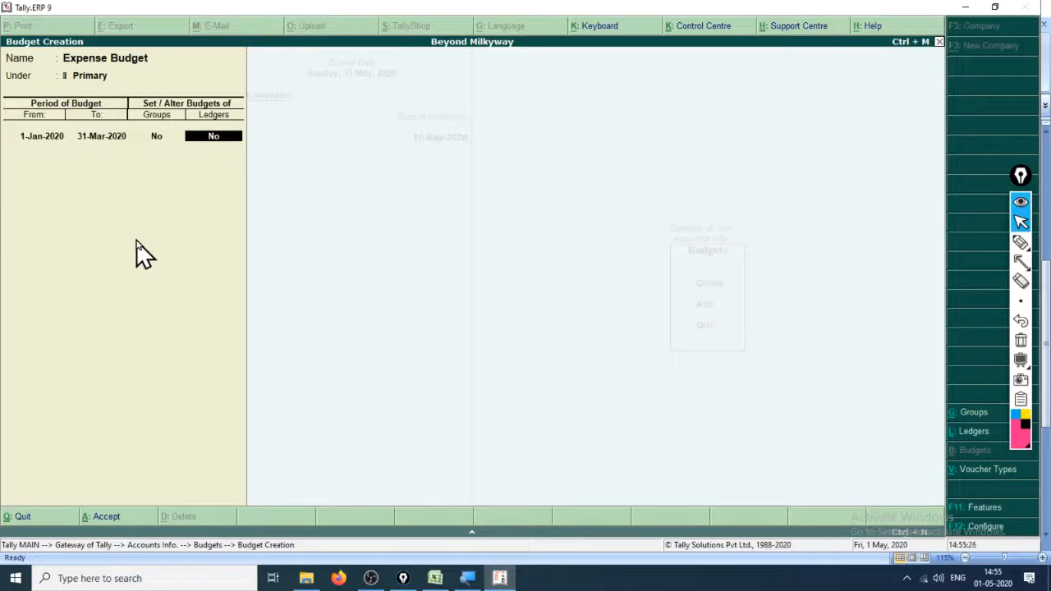
{"action": "type", "text": "yes"}
{"action": "key", "text": "Return"}
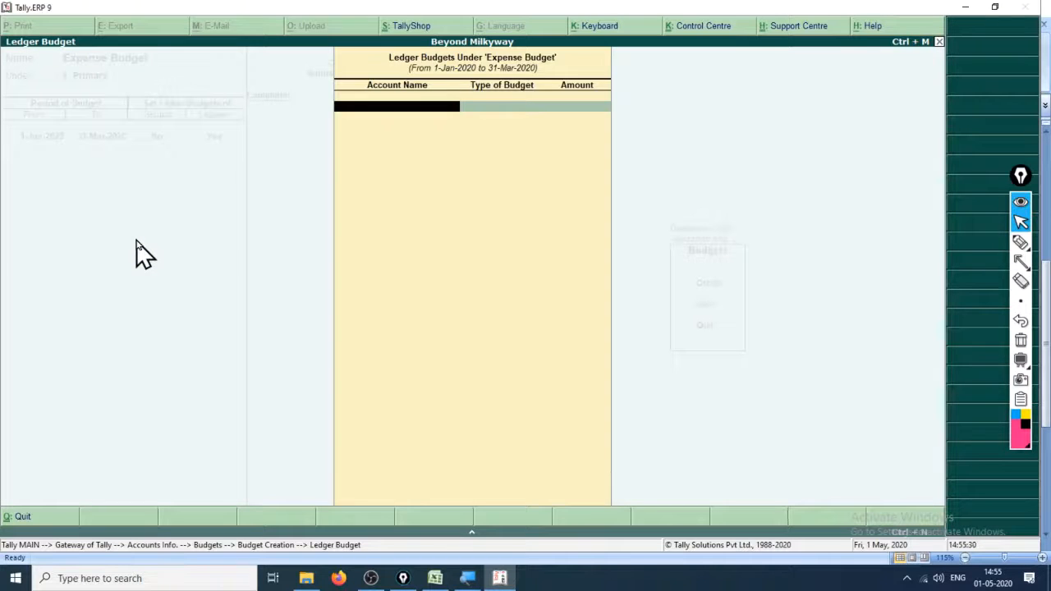
Add a General Expense ledger budget of type On Nett Transactions with an amount of 4000.
{"action": "type", "text": "Gene"}
{"action": "key", "text": "Down"}
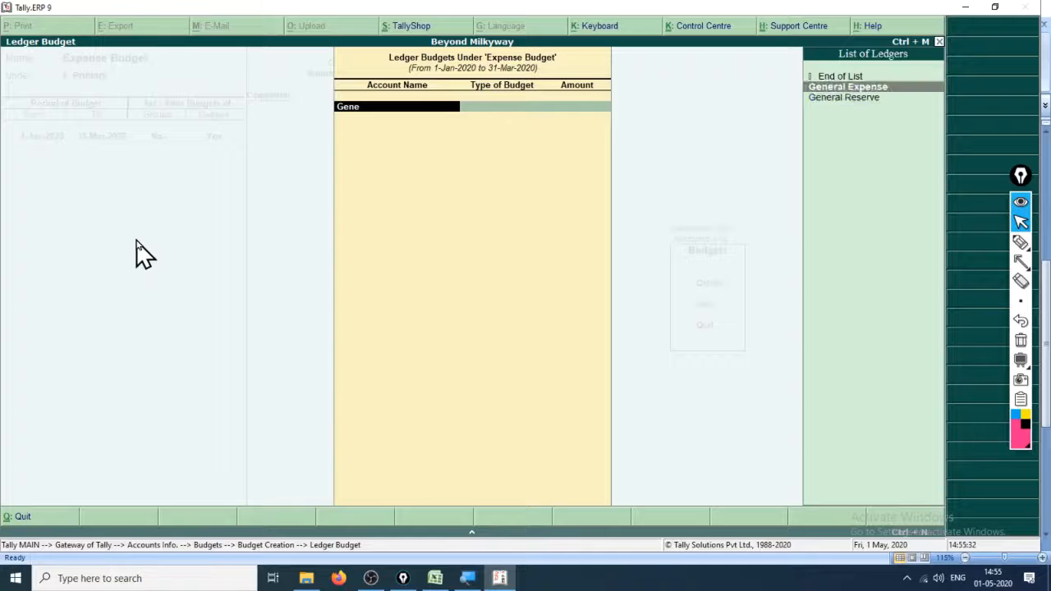
{"action": "key", "text": "Return"}
{"action": "key", "text": "Down"}
{"action": "key", "text": "Return"}
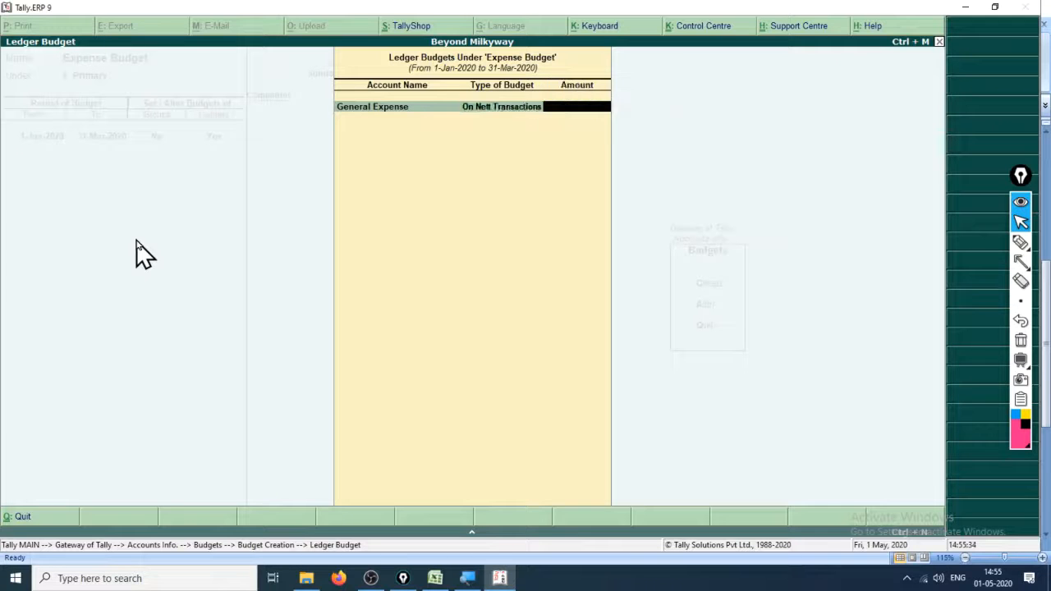
{"action": "type", "text": "4000"}
{"action": "key", "text": "Return"}
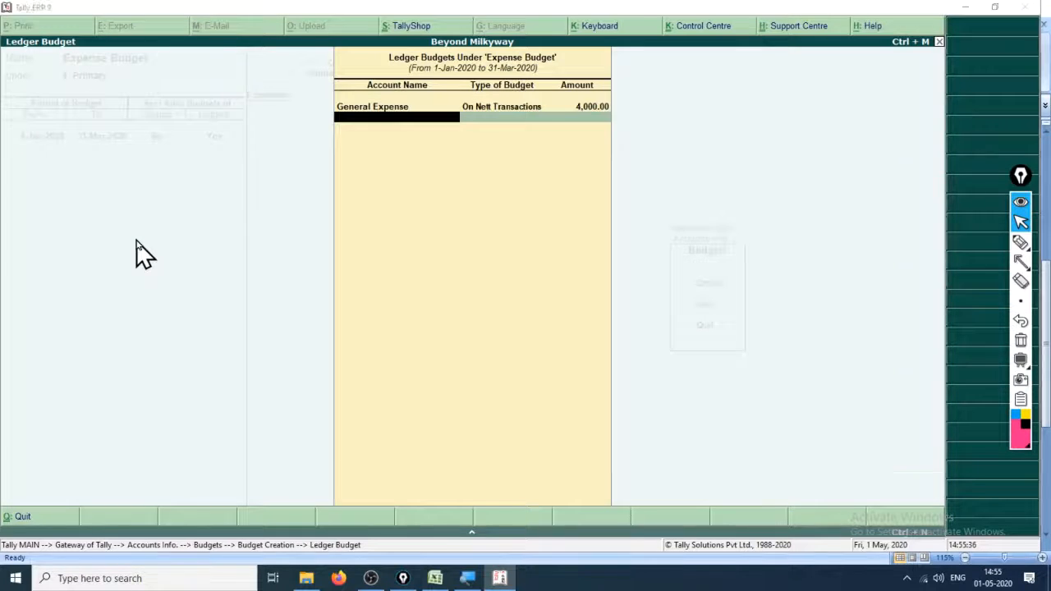
Check the budget type against the Excel sheet and change the General Expense ledger budget to On Closing Balance.
{"action": "key", "text": "alt+Tab"}
{"action": "key", "text": "alt+Tab"}
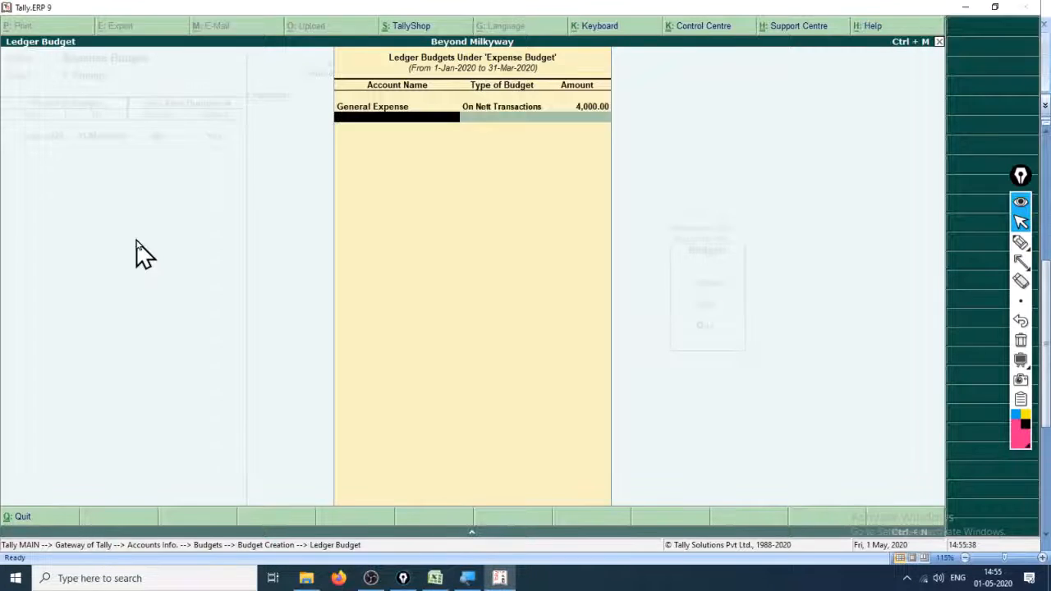
{"action": "key", "text": "BackSpace"}
{"action": "key", "text": "BackSpace"}
{"action": "key", "text": "Up"}
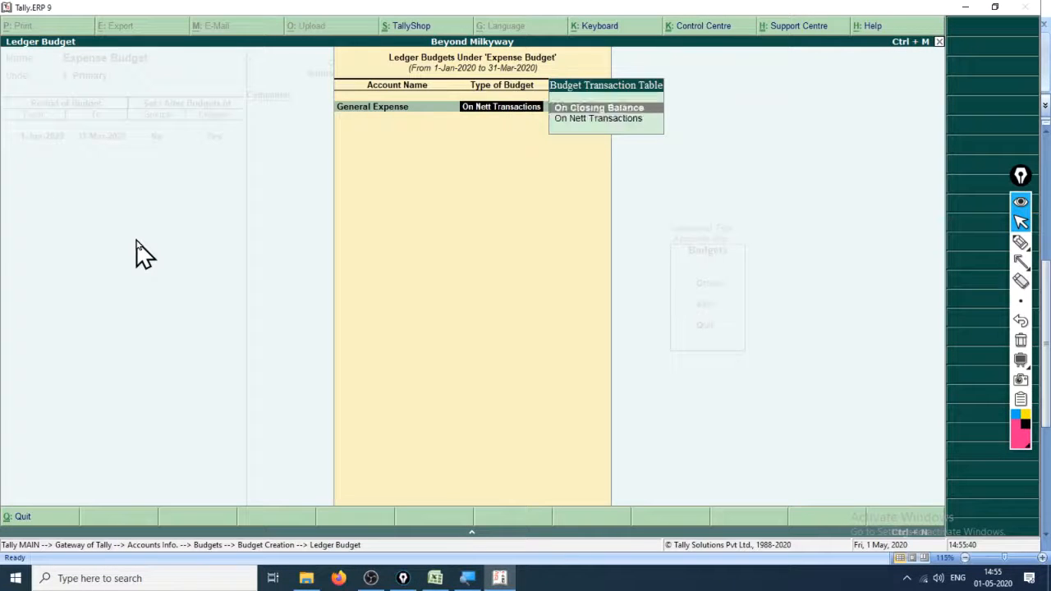
{"action": "key", "text": "Return"}
{"action": "key", "text": "Return"}
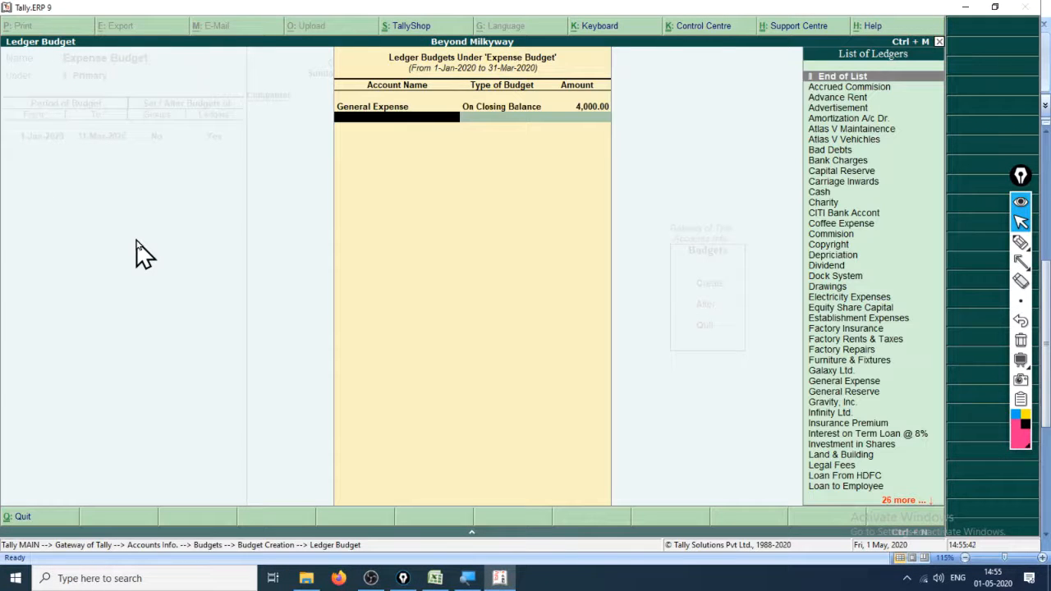
Add a Coffee Expense ledger budget of type On Nett Transactions with an amount of 1500.
{"action": "type", "text": "cof"}
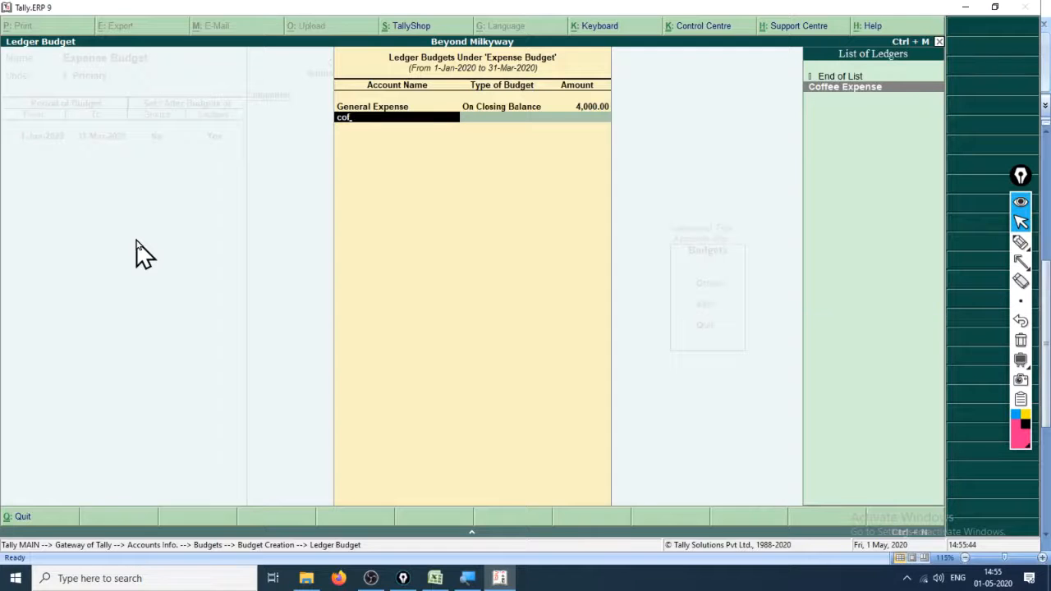
{"action": "key", "text": "Return"}
{"action": "key", "text": "Down"}
{"action": "key", "text": "Return"}
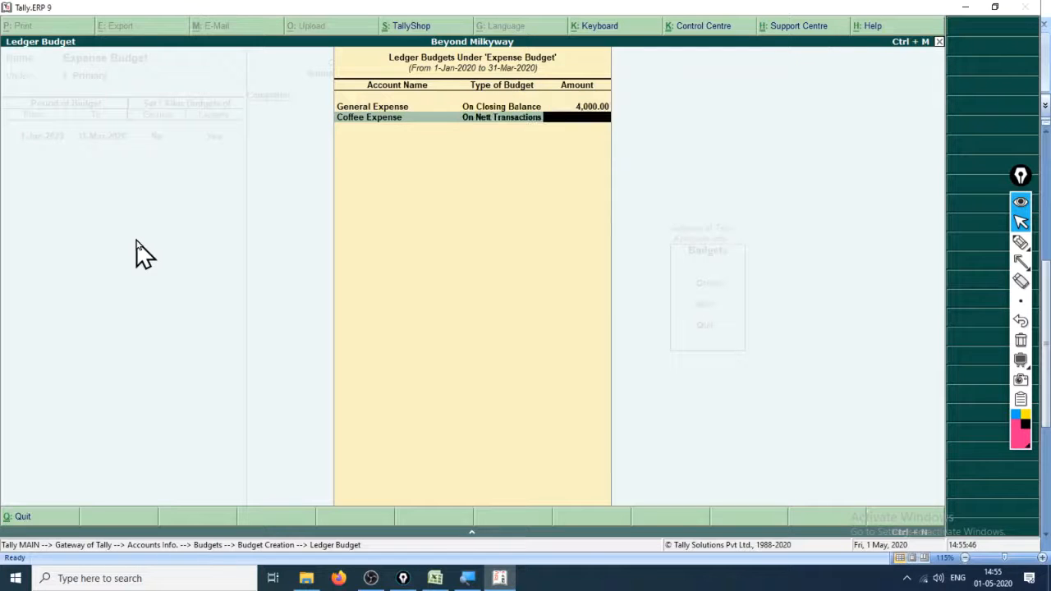
{"action": "type", "text": "1500"}
{"action": "key", "text": "Return"}
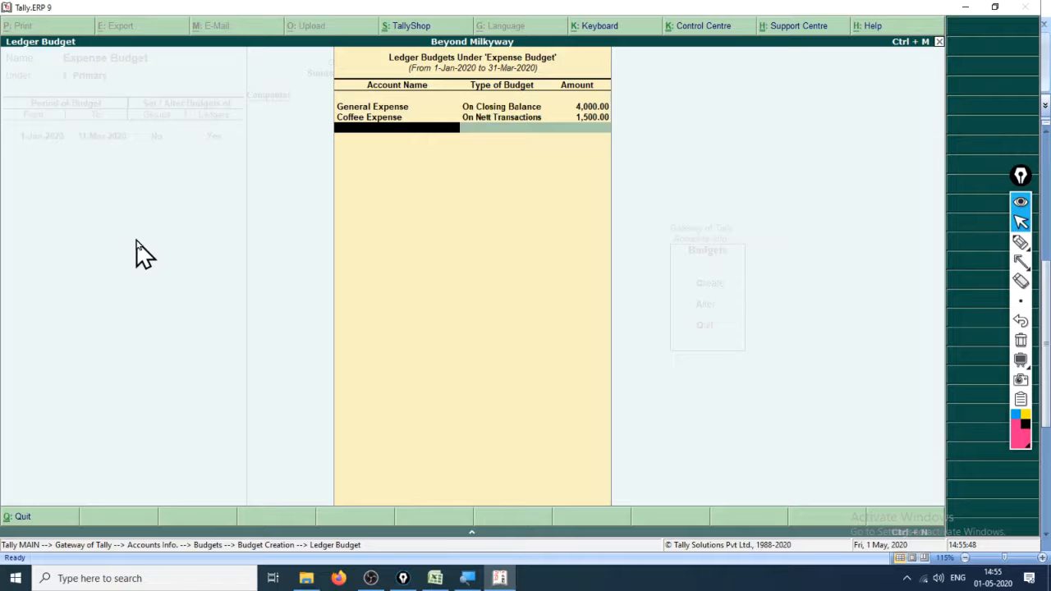
End the ledger budget list, accept the Expense Budget and return to the Gateway of Tally main menu.
{"action": "key", "text": "Return"}
{"action": "key", "text": "Return"}
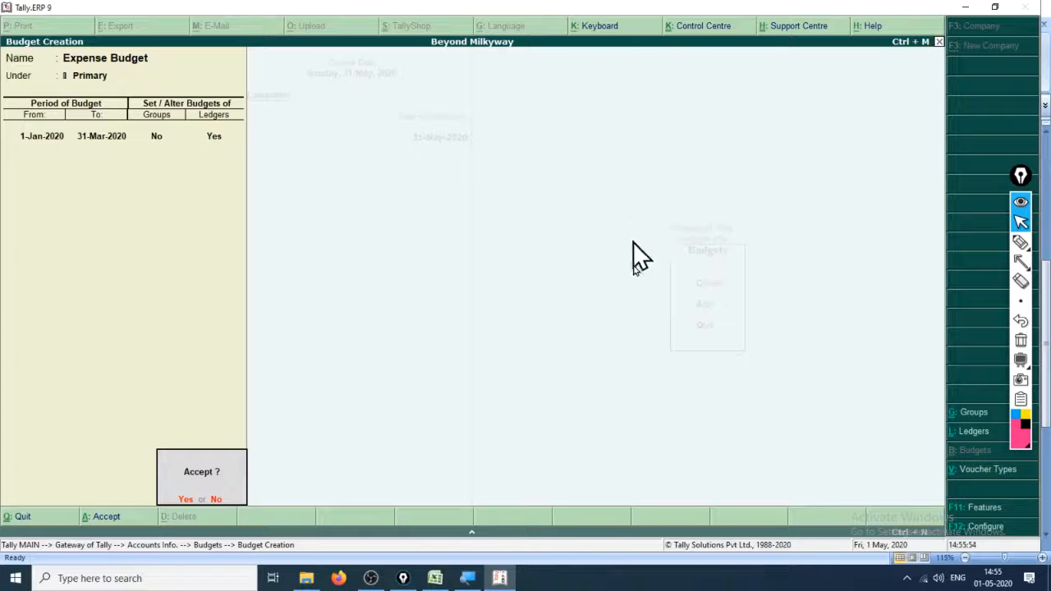
{"action": "left_click", "coordinate": [186, 499]}
{"action": "key", "text": "Escape"}
{"action": "key", "text": "Escape"}
{"action": "key", "text": "Escape"}
{"action": "key", "text": "Escape"}
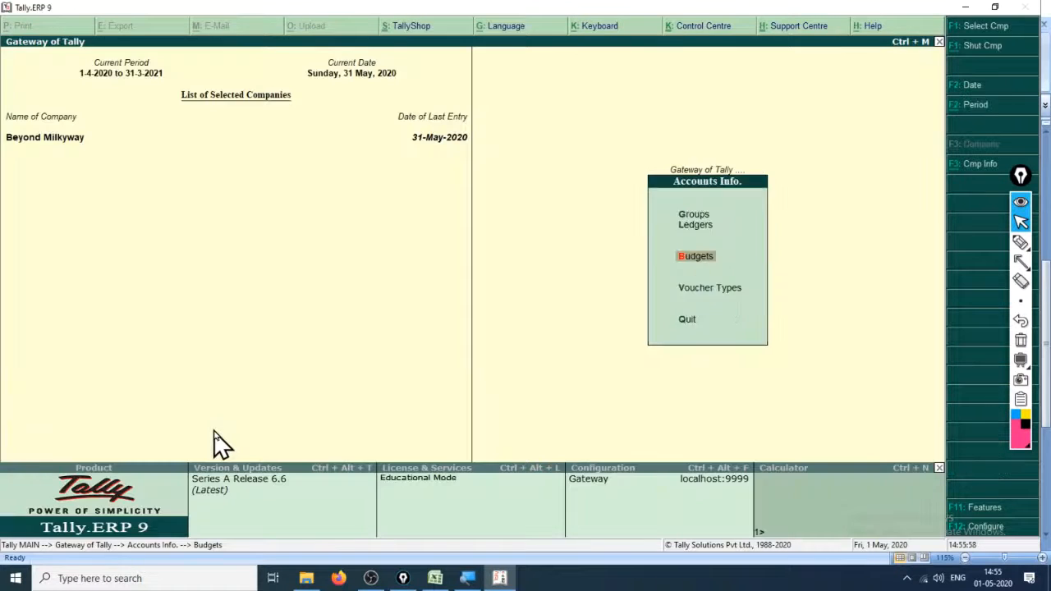
{"action": "key", "text": "Escape"}
Switch to Excel and examine the General Expenses cash transactions listed below the budget in rows 27 to 29.
{"action": "key", "text": "alt+Tab"}
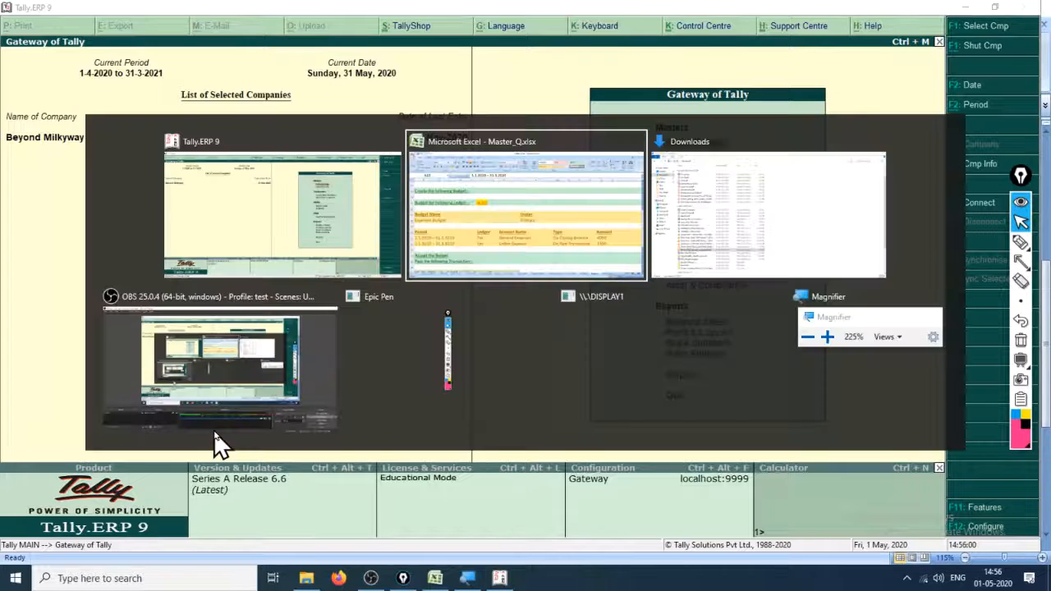
{"action": "key", "text": "Down"}
{"action": "key", "text": "Down"}
{"action": "key", "text": "Down"}
{"action": "key", "text": "Down"}
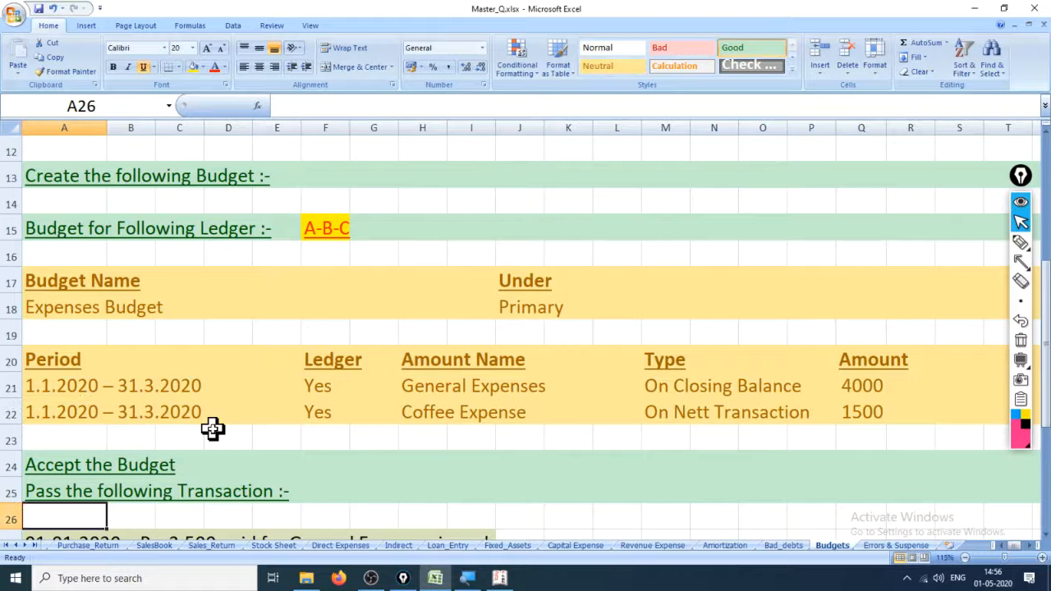
{"action": "key", "text": "Down"}
{"action": "key", "text": "Down"}
{"action": "key", "text": "Down"}
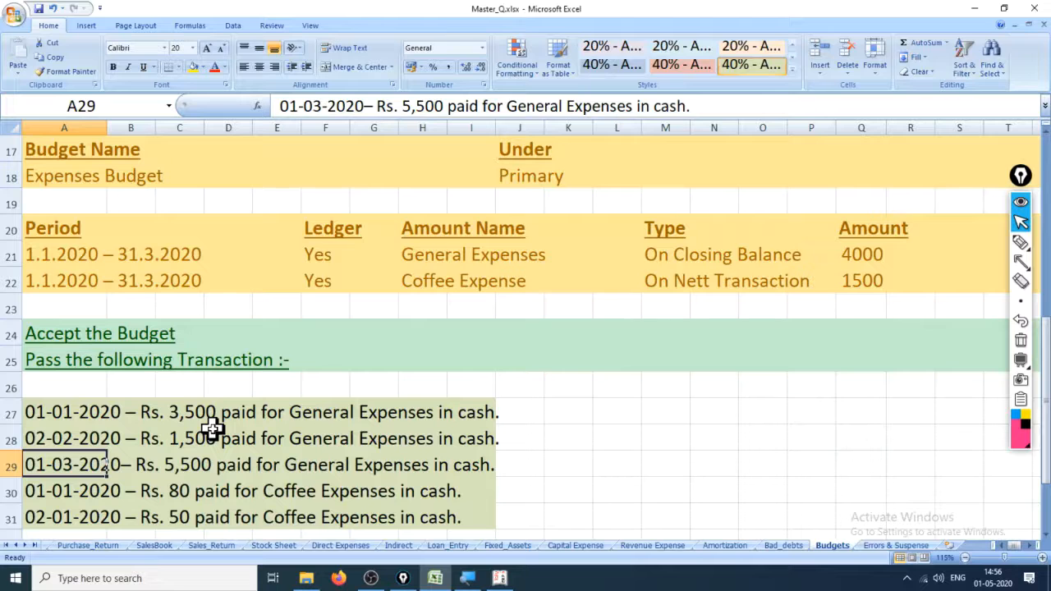
{"action": "key", "text": "Up"}
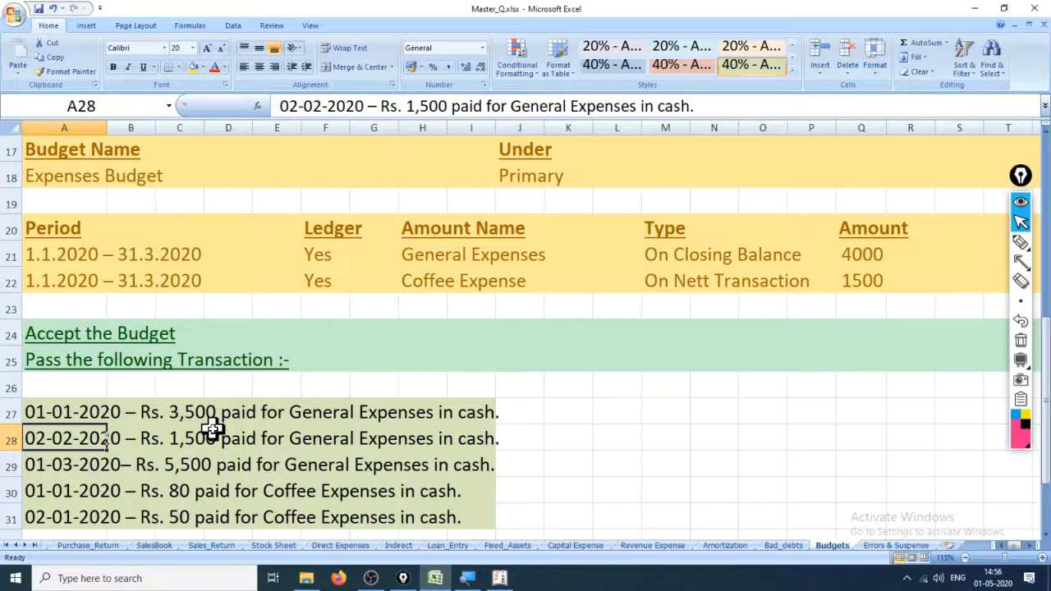
{"action": "key", "text": "Down"}
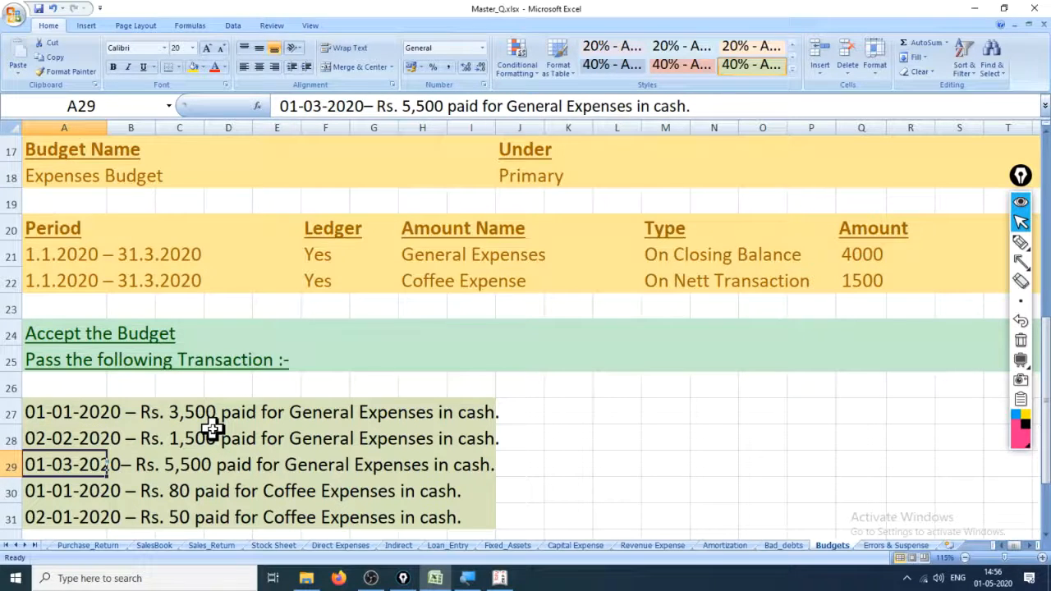